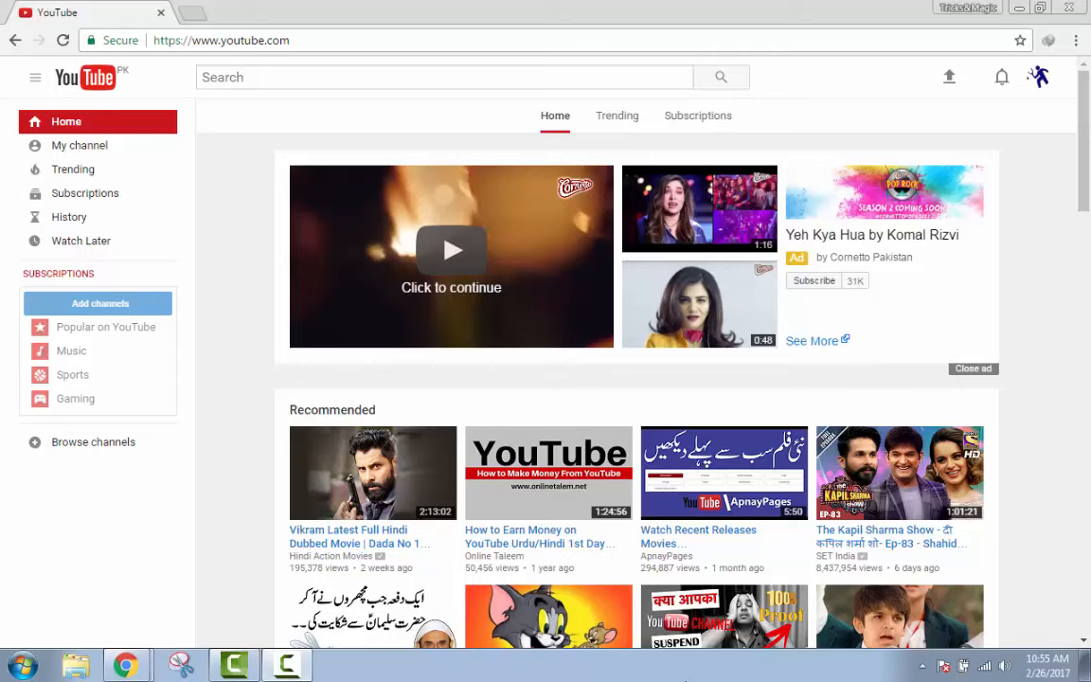
Open the YouTube settings of the signed-in account.
left_click(1038, 77)
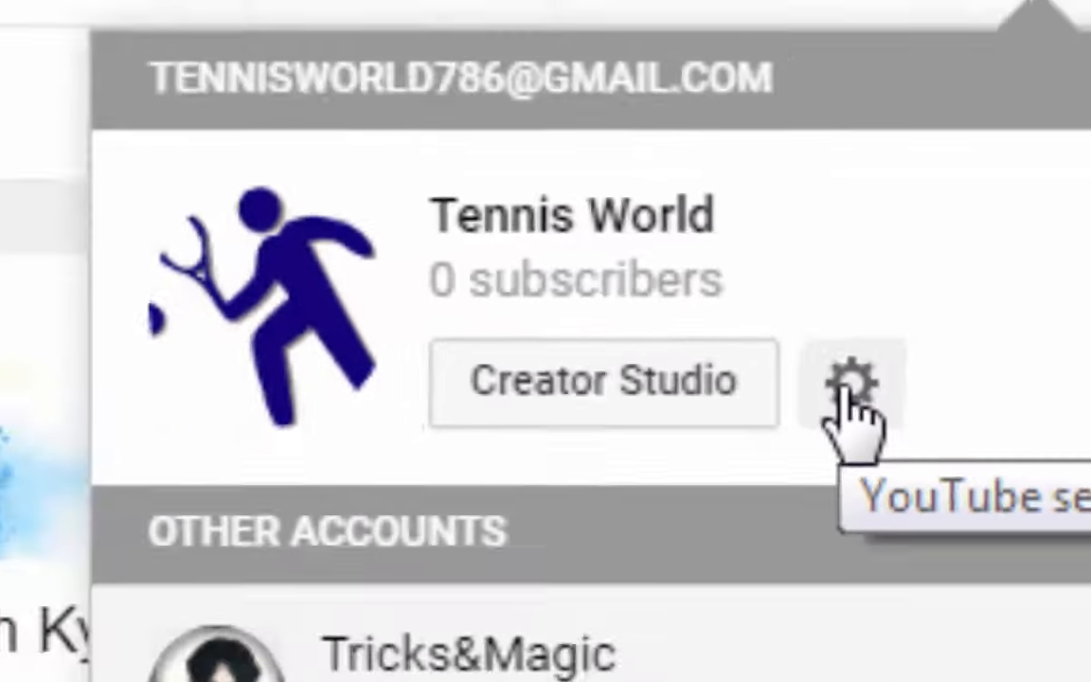
left_click(796, 459)
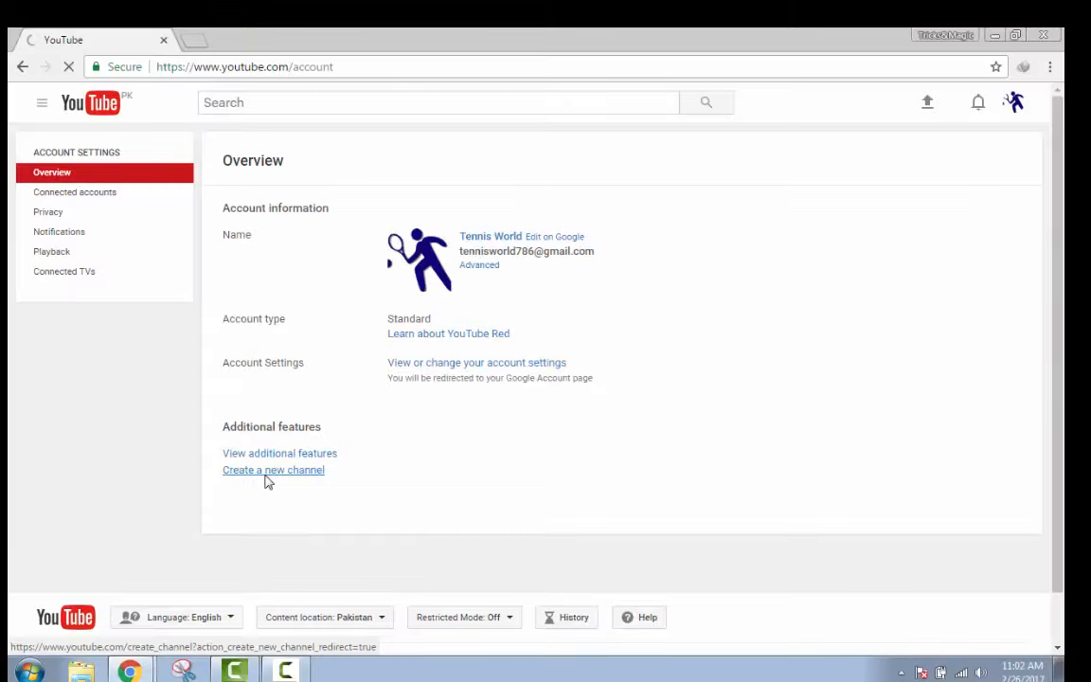
left_click(413, 447)
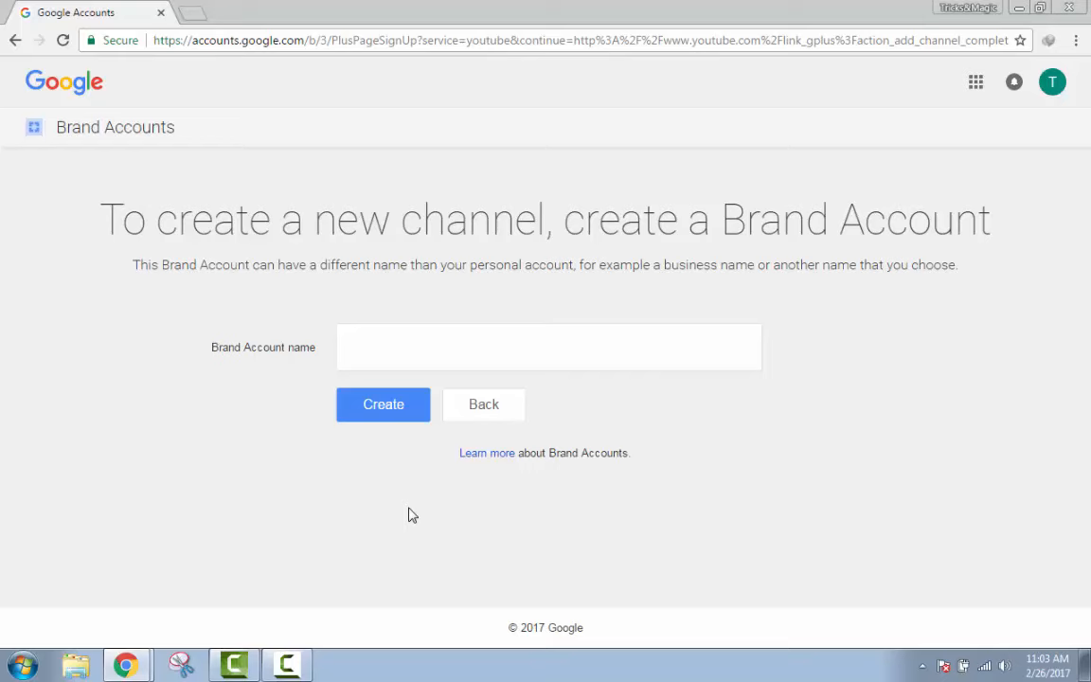
left_click(407, 413)
left_click(495, 353)
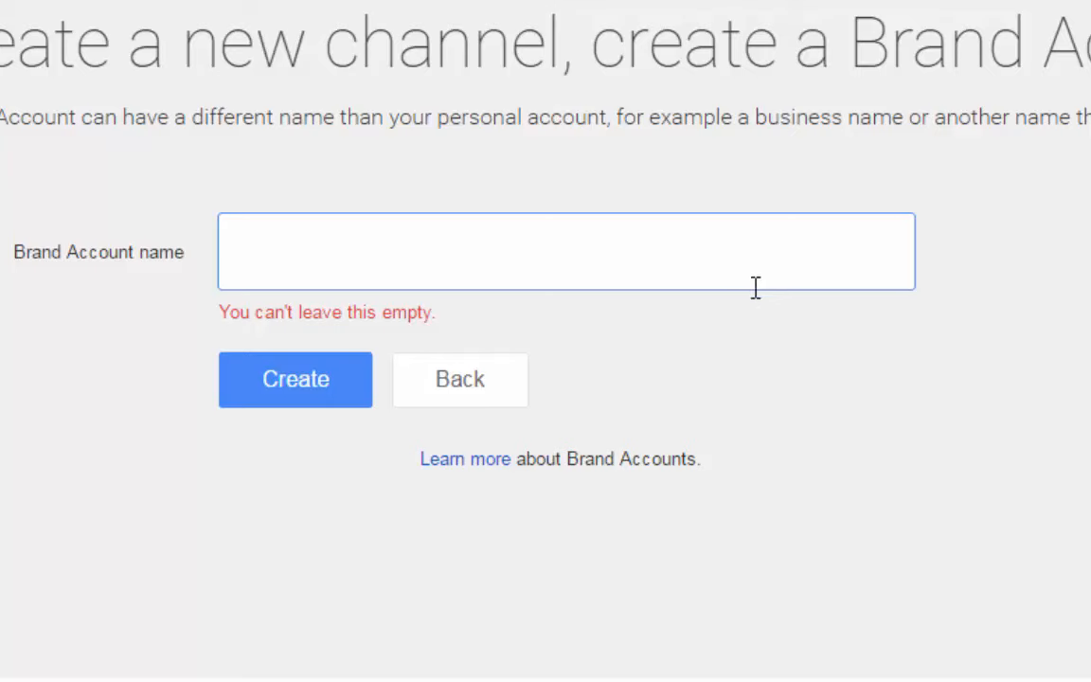
left_click(298, 394)
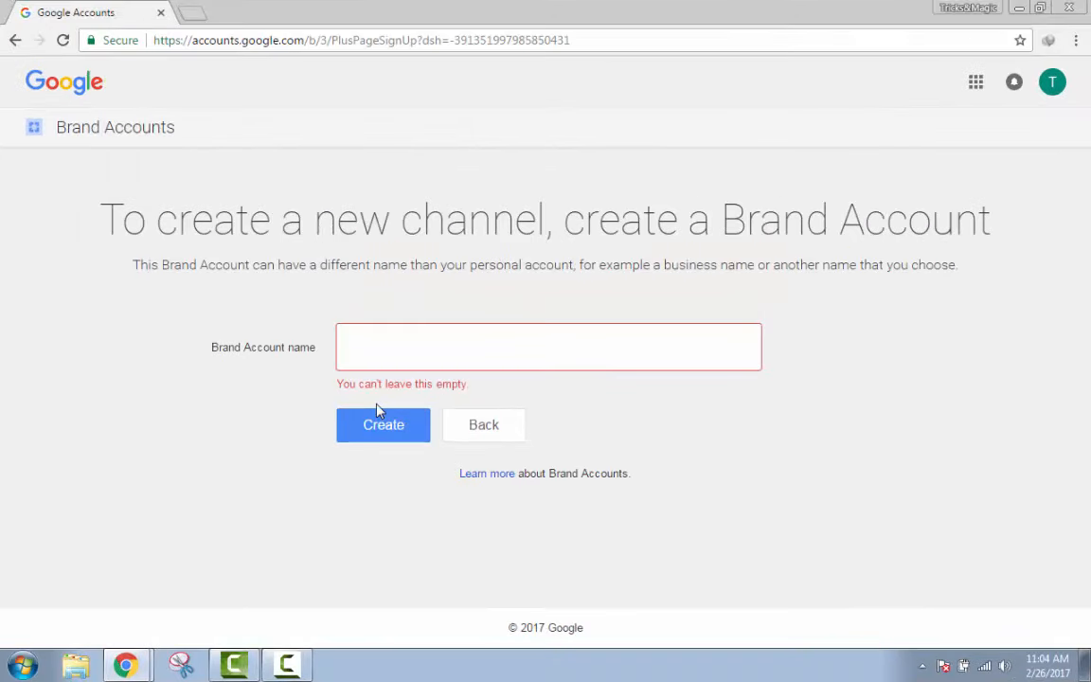
left_click(490, 431)
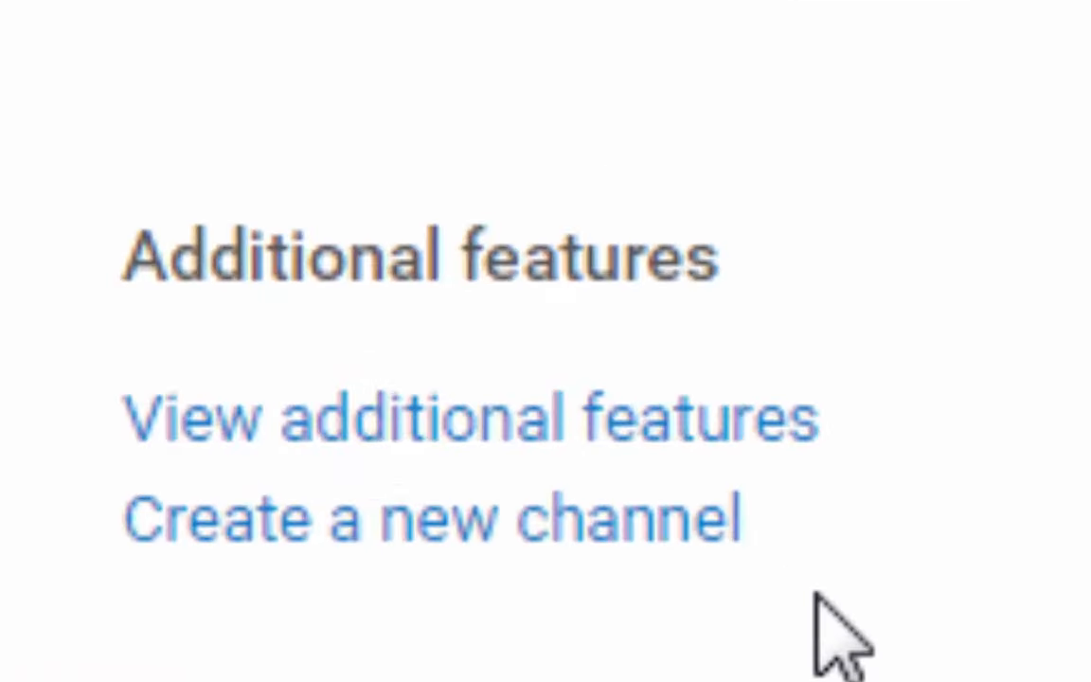
View the account's additional features and review the channel's status and the availability of each feature.
left_click(729, 437)
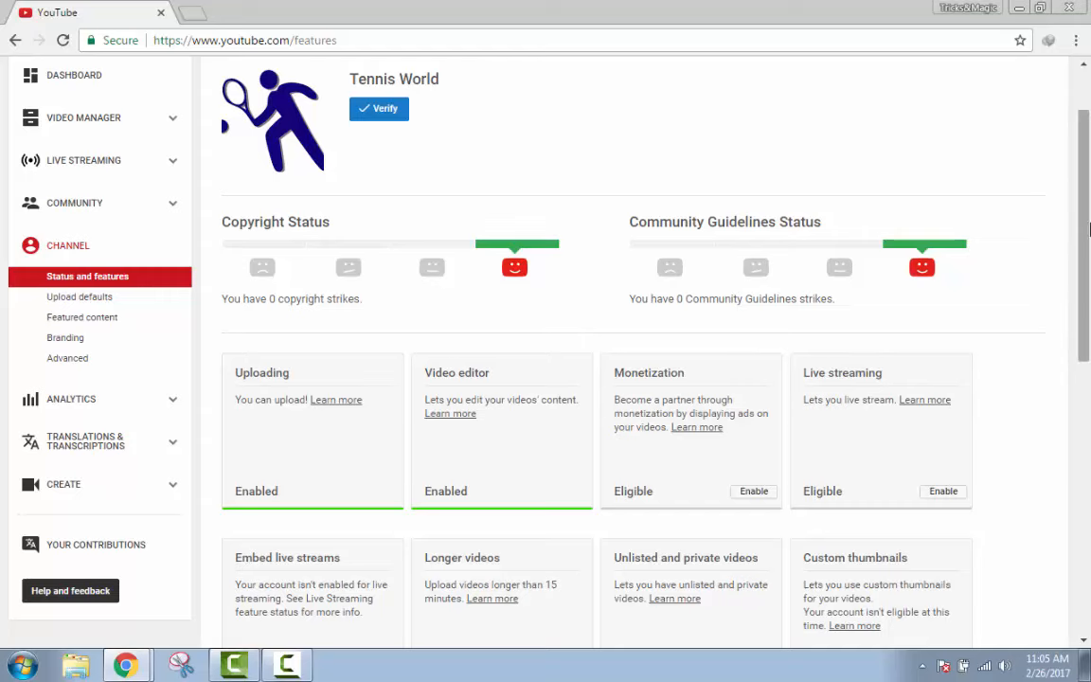
left_click_drag(1086, 202, 1086, 252)
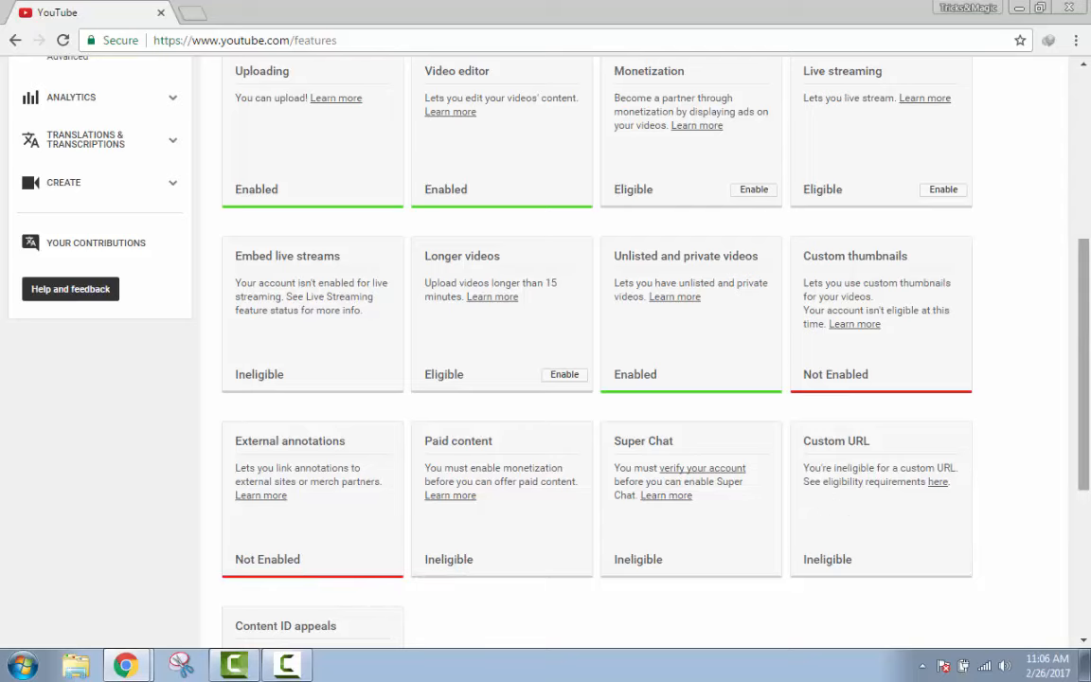
left_click_drag(1087, 306, 1088, 253)
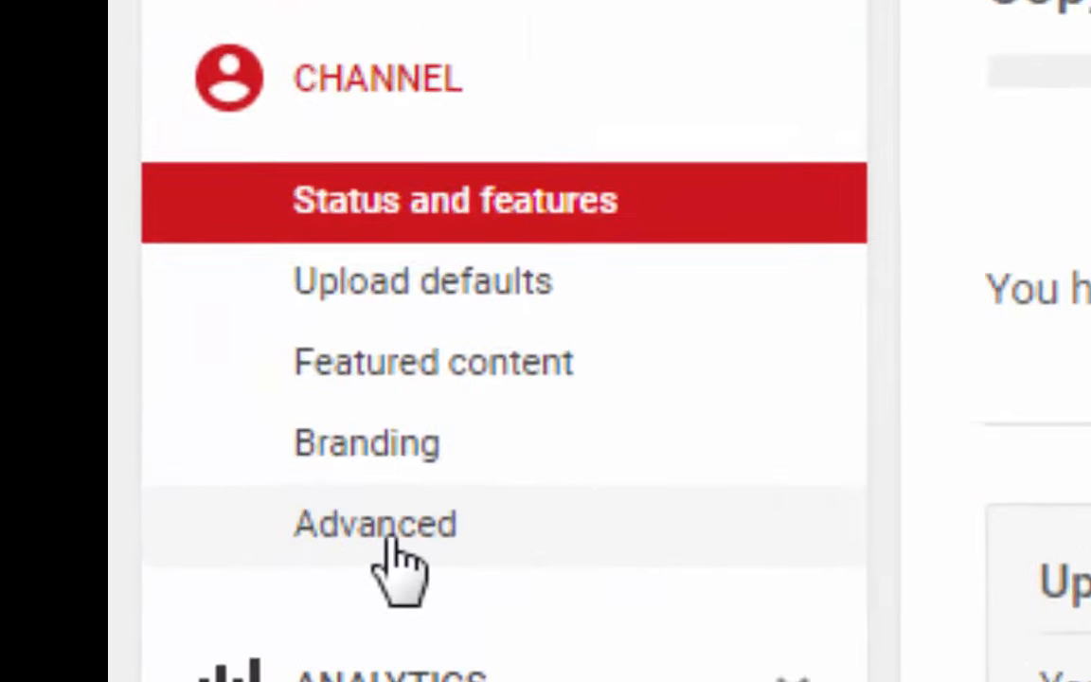
Open the channel's advanced settings and check the list of available countries without changing the selection.
left_click(390, 548)
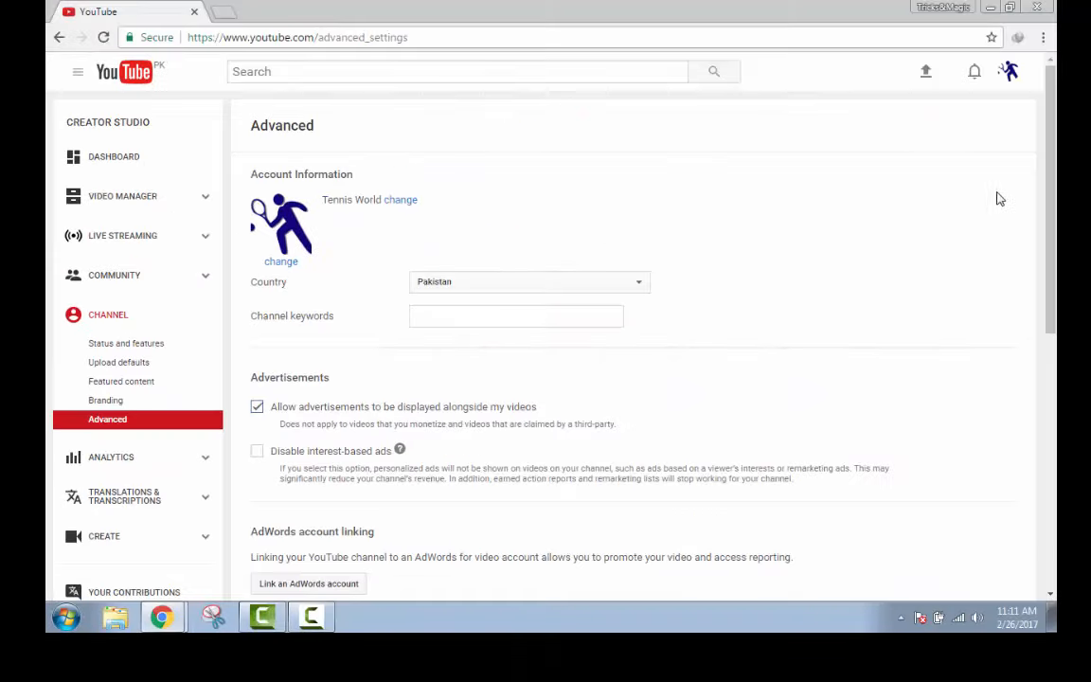
scroll(1055, 195, "down", 1)
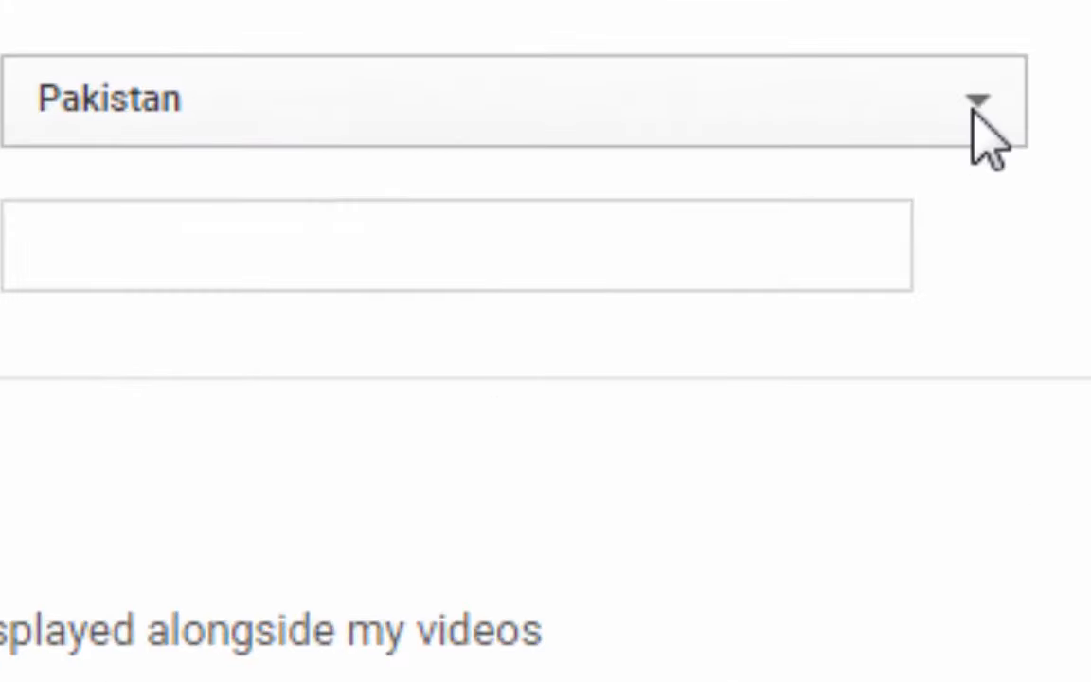
left_click(971, 121)
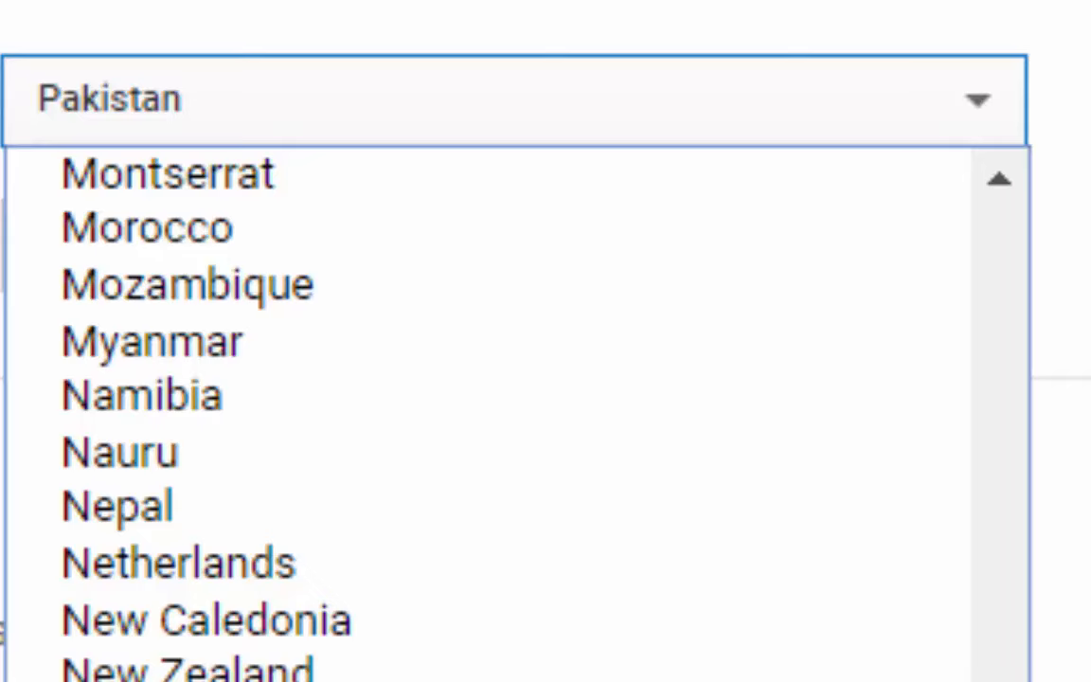
key("Escape")
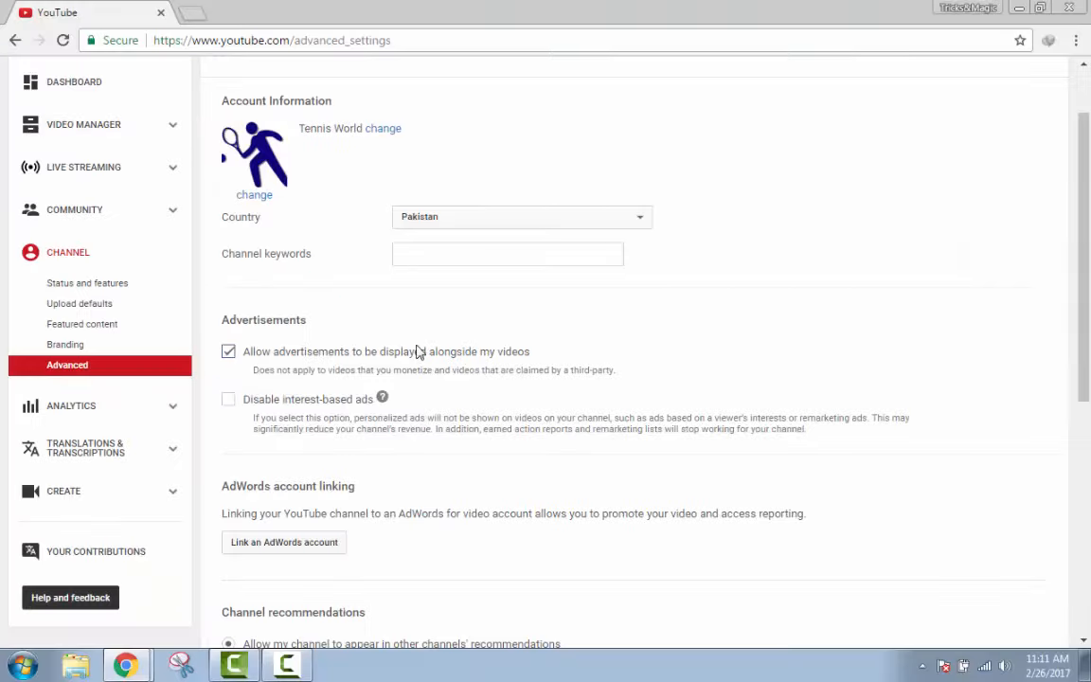
Enter "Tips, Tricks and unforgettable things about Tennis" as the channel keywords.
left_click(443, 259)
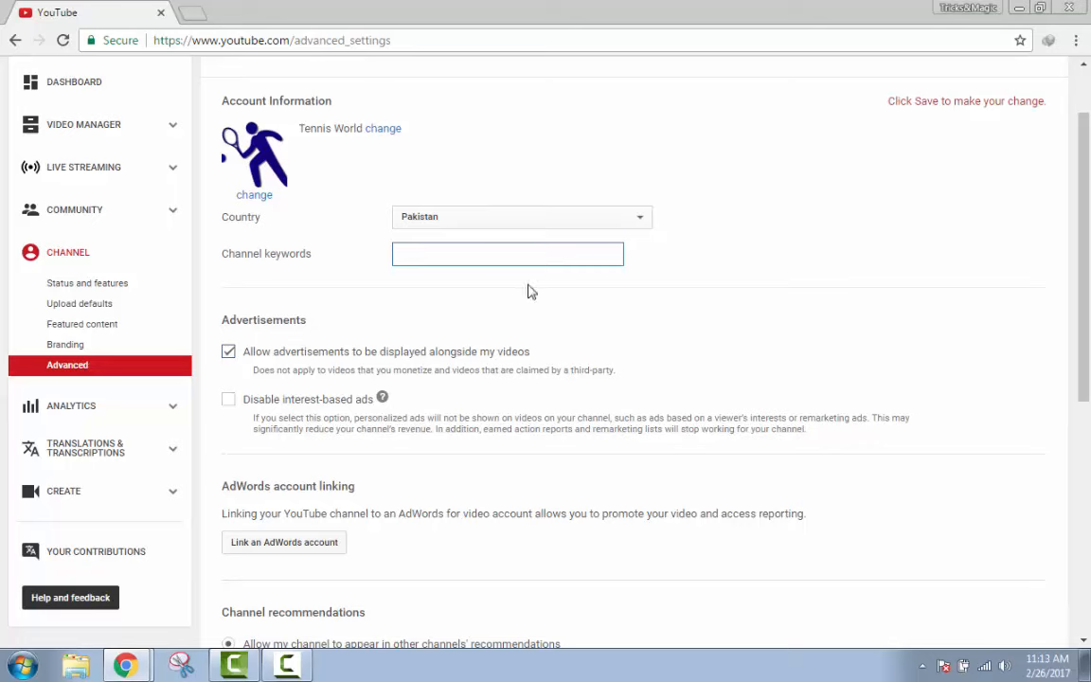
type("Tip")
type("s, Tr")
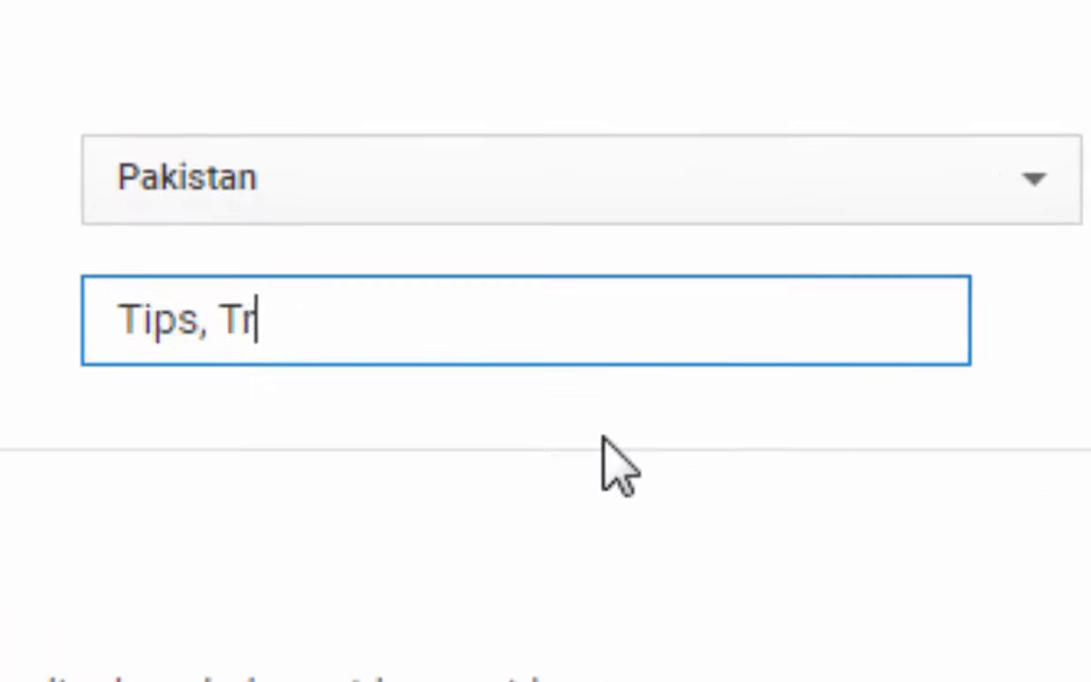
type("icks an")
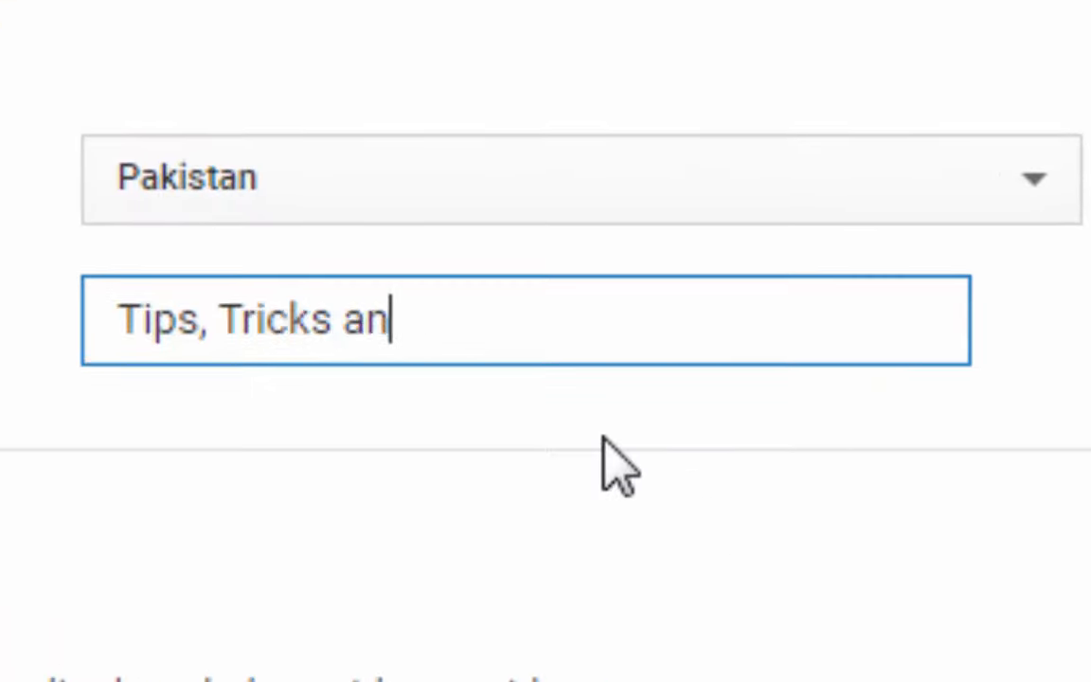
type("d unfor")
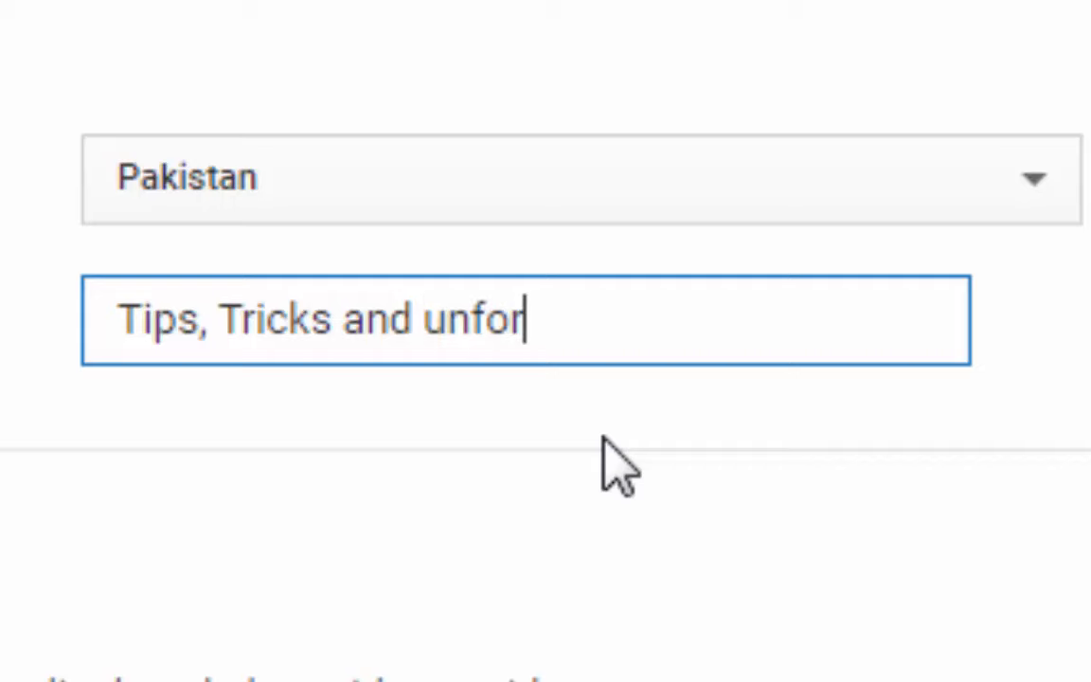
type("gett")
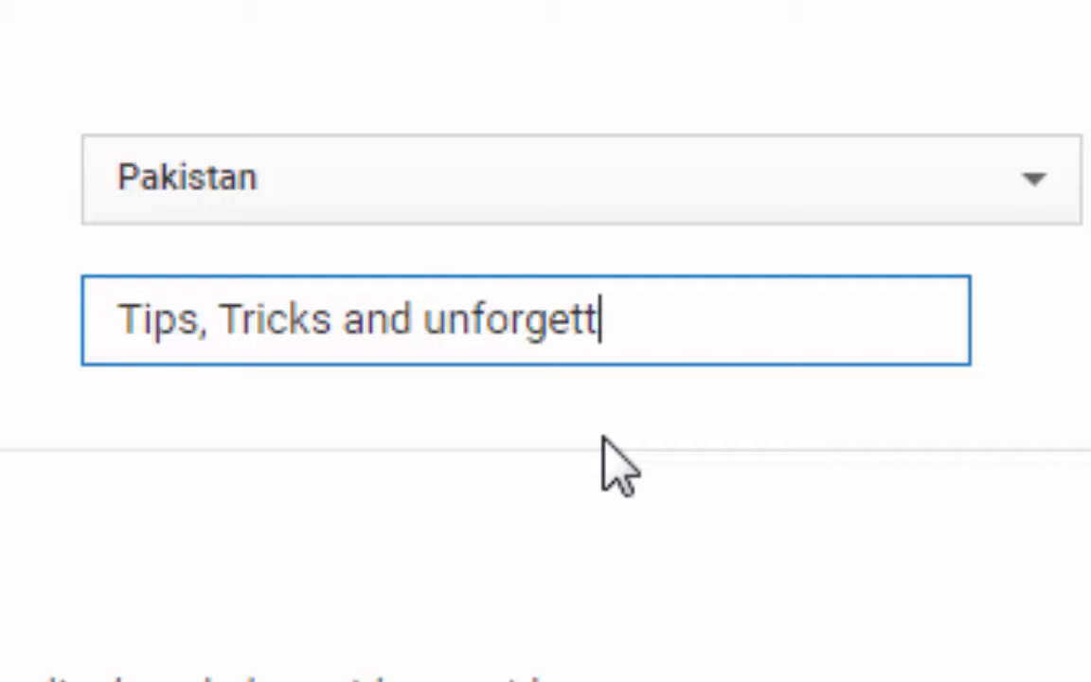
type("abel")
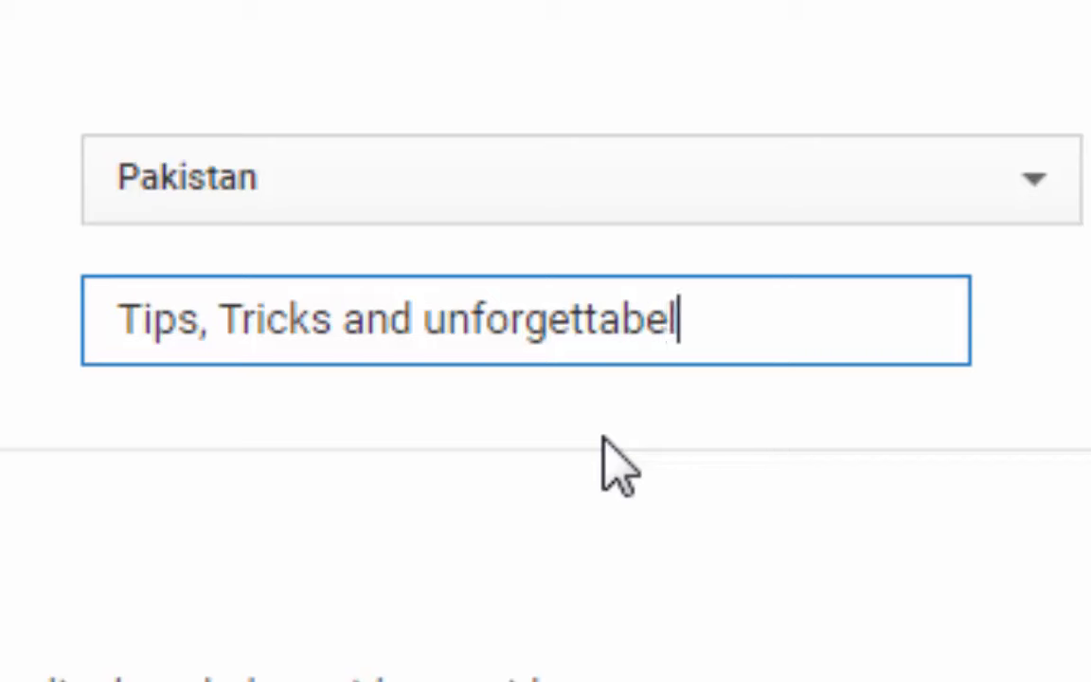
key("BackSpace")
key("BackSpace")
type("le thi")
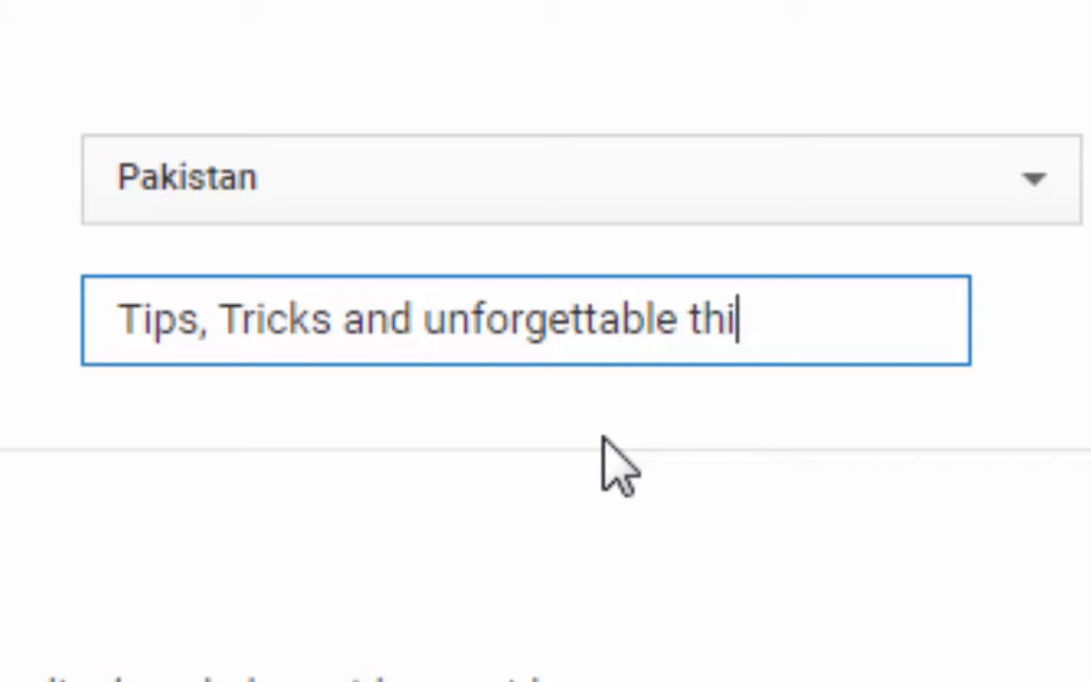
type("ngs aou")
key("BackSpace")
key("BackSpace")
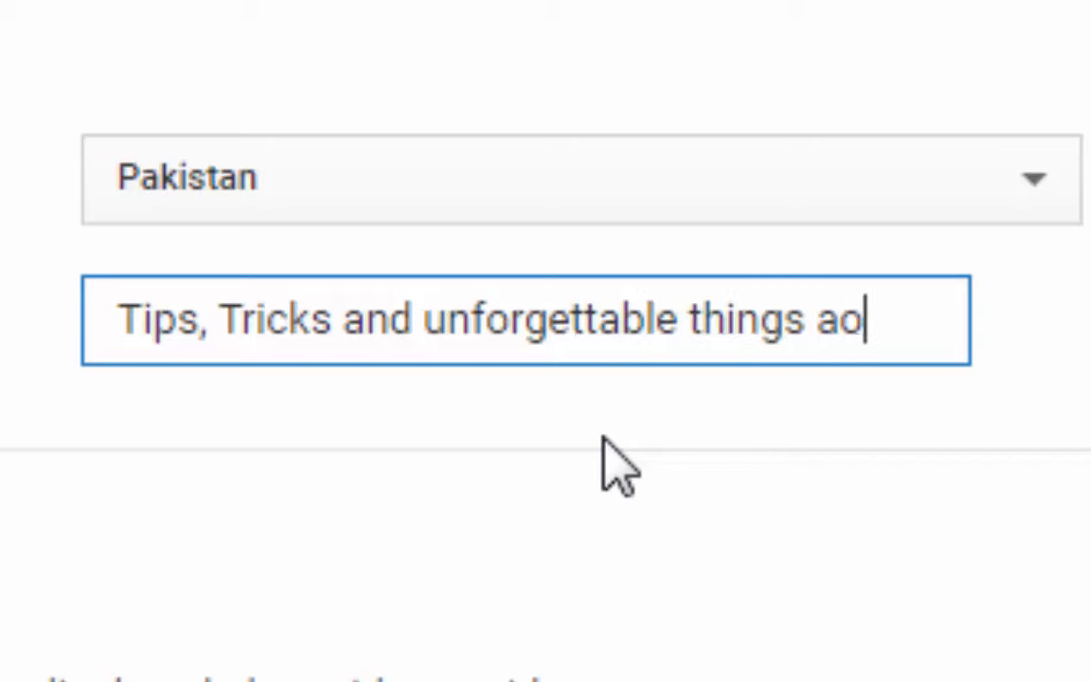
type("bout Te")
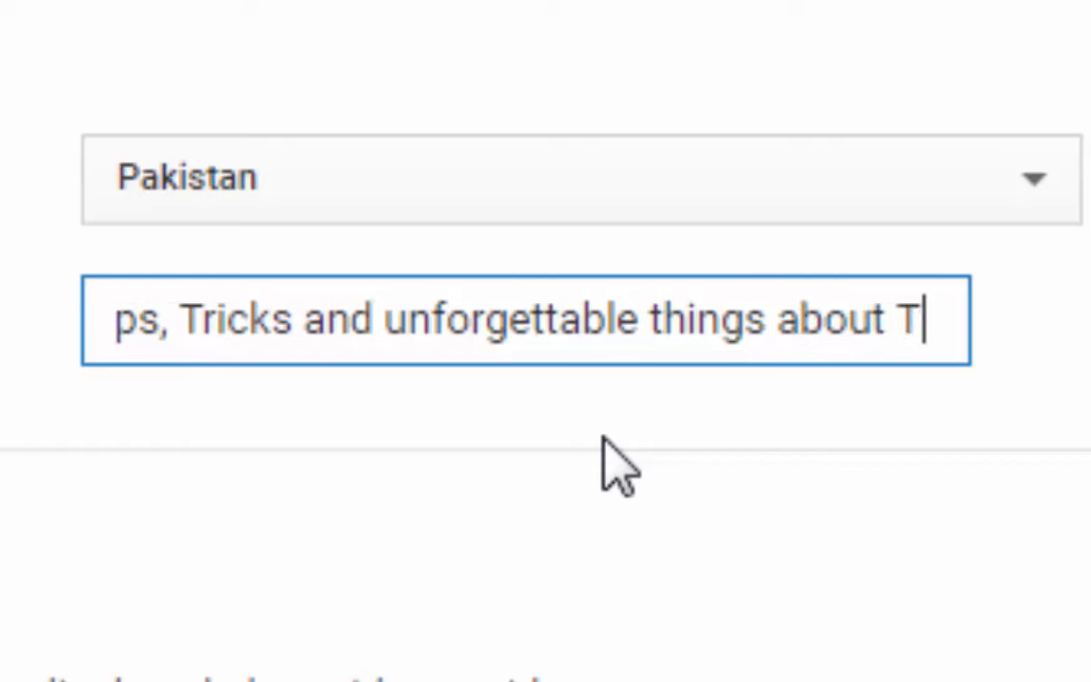
type("nnis")
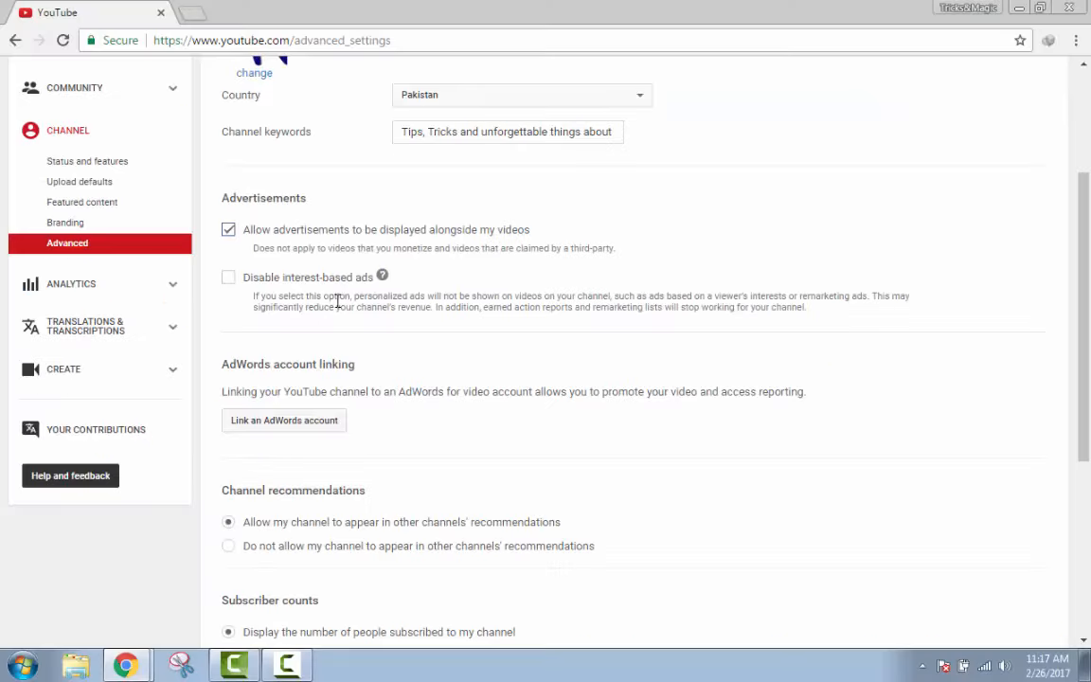
Set the subscriber counts option to not display the number of people subscribed to the channel.
scroll(1090, 253, "down", 1)
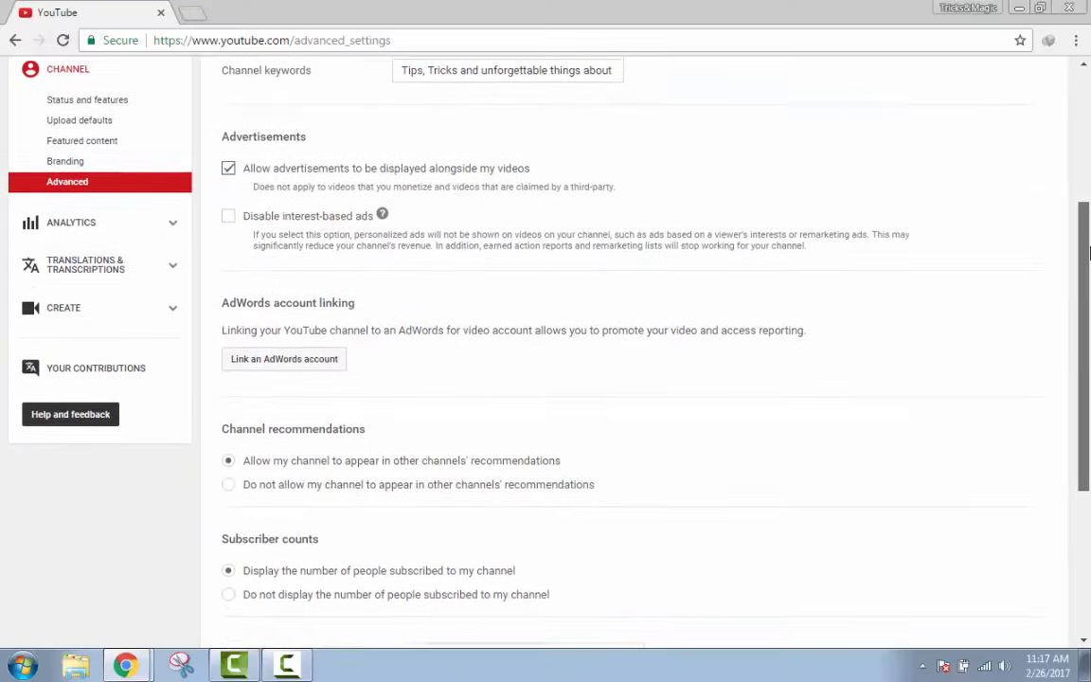
scroll(1090, 253, "down", 1)
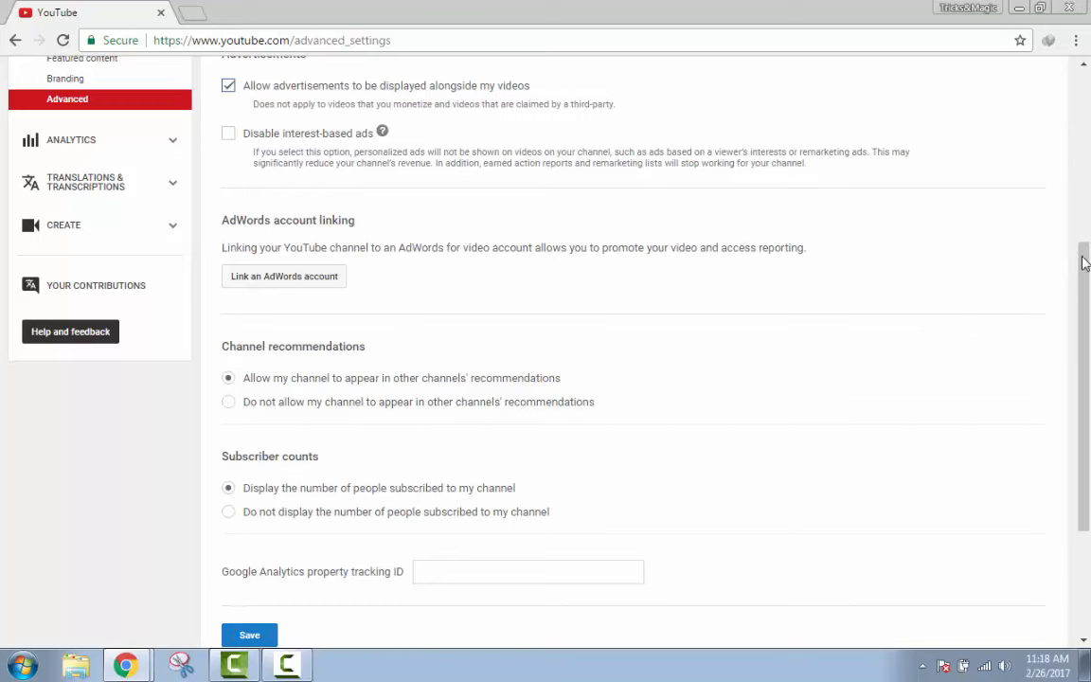
scroll(1085, 264, "down", 1)
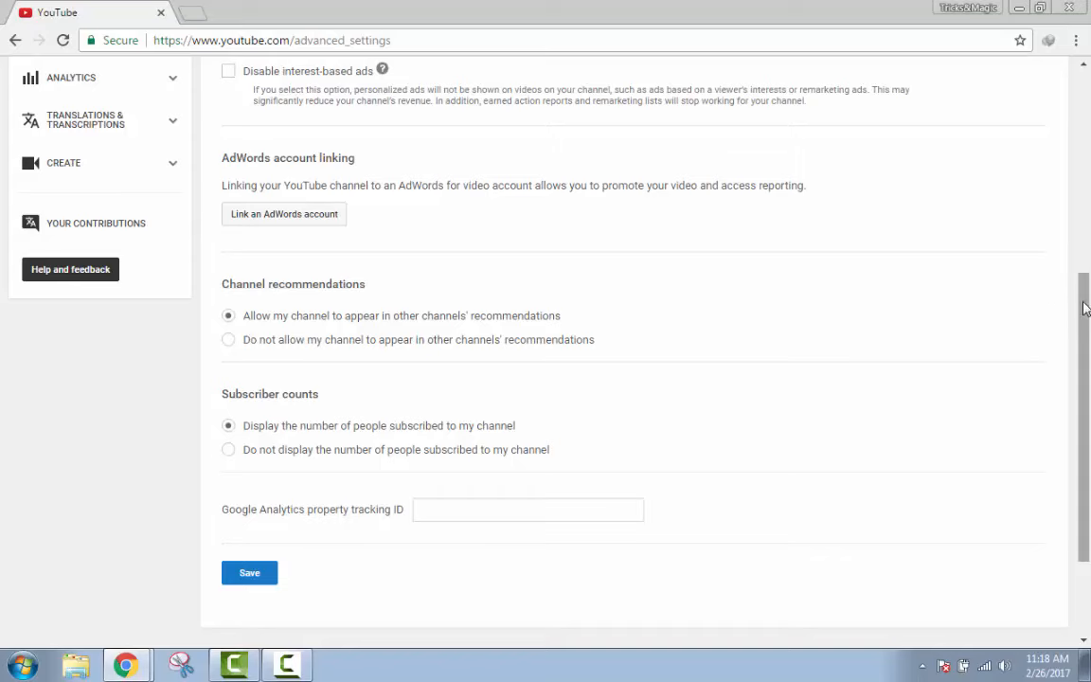
left_click_drag(1084, 303, 1086, 360)
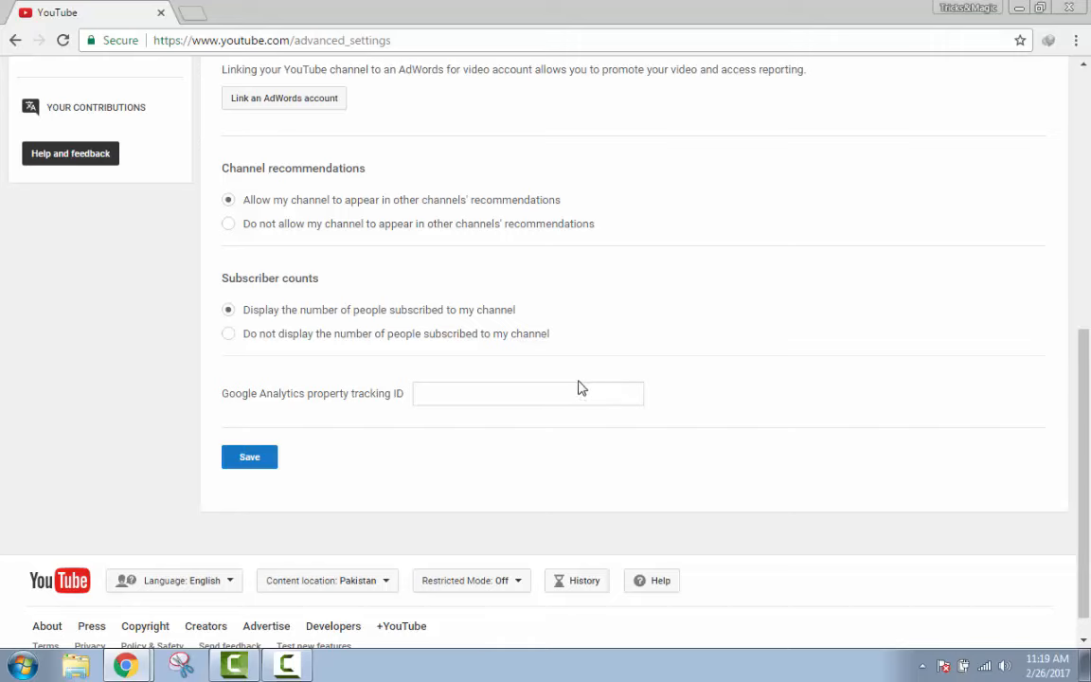
left_click(228, 333)
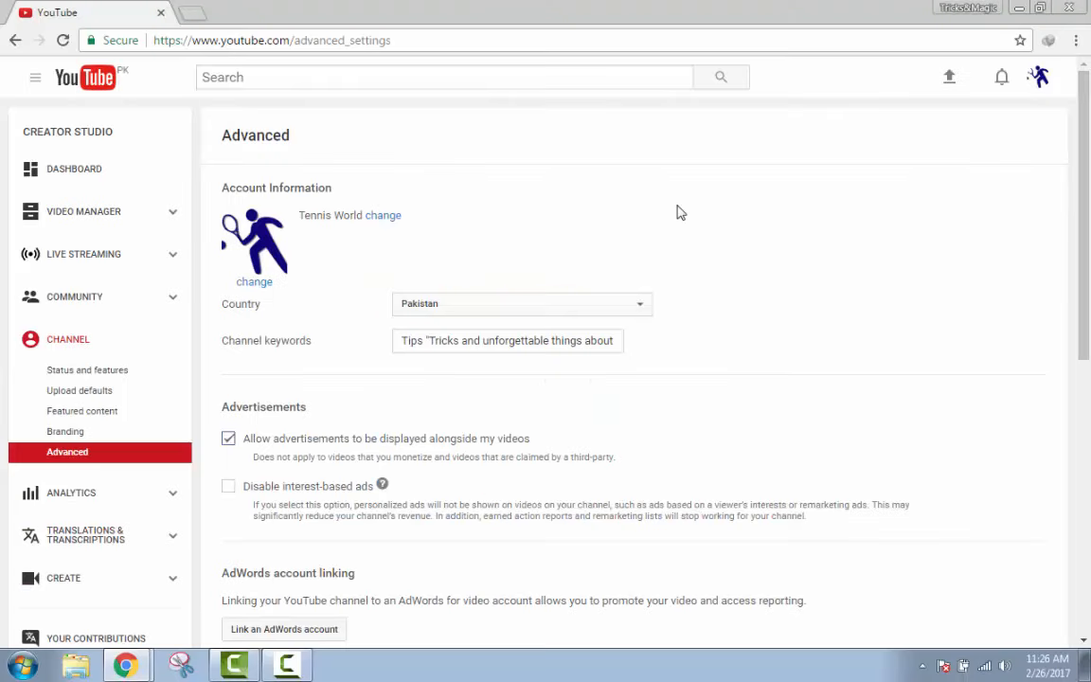
Open the channel's own page and view its banner, icon and subscribe option.
left_click(36, 79)
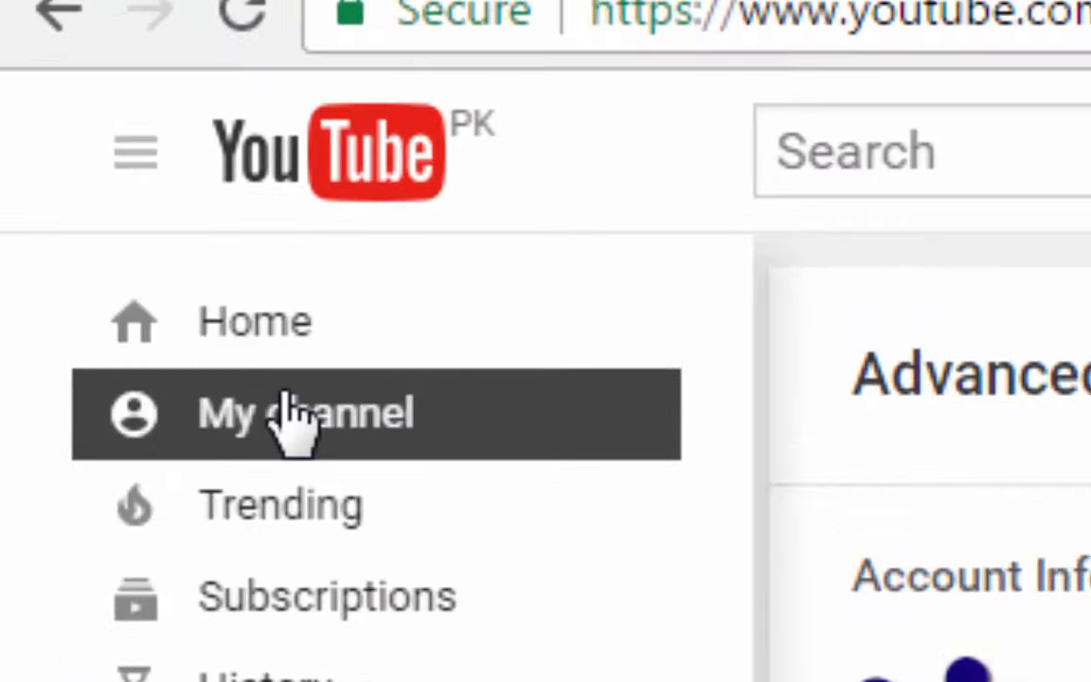
left_click(298, 420)
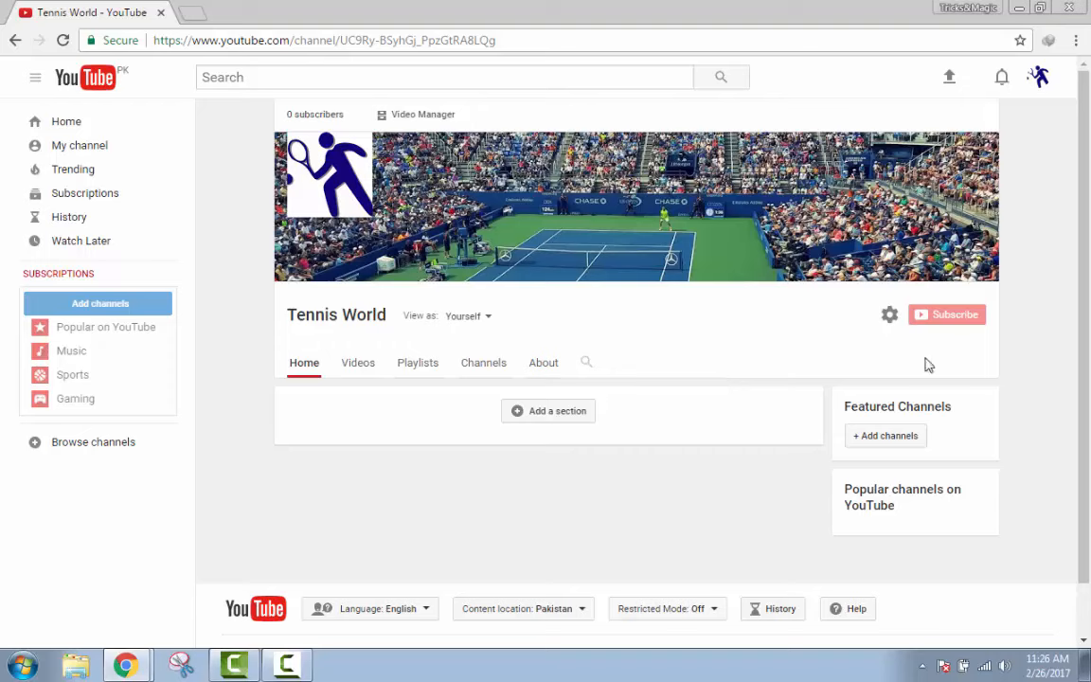
left_click(982, 333)
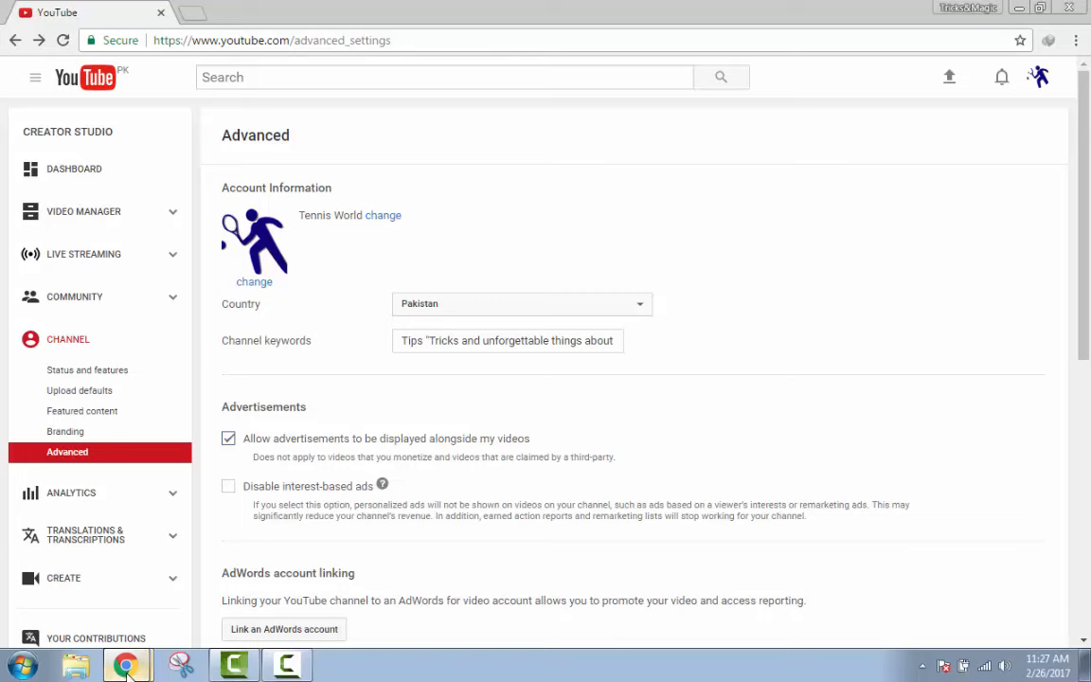
Open the channel's branding settings and upload tennis-296422_1280.png from the Desktop as the branding watermark.
mouse_move(130, 667)
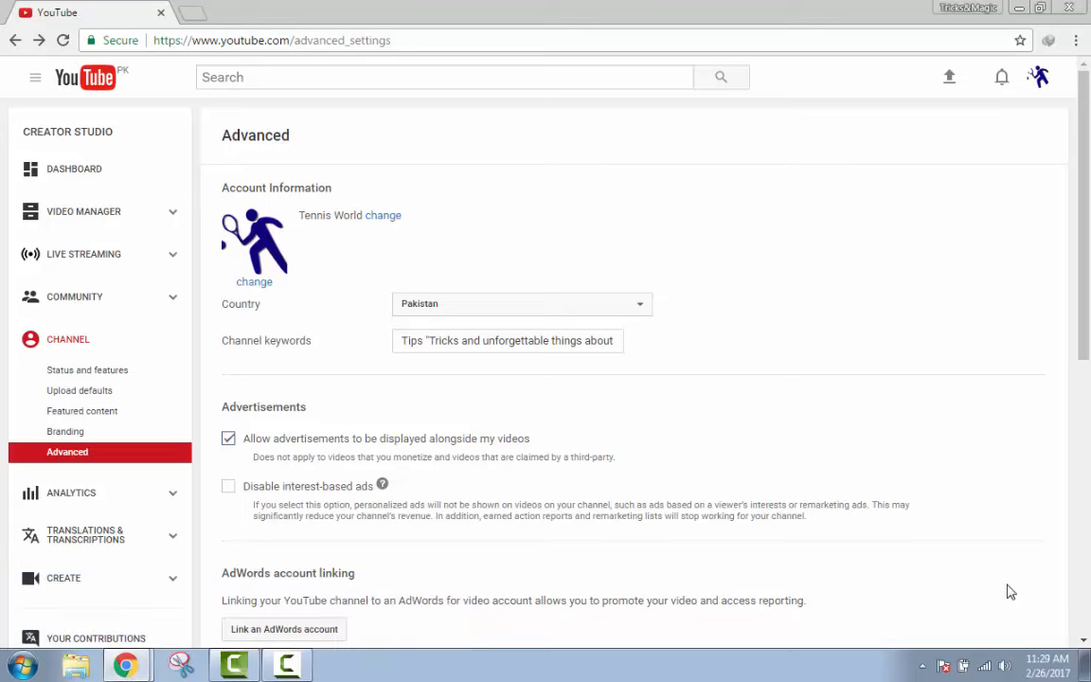
left_click(75, 433)
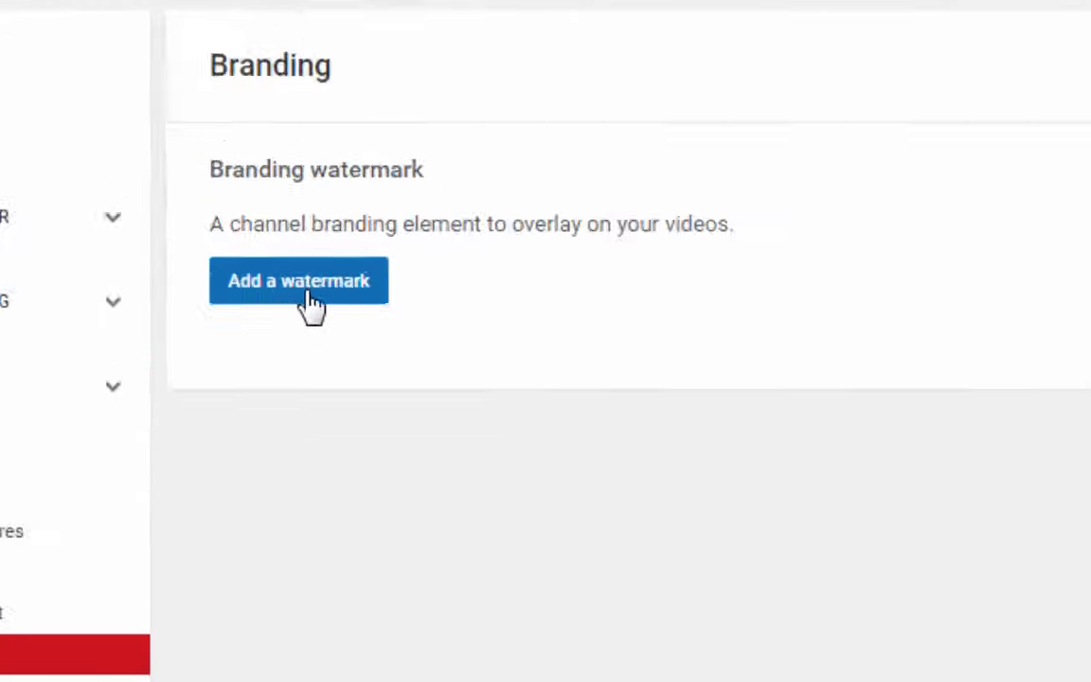
left_click(309, 294)
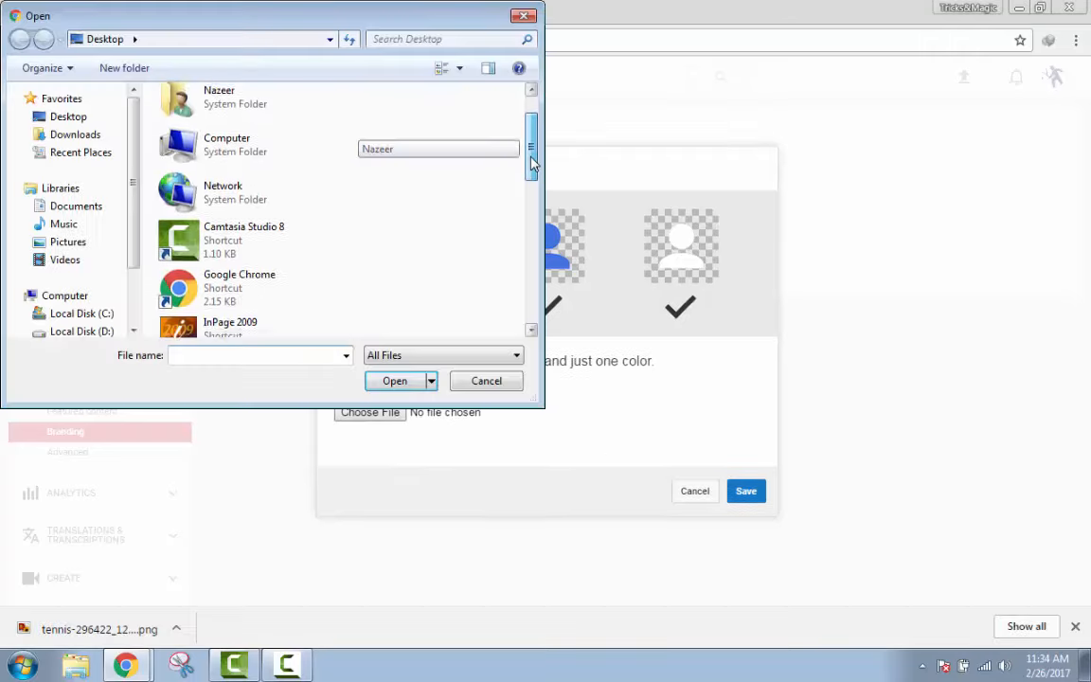
left_click_drag(532, 164, 531, 231)
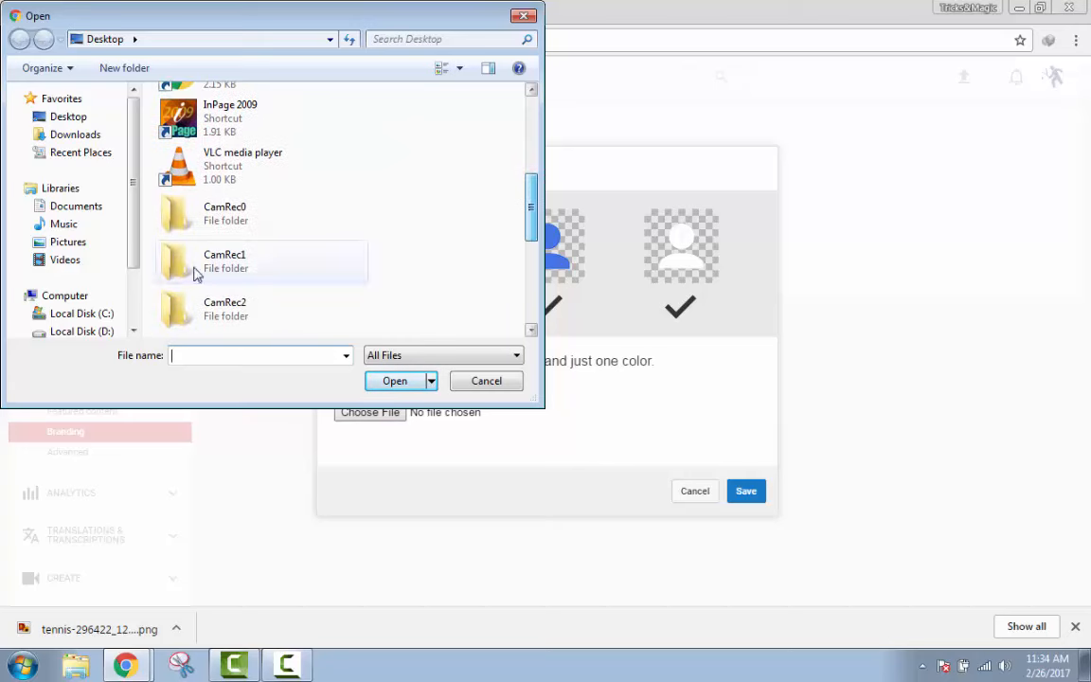
left_click(112, 117)
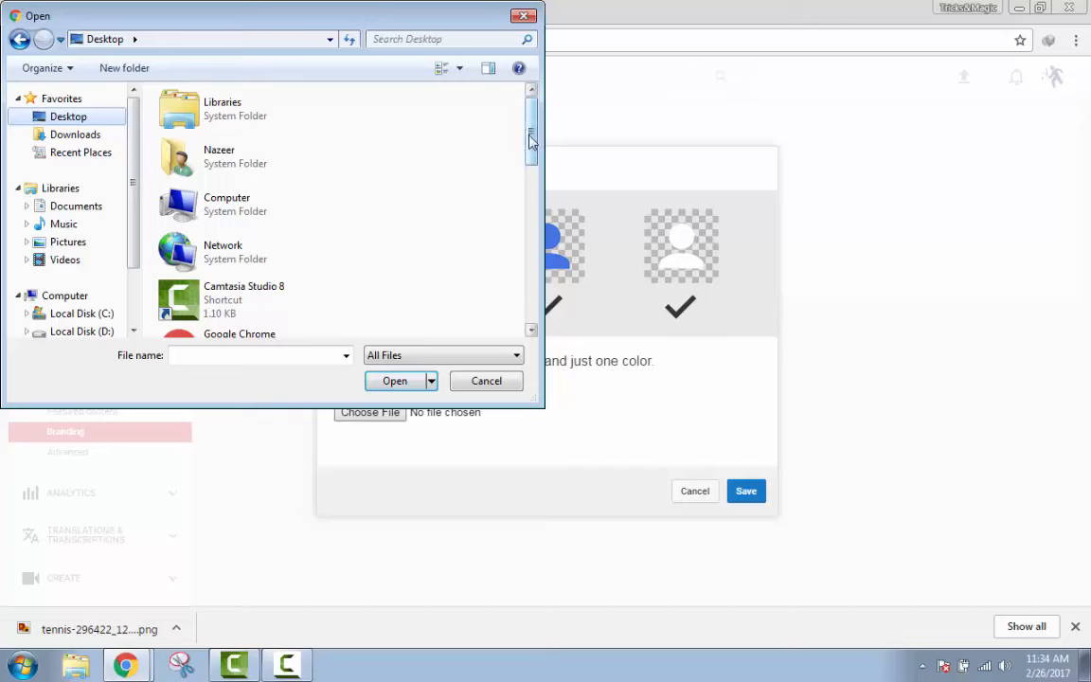
left_click_drag(531, 140, 544, 293)
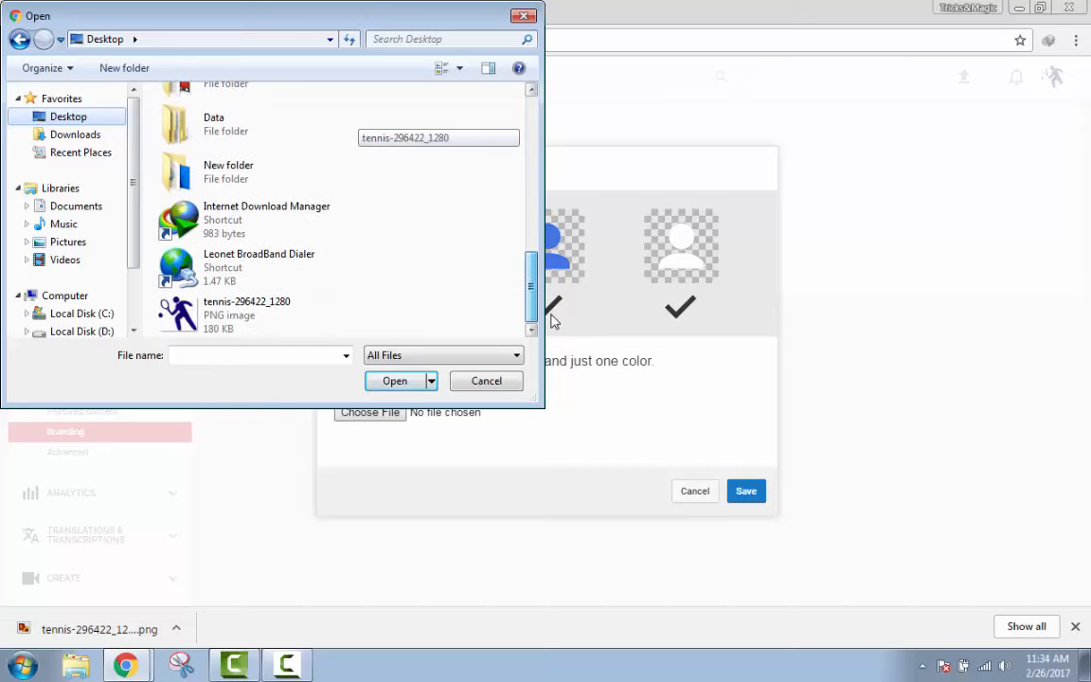
double_click(189, 322)
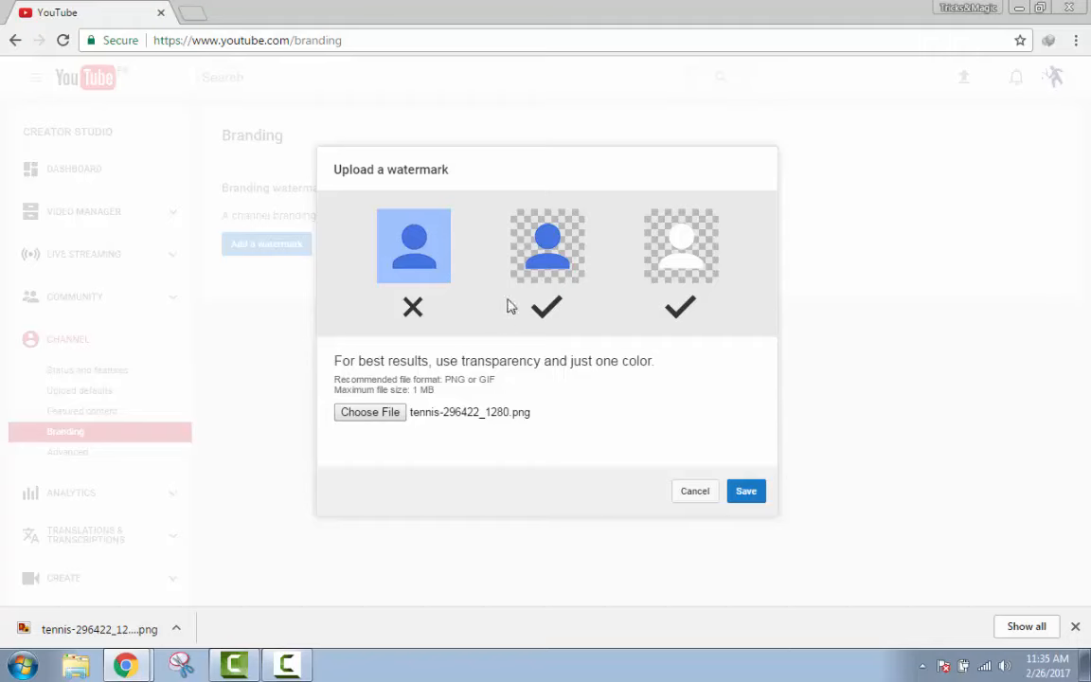
left_click(758, 492)
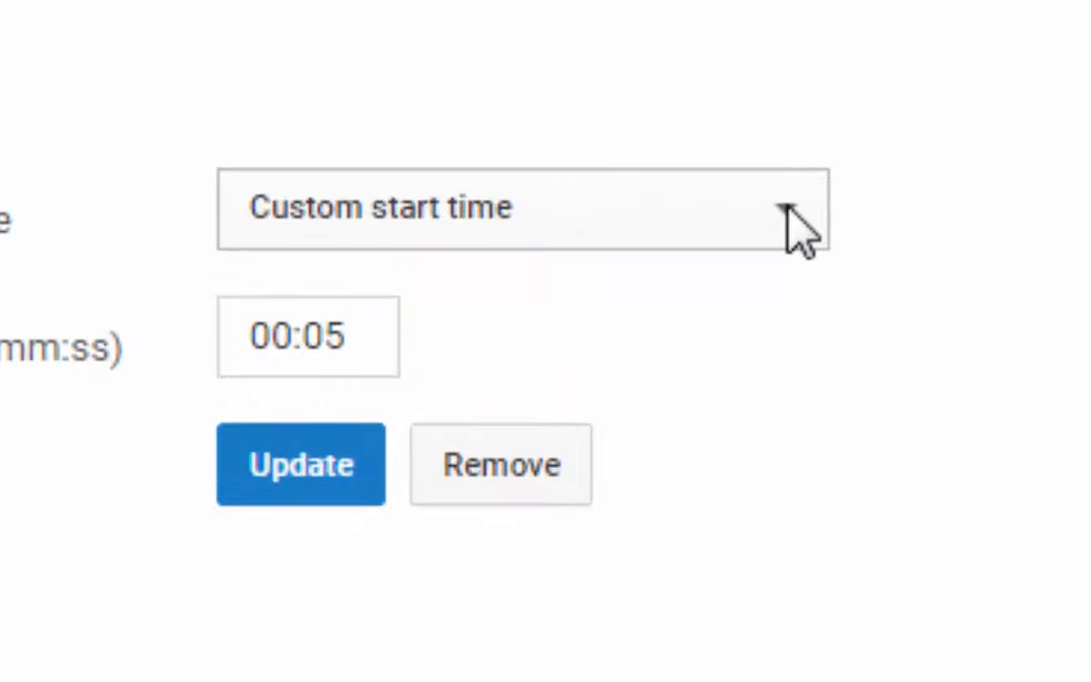
Set the watermark's display time to Entire video and update the branding settings.
left_click(787, 209)
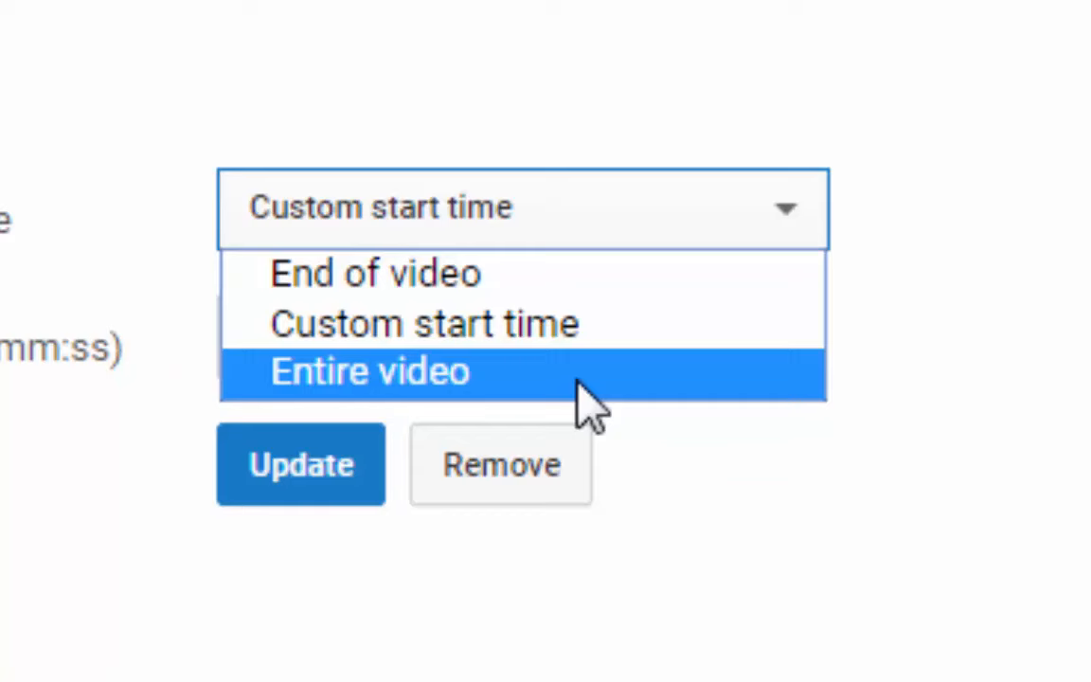
left_click(578, 381)
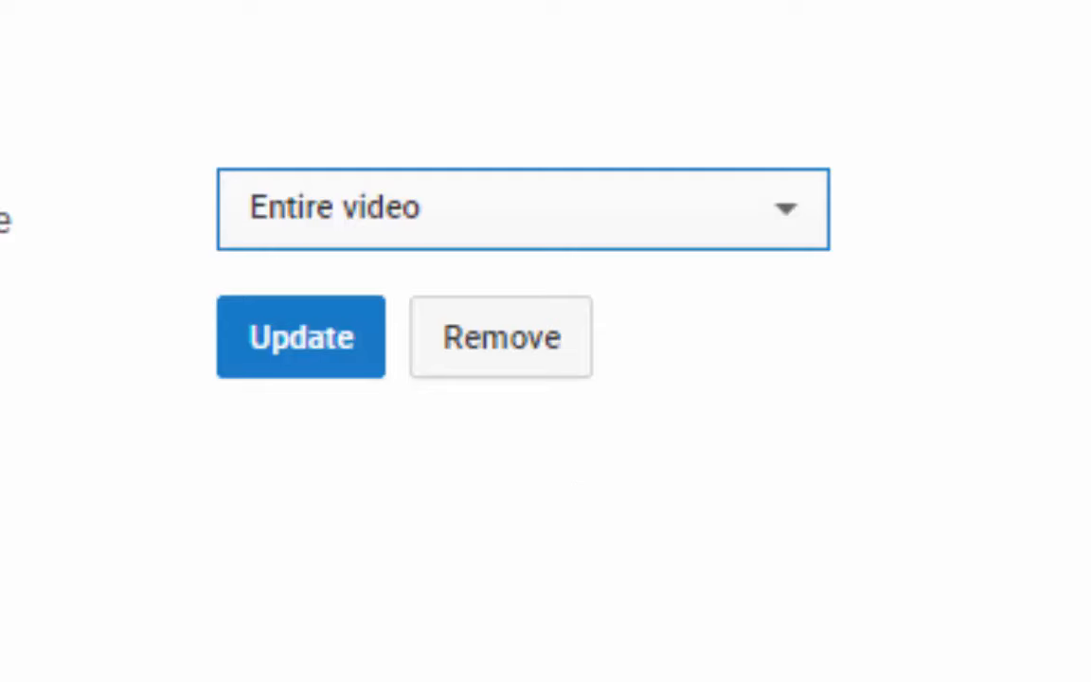
left_click(307, 348)
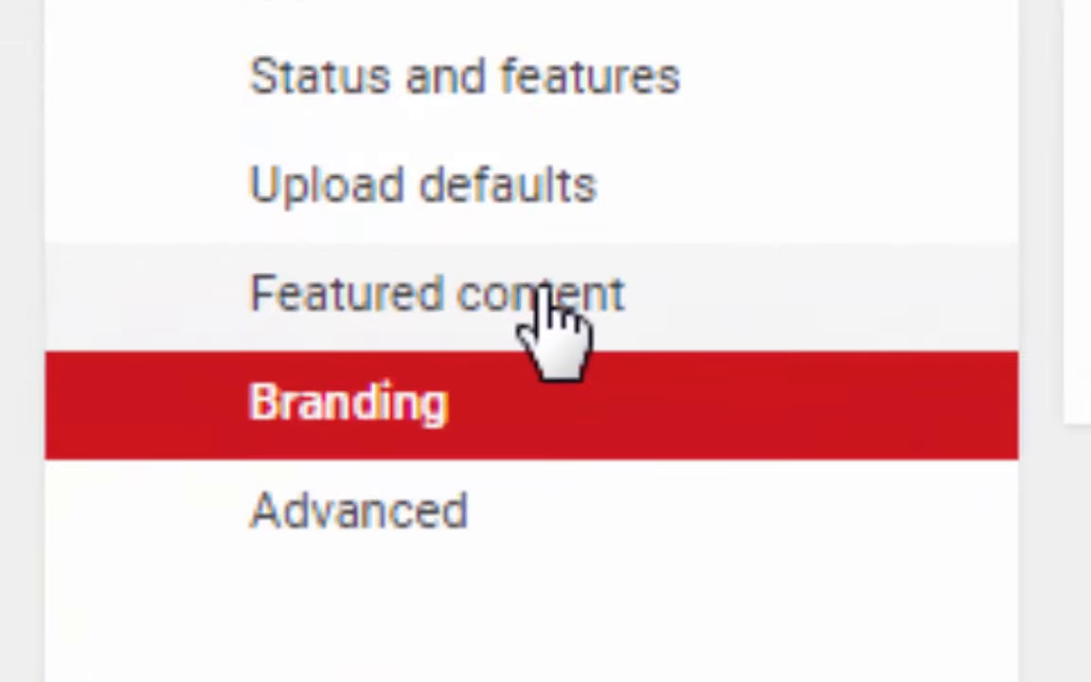
Open the featured content settings and update the featured video's display time to a custom start time of 01:30.
left_click(547, 313)
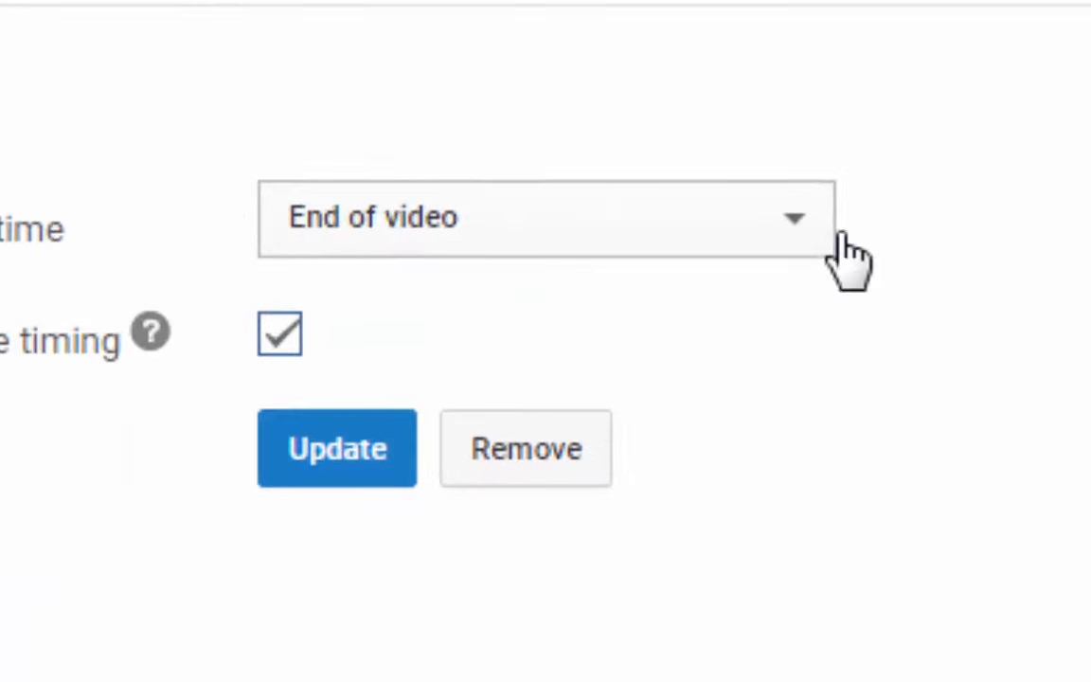
left_click(794, 214)
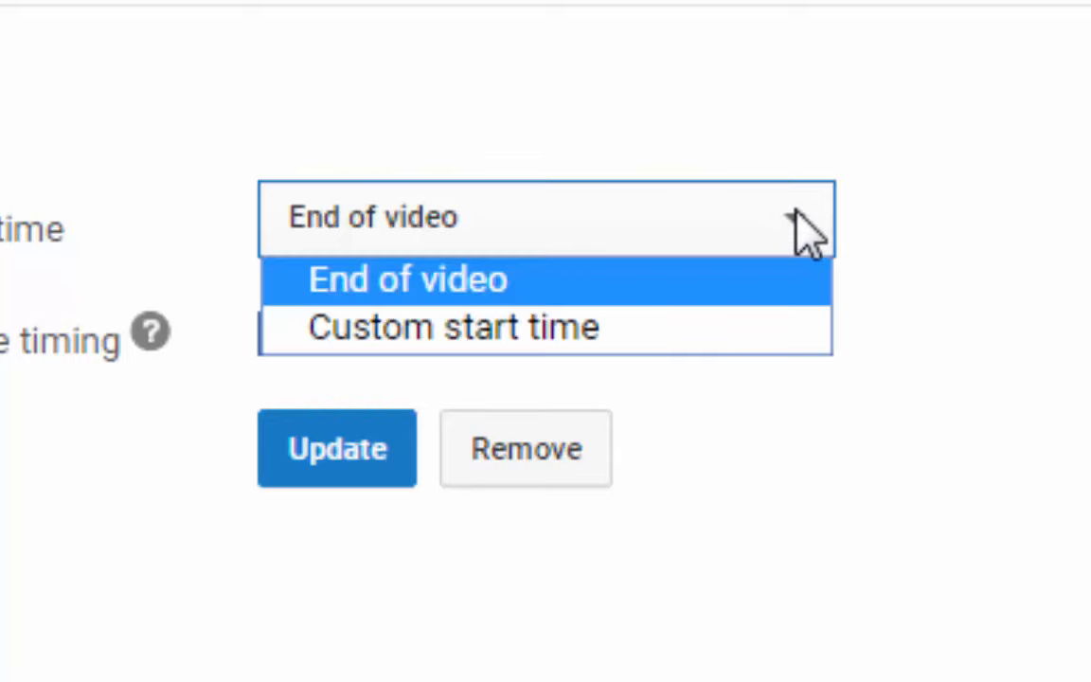
left_click(754, 352)
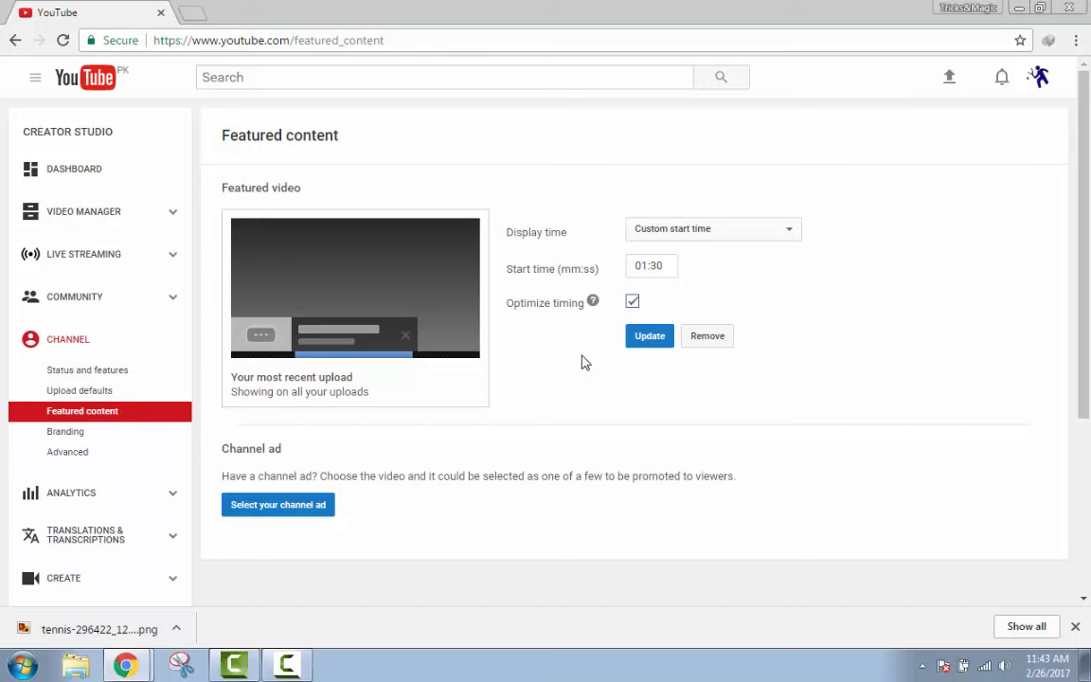
left_click(650, 336)
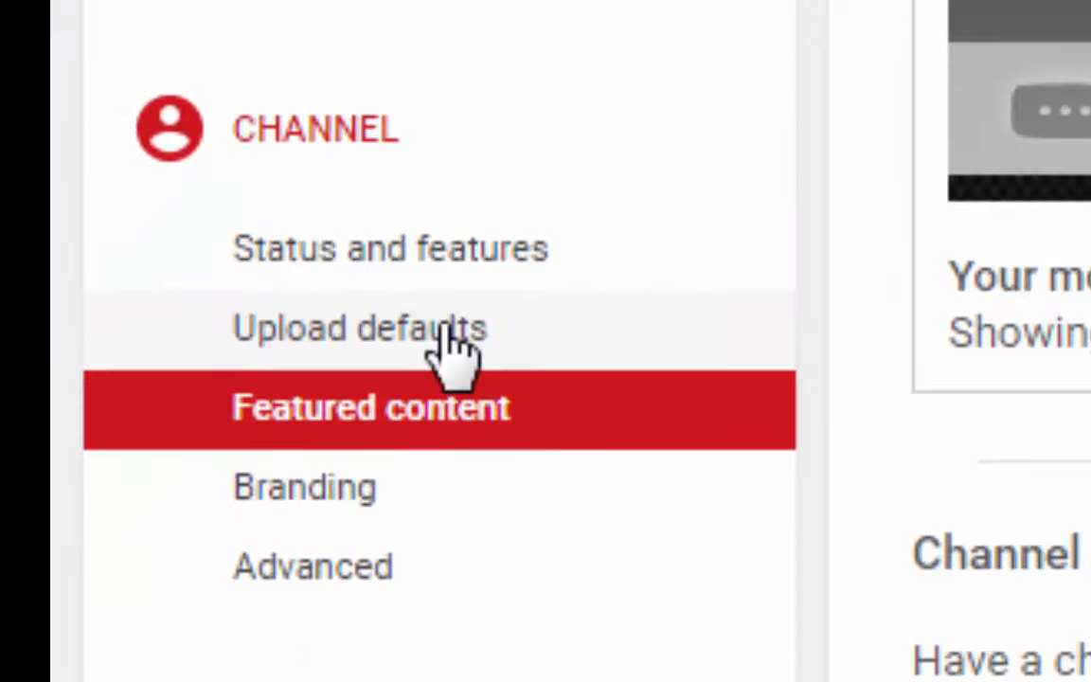
Open the upload defaults and set the privacy to Private and the category to Sports.
left_click(453, 349)
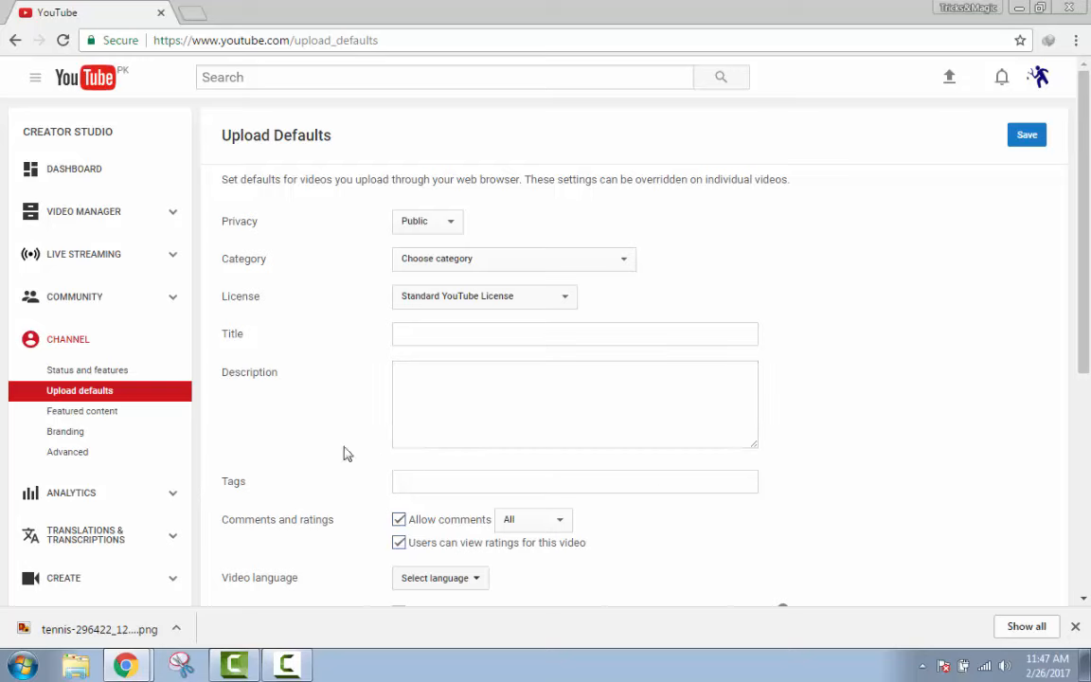
scroll(961, 358, "down", 1)
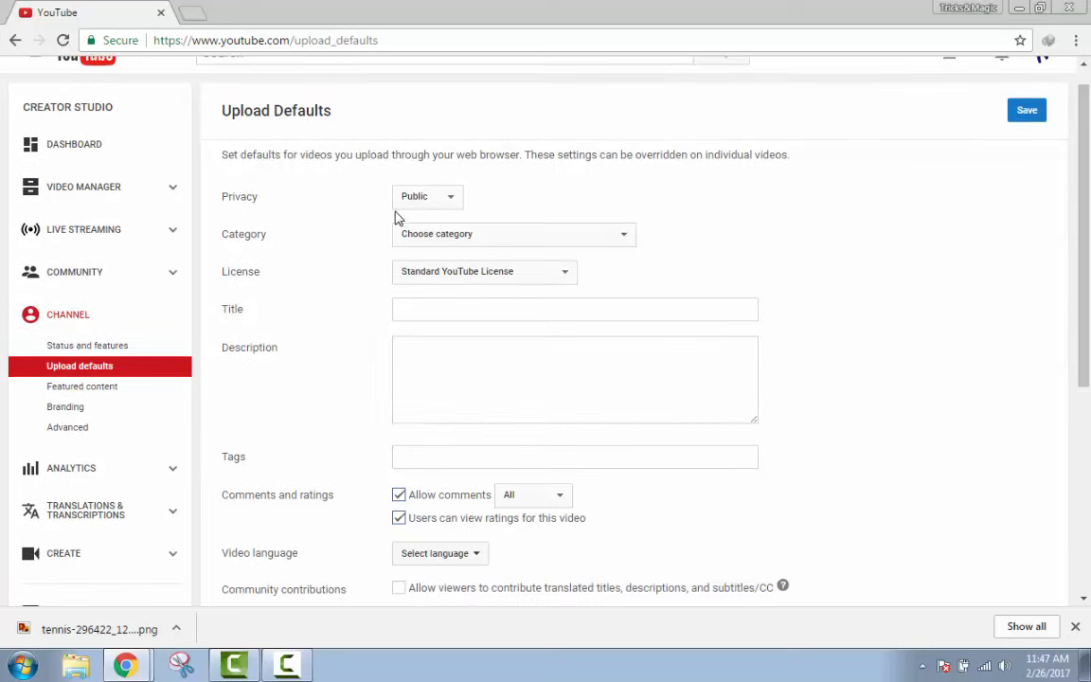
left_click(451, 202)
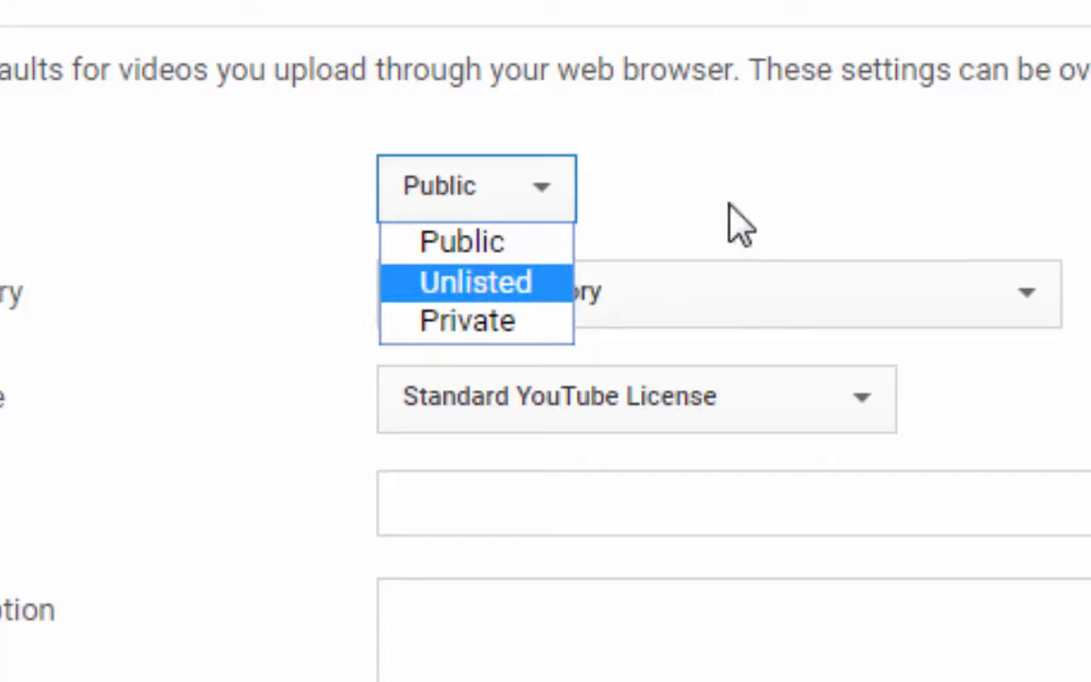
left_click(542, 322)
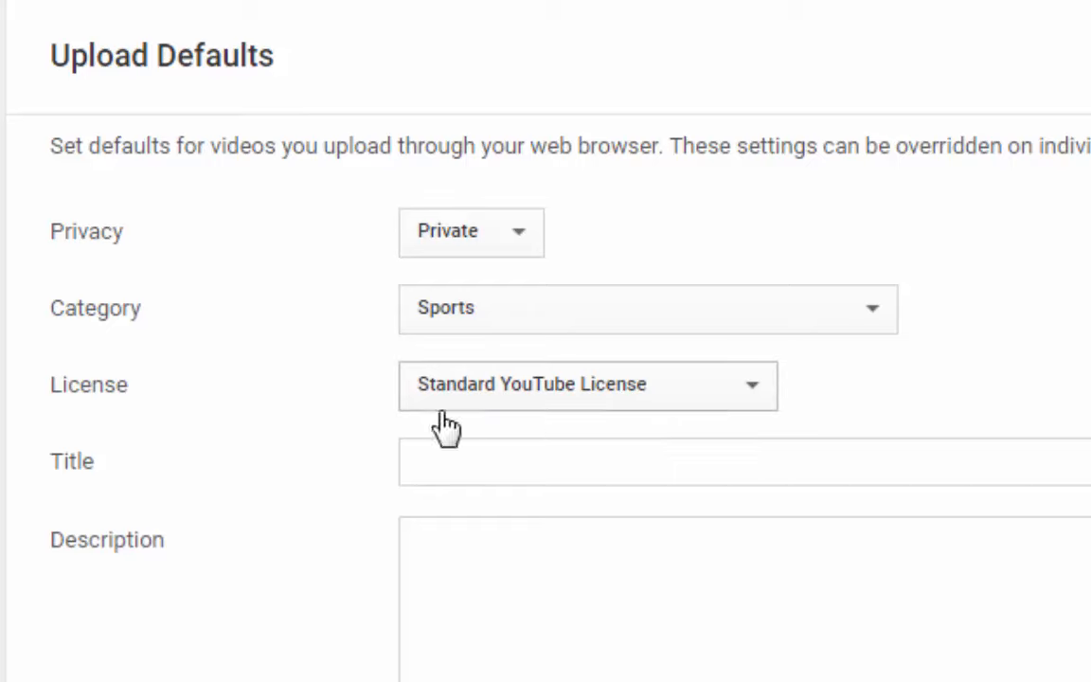
Check the available license options for uploads without changing the selection.
left_click(758, 398)
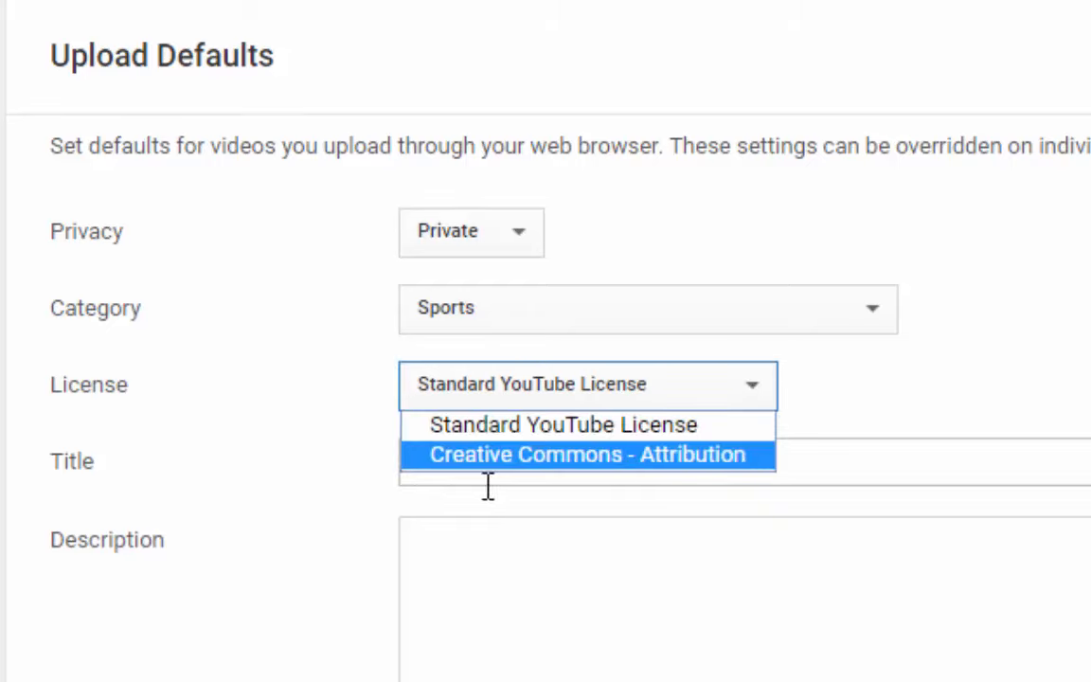
left_click(985, 401)
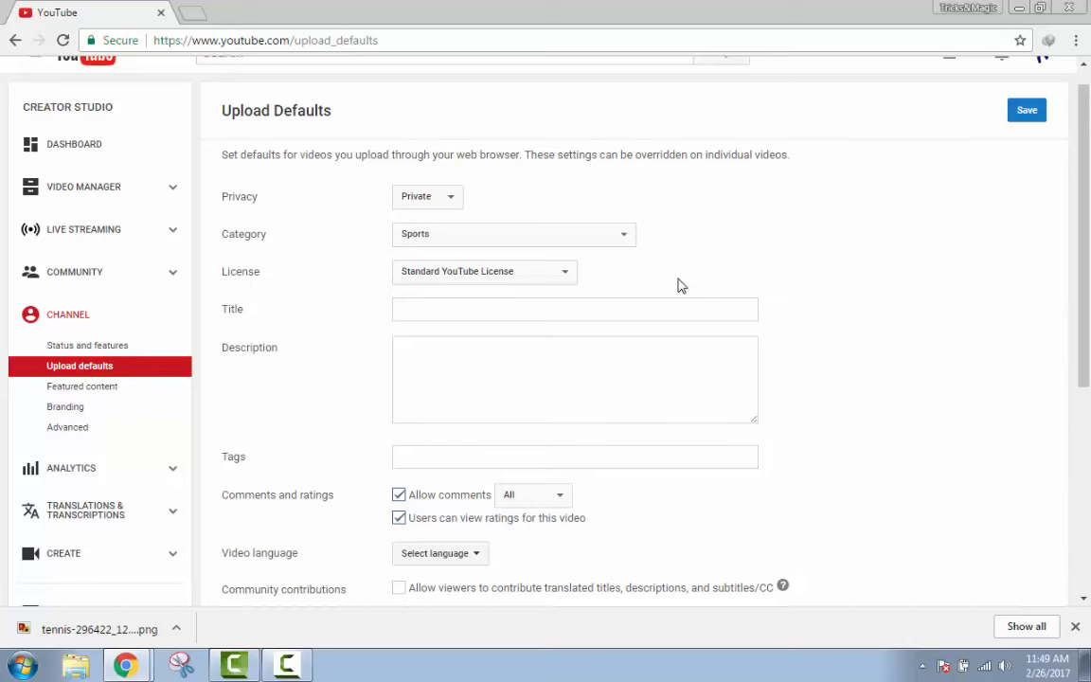
left_click(560, 272)
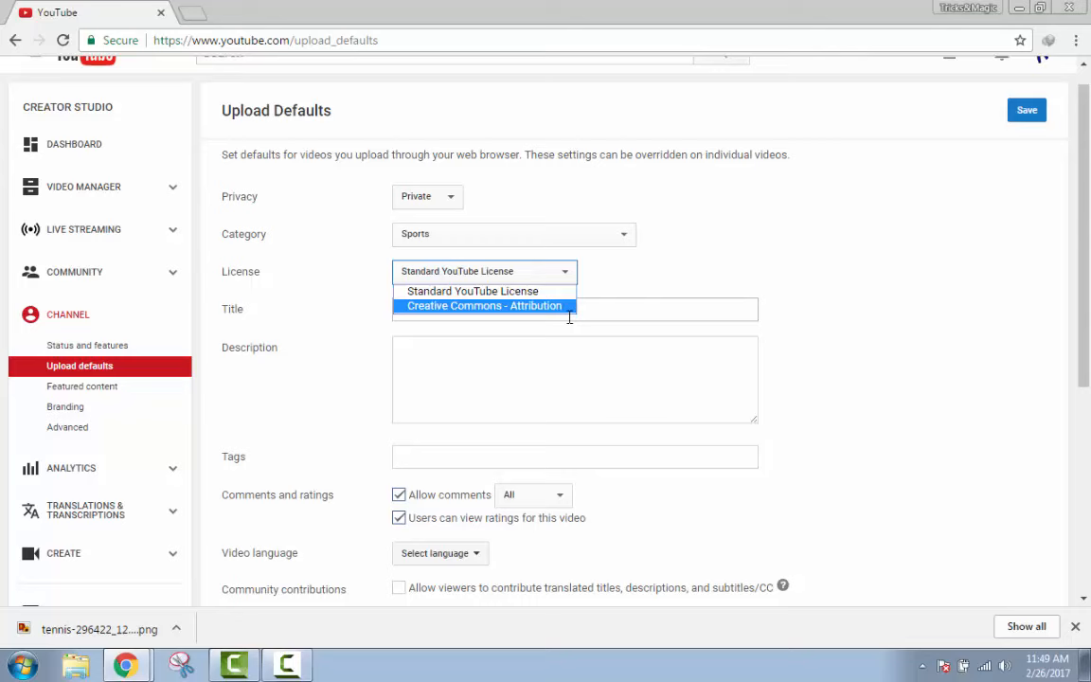
left_click(725, 271)
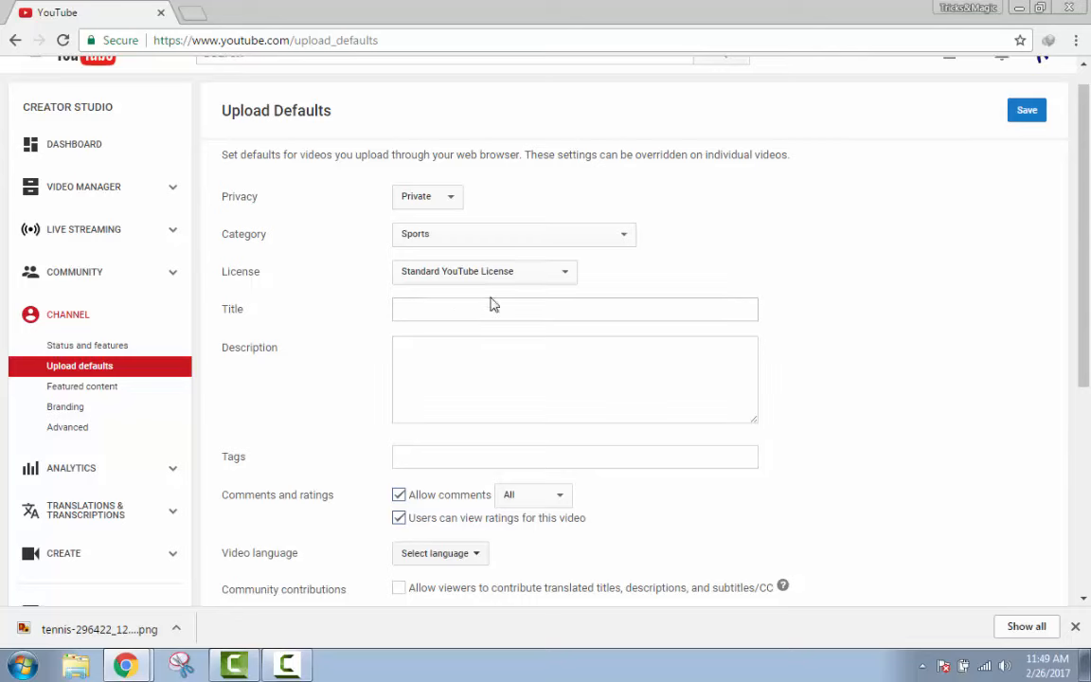
Review the default title, description and tags fields without entering any text.
left_click(412, 312)
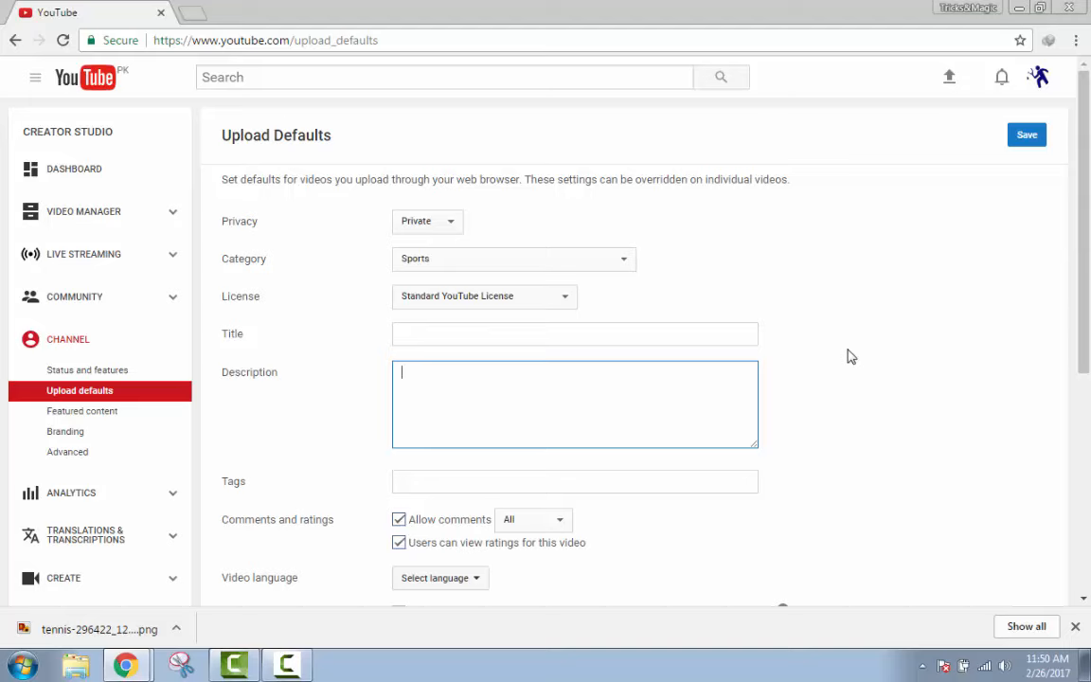
scroll(1078, 364, "down", 2)
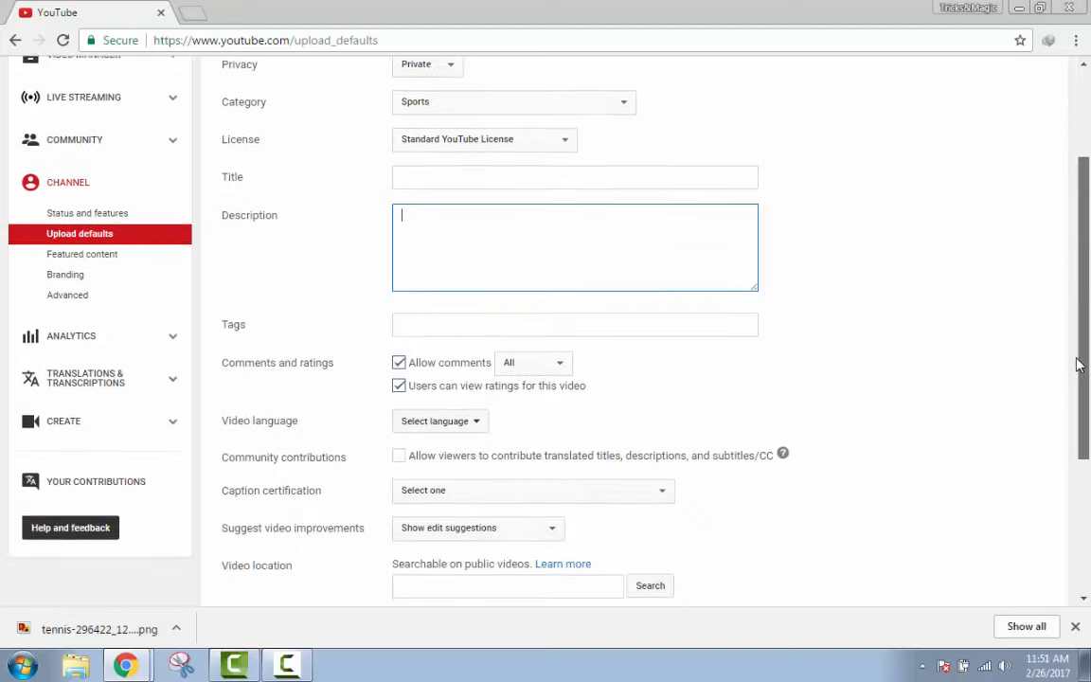
left_click_drag(1078, 365, 1078, 368)
left_click(584, 325)
scroll(838, 440, "up", 1)
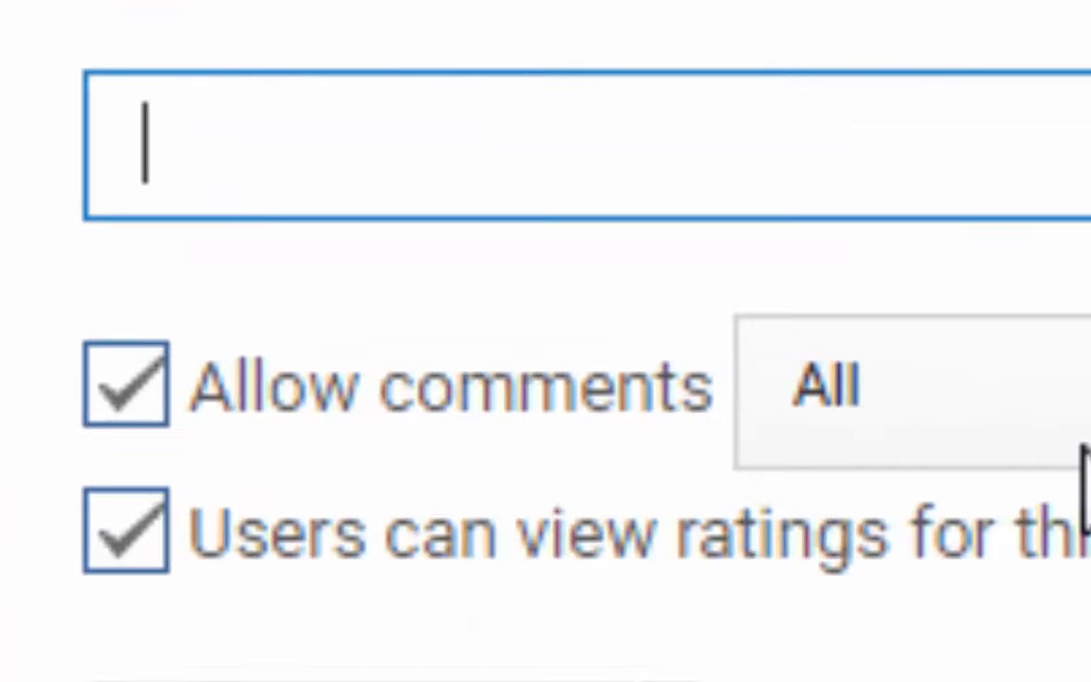
Check the options for which comments are allowed without changing the selection.
scroll(546, 341, "down", 2)
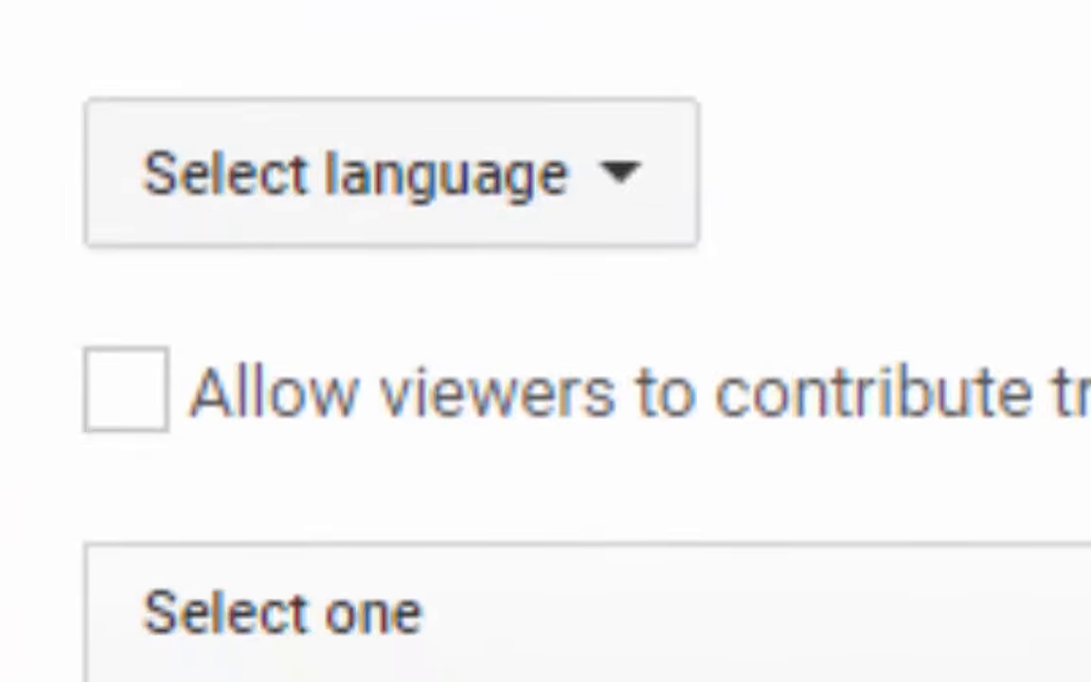
left_click(909, 2)
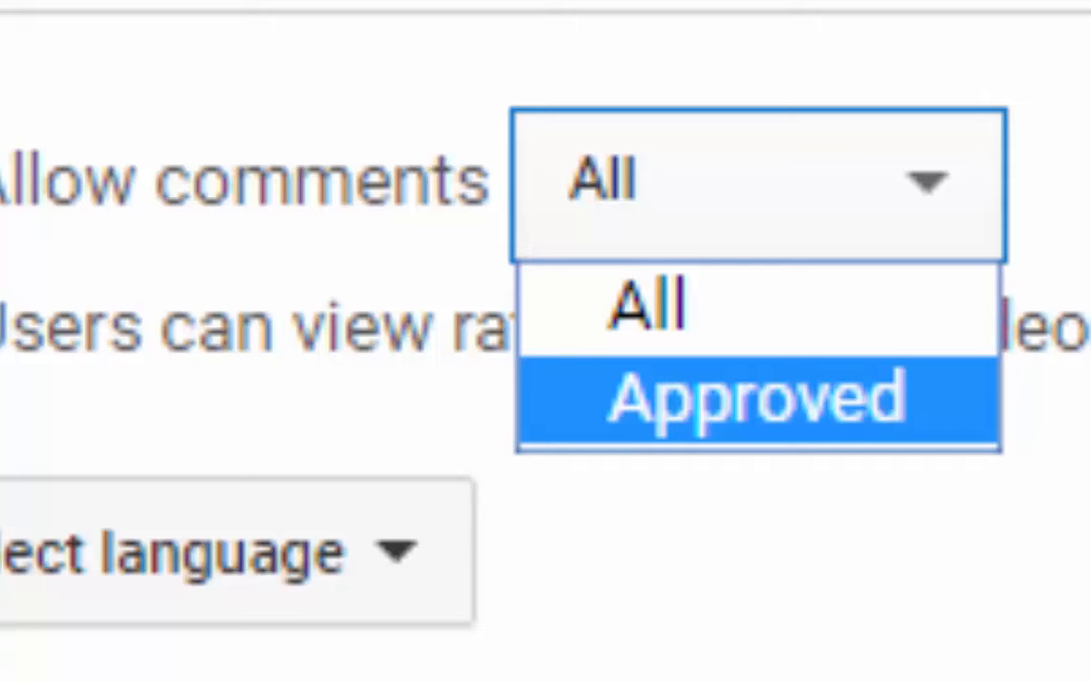
key("Escape")
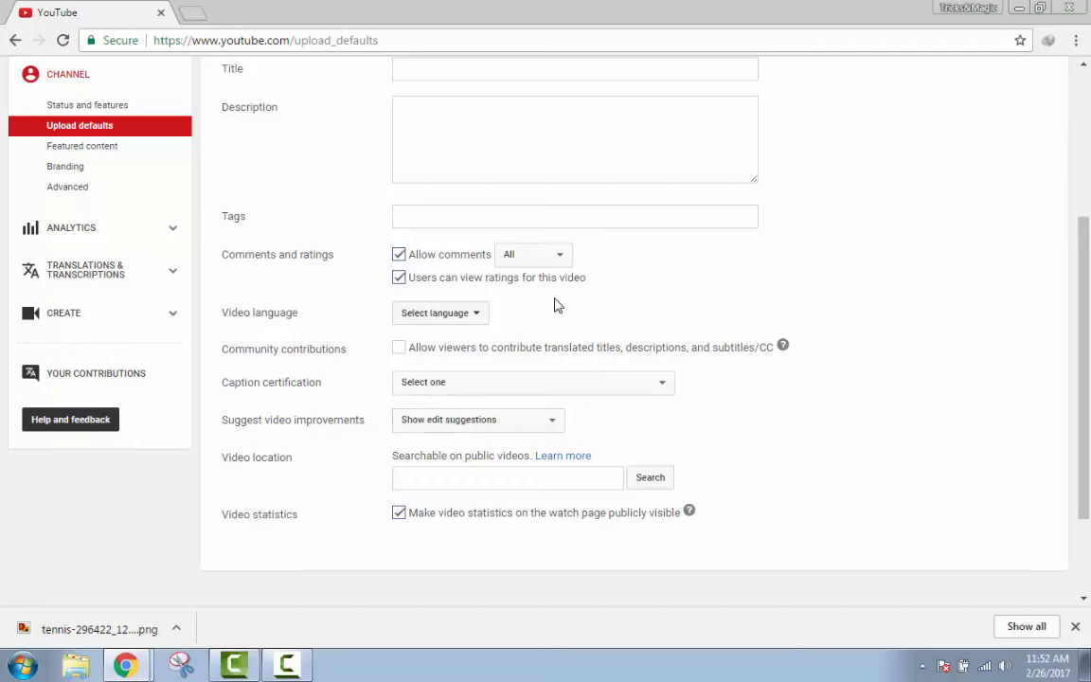
Set the default video language to English and allow viewers to contribute translated titles, descriptions and subtitles/CC.
left_click(478, 318)
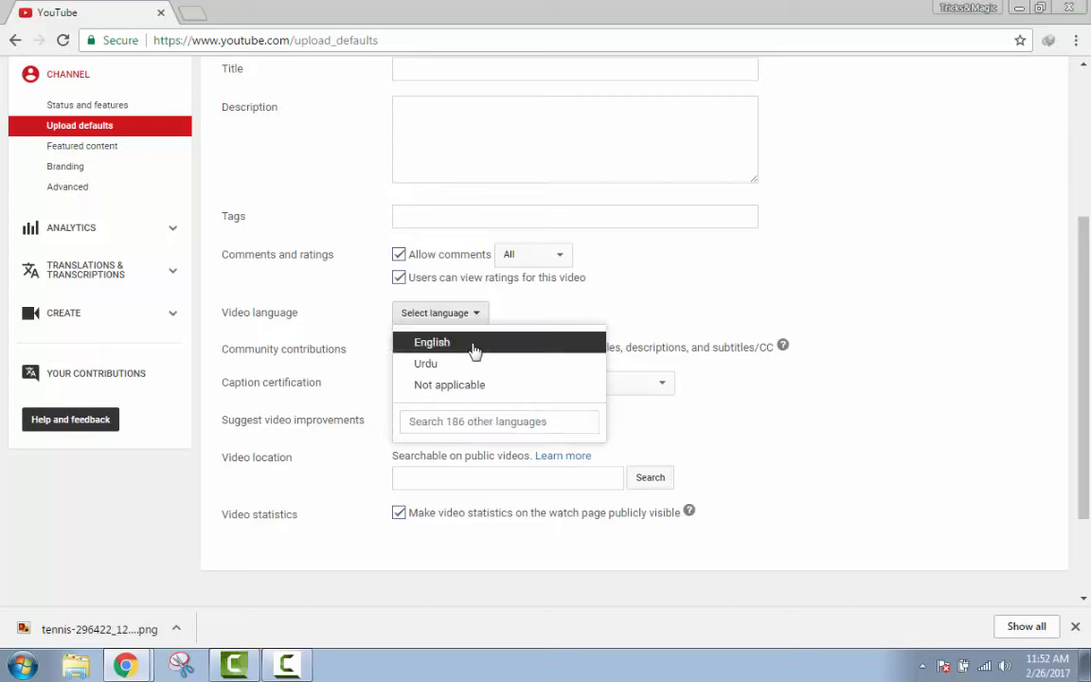
left_click(472, 345)
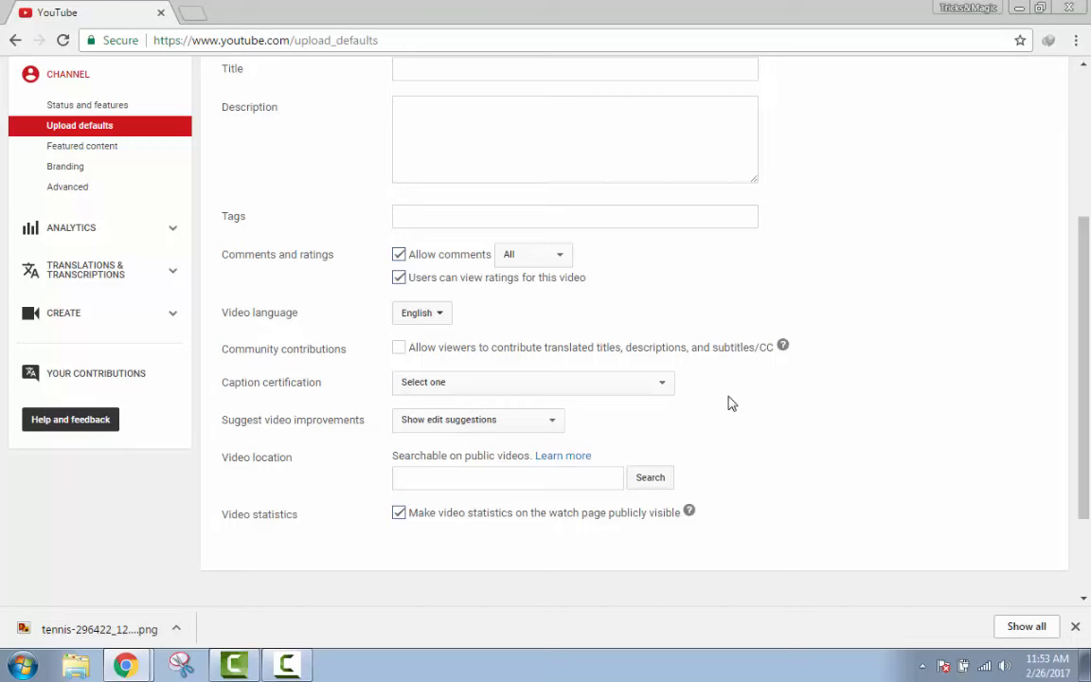
left_click(417, 353)
Check the available caption certification options without choosing one.
left_click(663, 383)
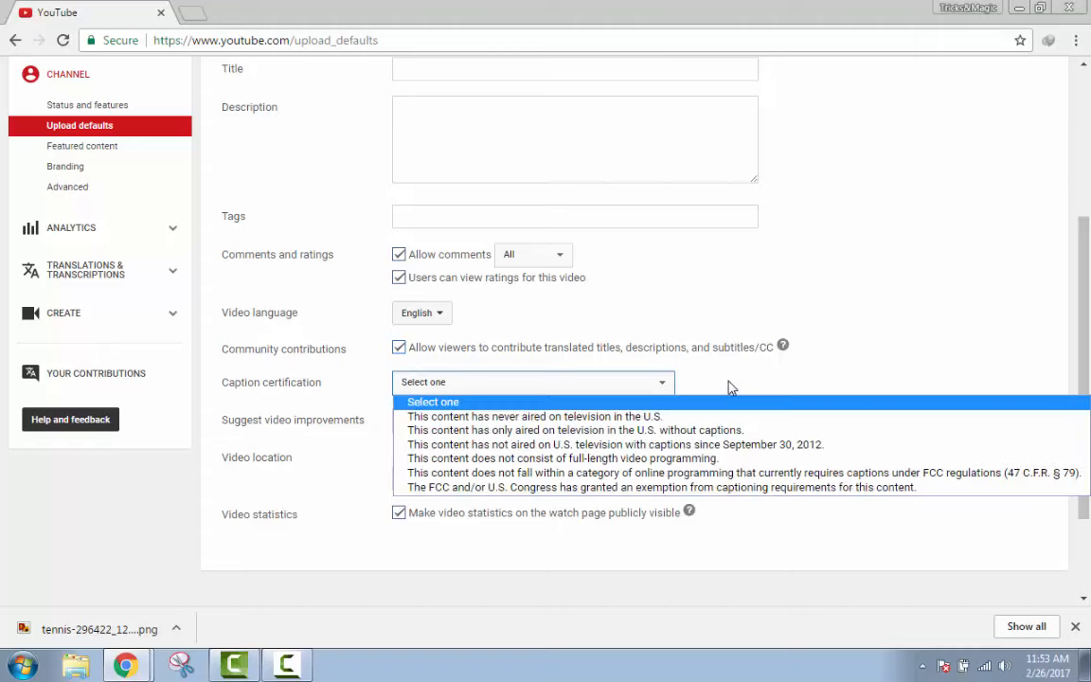
left_click(730, 384)
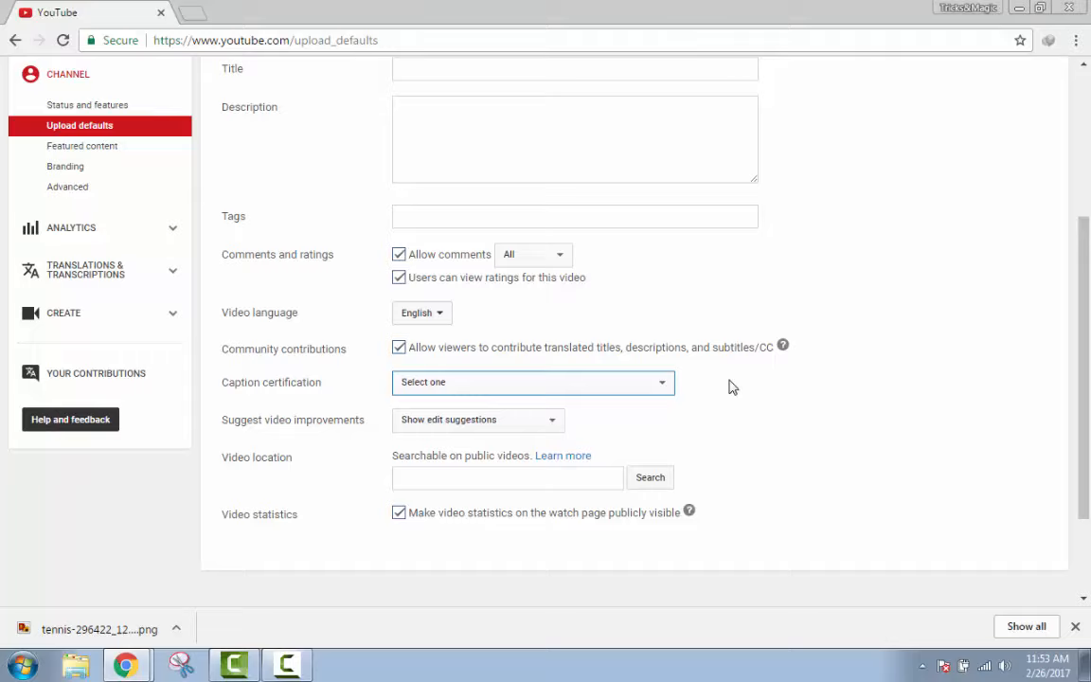
left_click(665, 384)
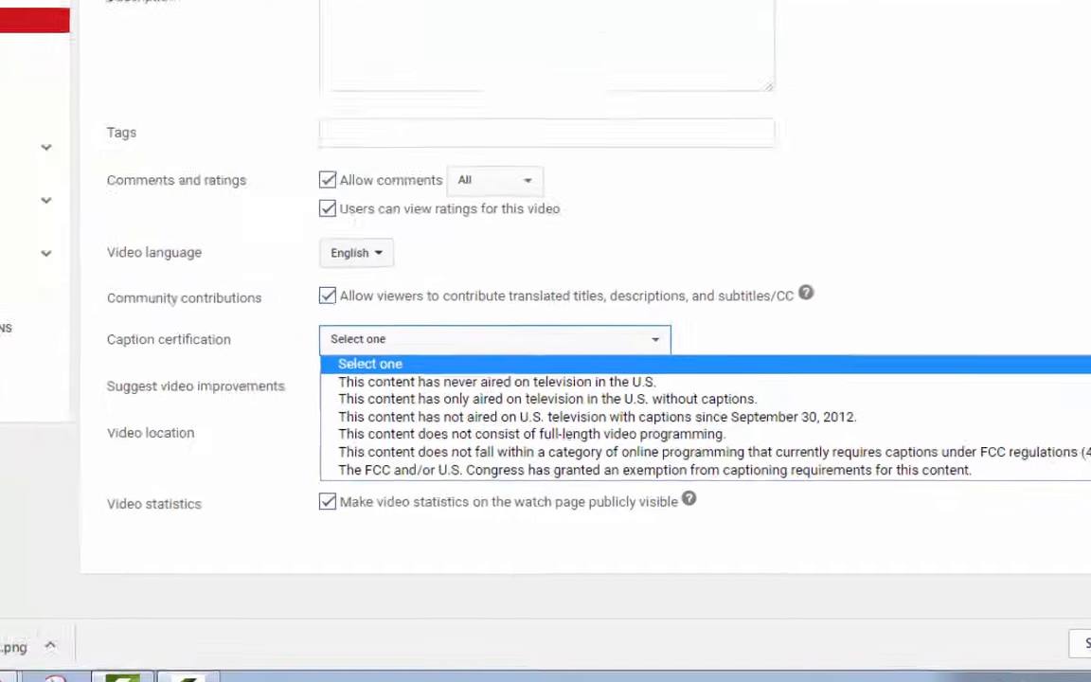
left_click(779, 382)
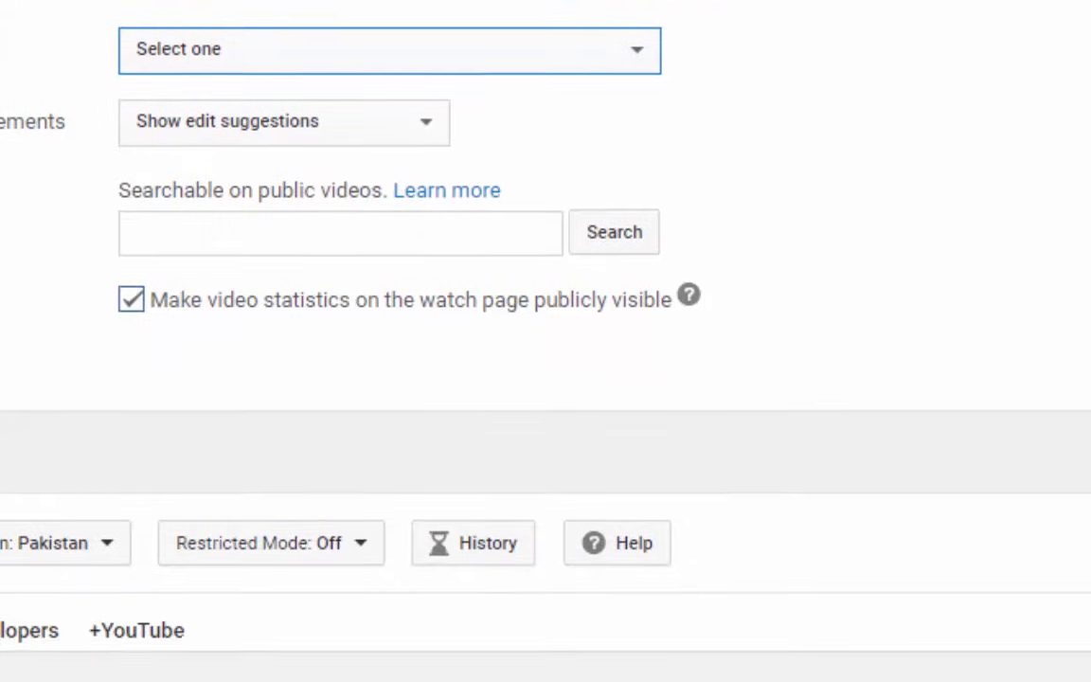
Set the caption certification to "This content has never aired on television in the U.S." and save the upload defaults.
left_click(640, 53)
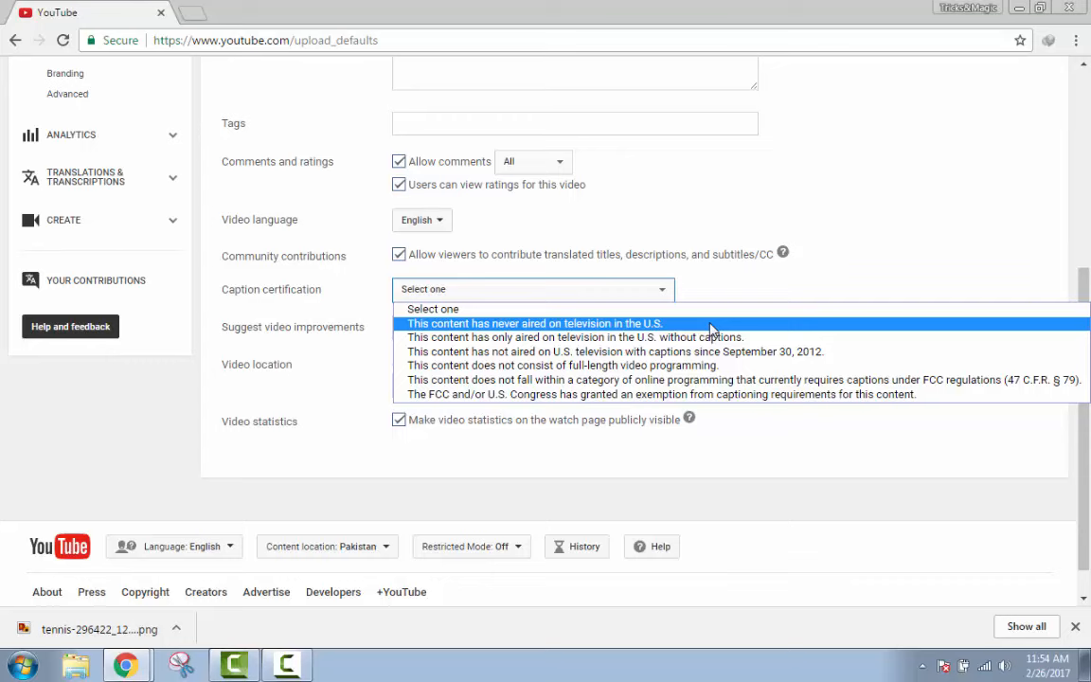
left_click(710, 324)
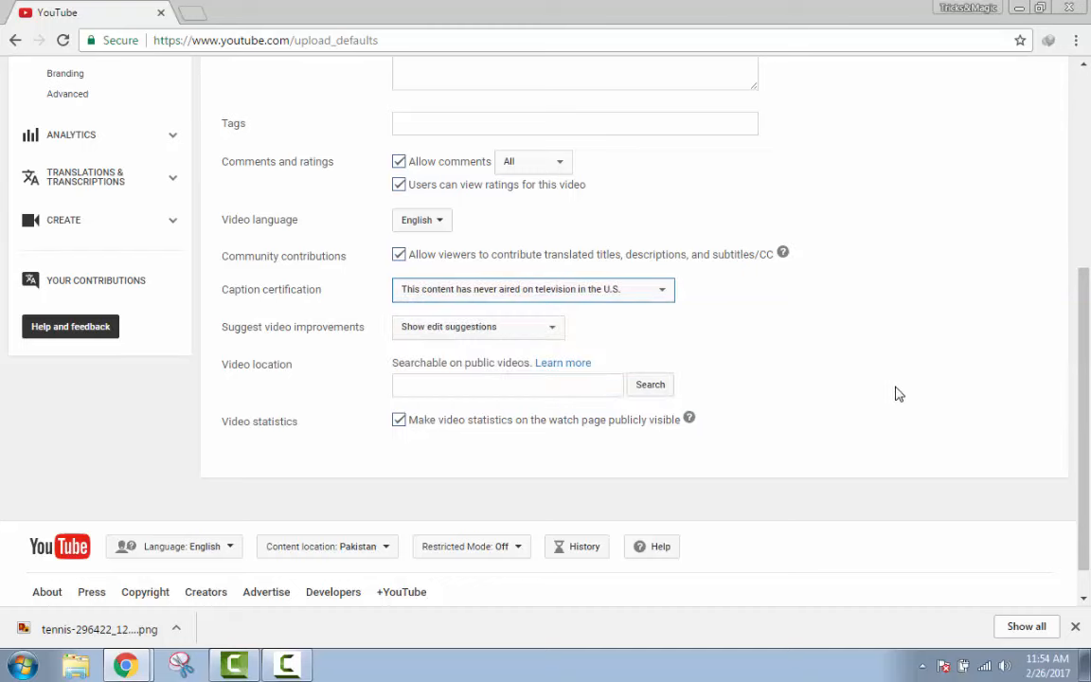
left_click_drag(1088, 341, 1088, 363)
left_click(214, 309)
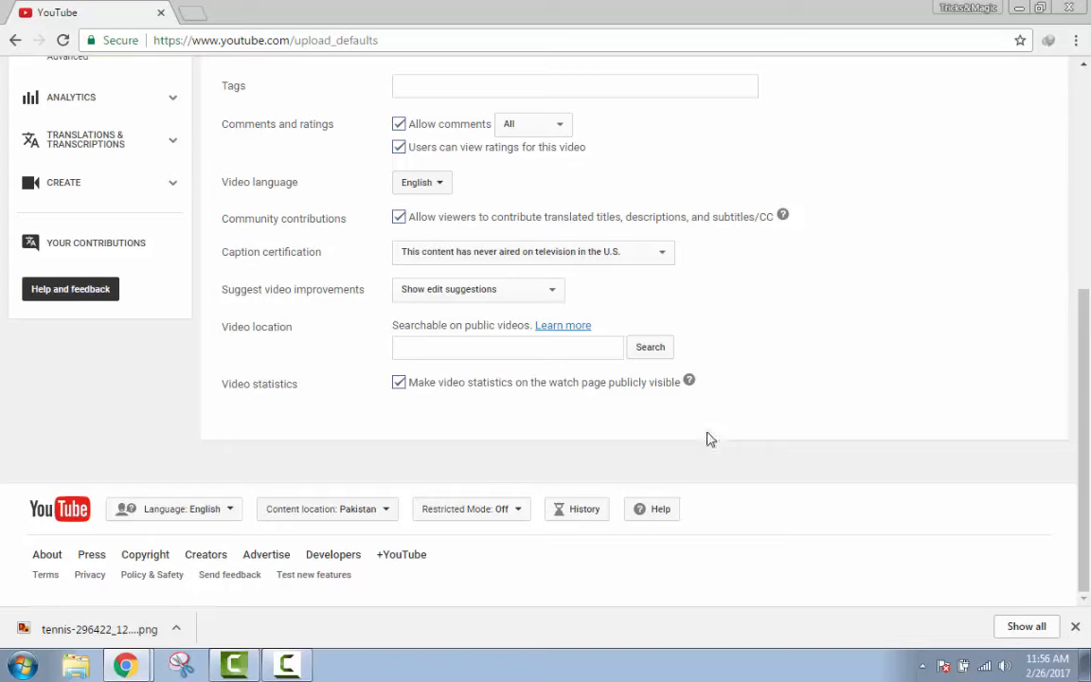
left_click_drag(1084, 360, 1077, 153)
scroll(1077, 154, "up", 1)
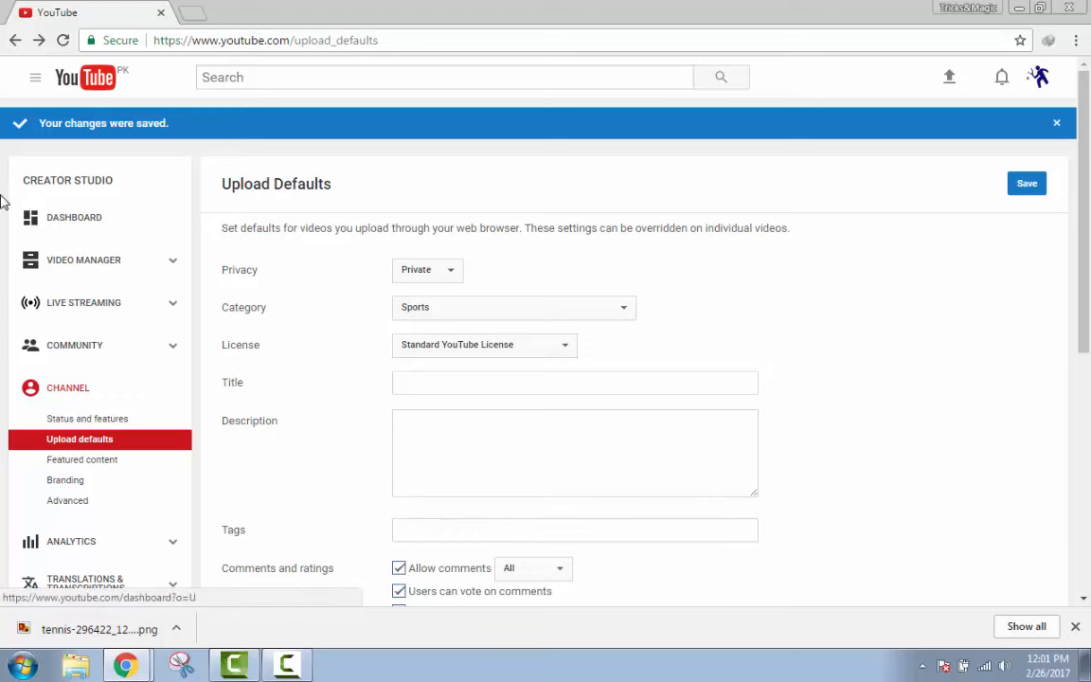
Open My channel and save its channel settings with layout customization and the discussion tab enabled.
left_click(35, 82)
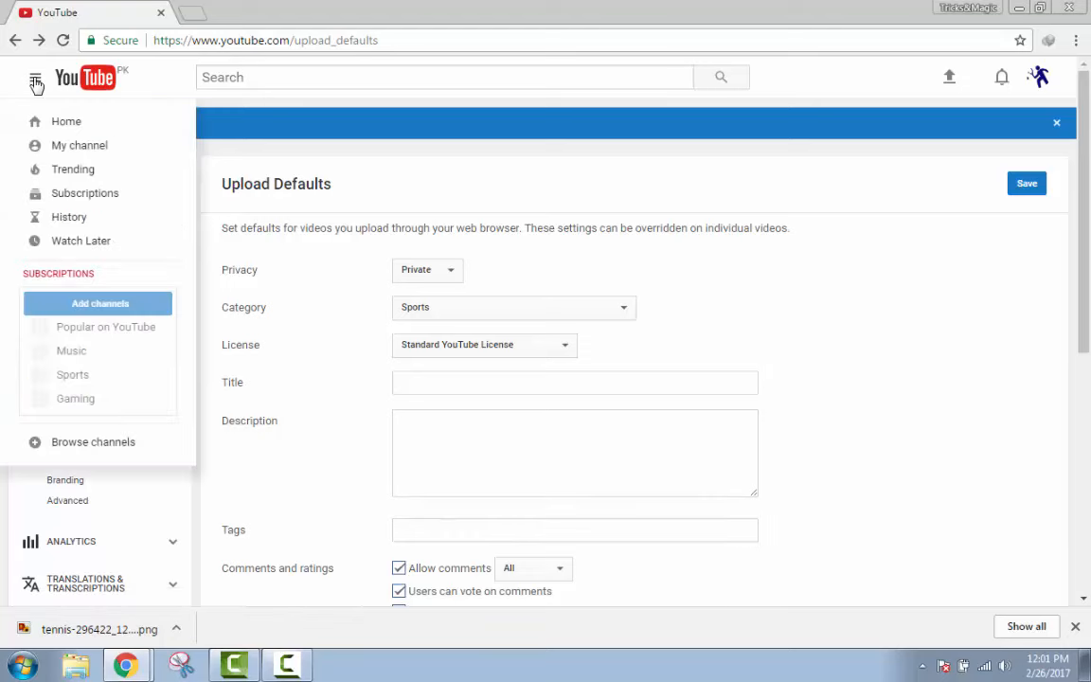
left_click(74, 147)
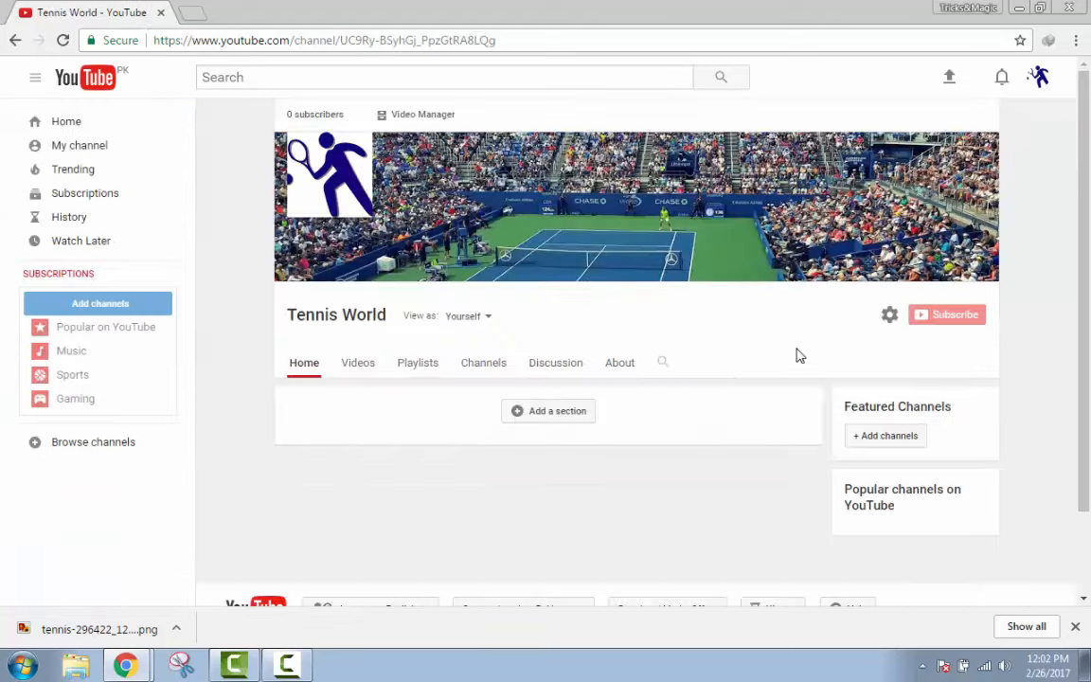
left_click(889, 316)
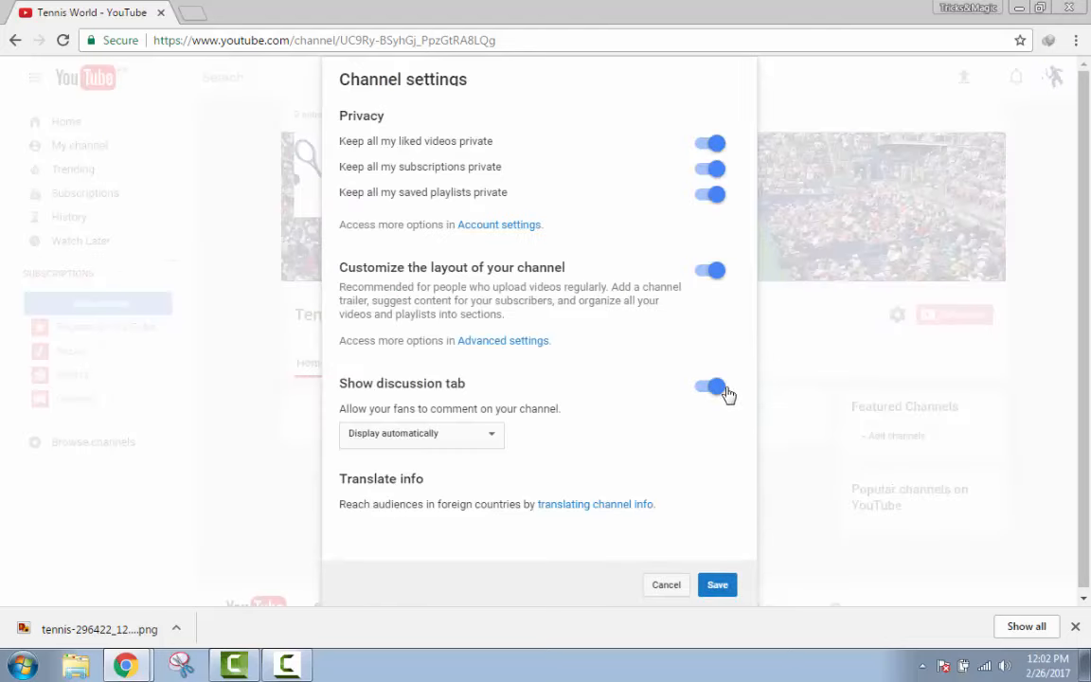
left_click(714, 584)
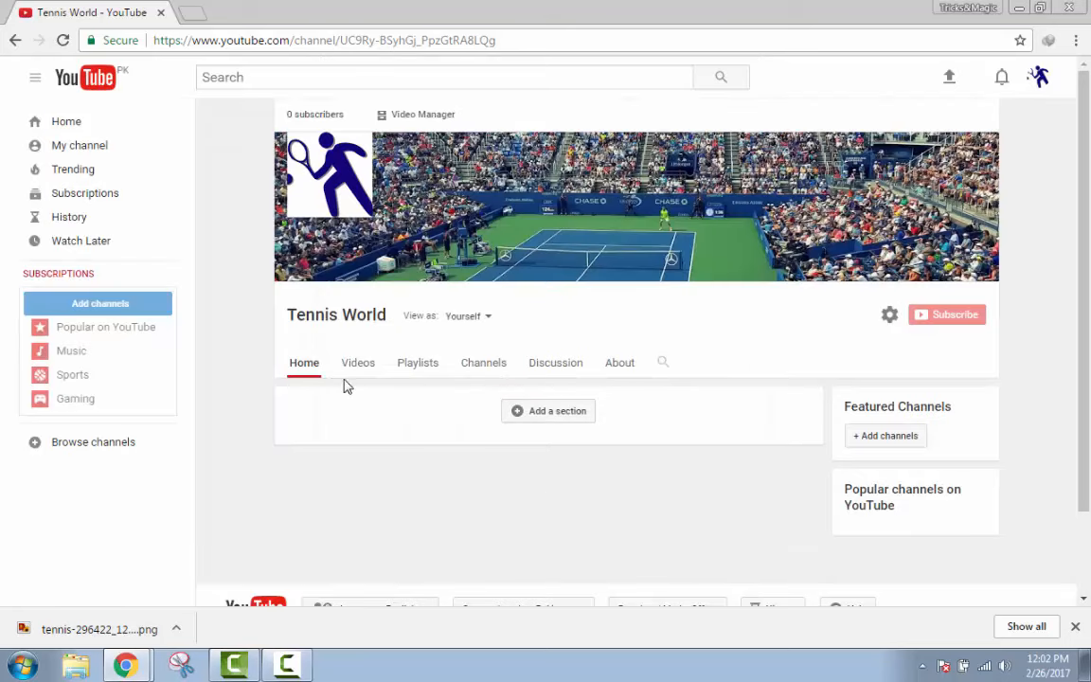
Add a Popular uploads section to the channel home page using the Vertical list layout.
left_click(517, 418)
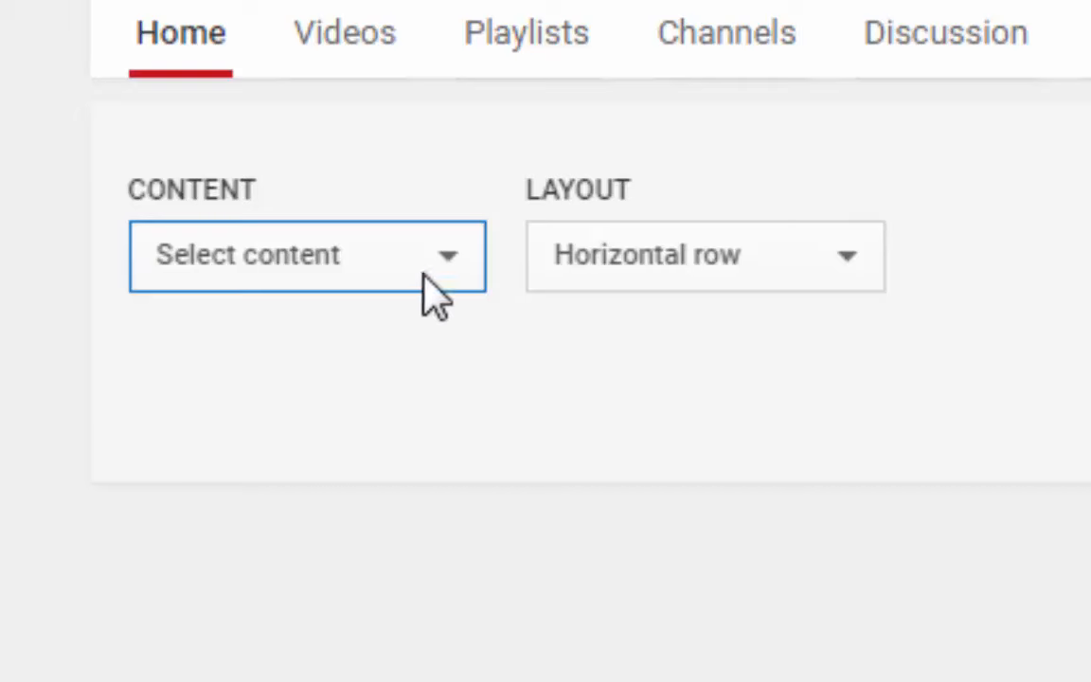
left_click(446, 256)
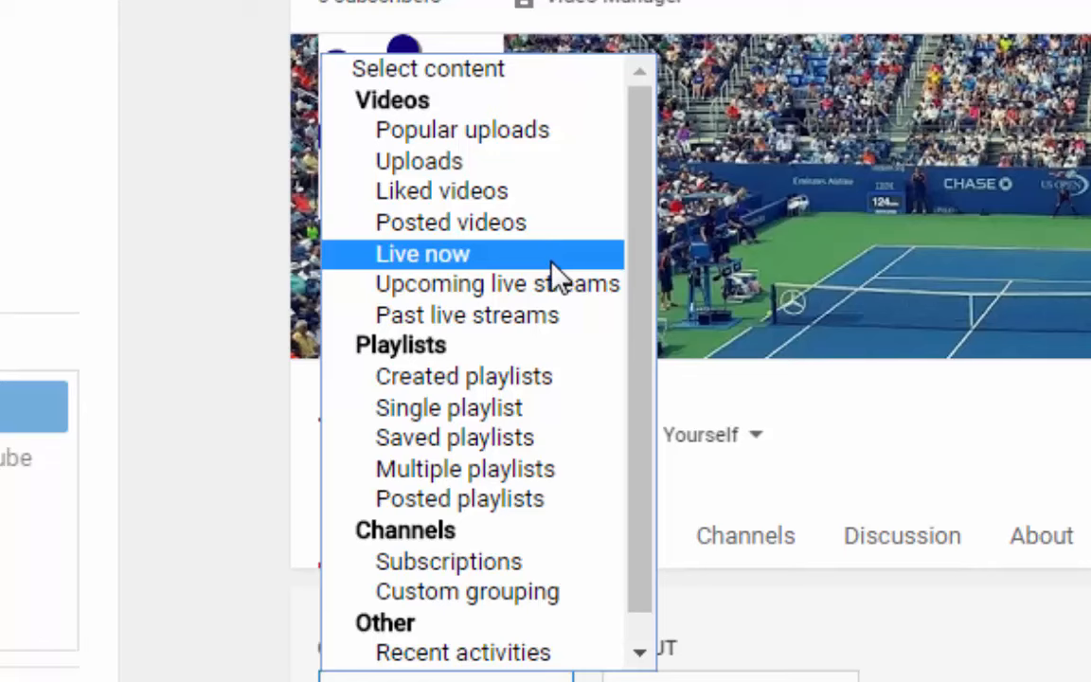
left_click(564, 150)
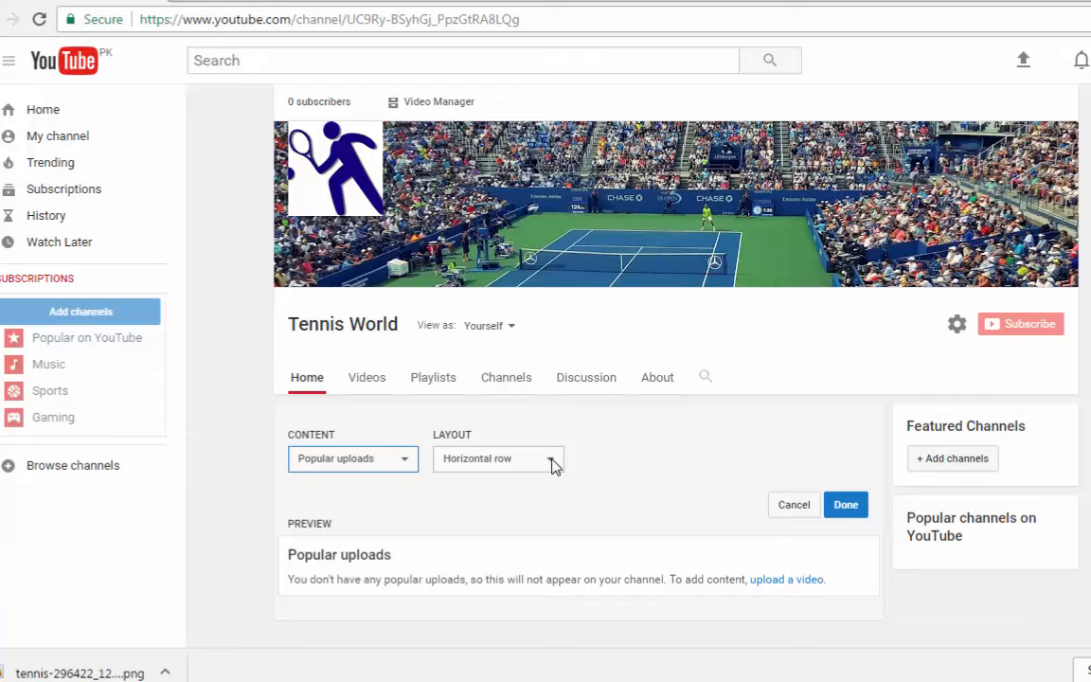
left_click(522, 435)
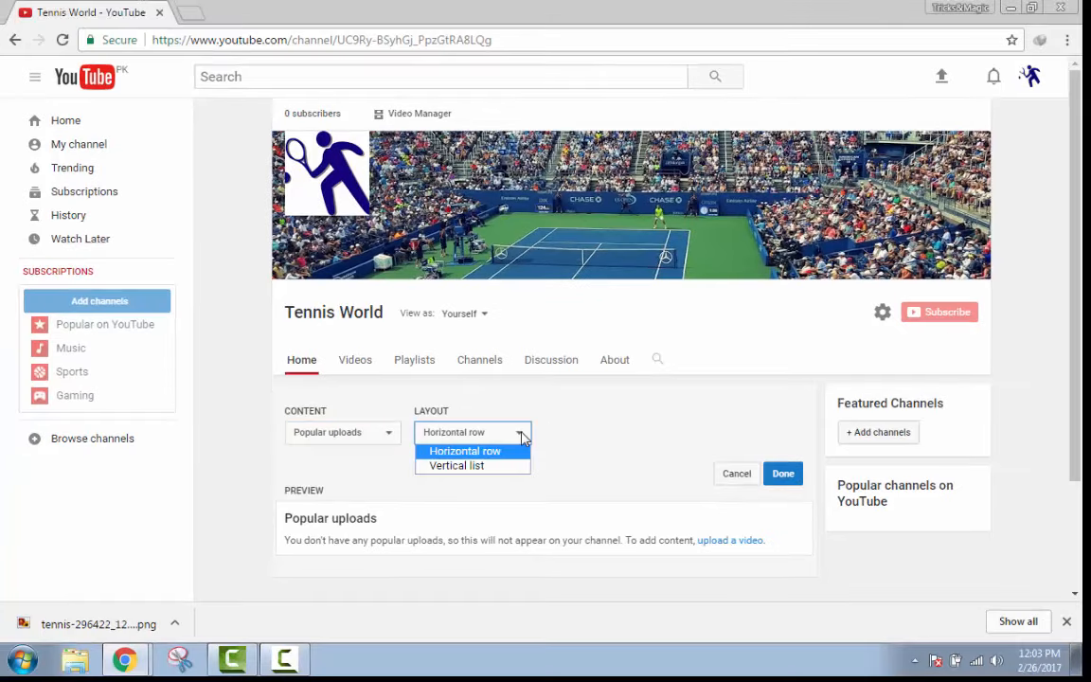
left_click(487, 468)
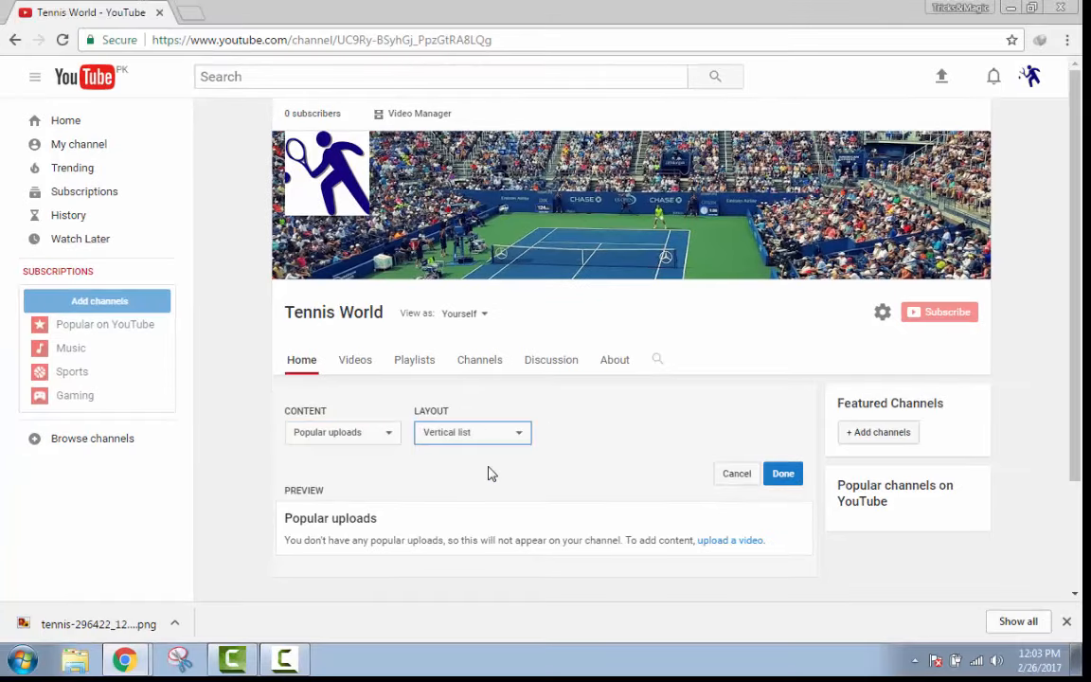
left_click(780, 475)
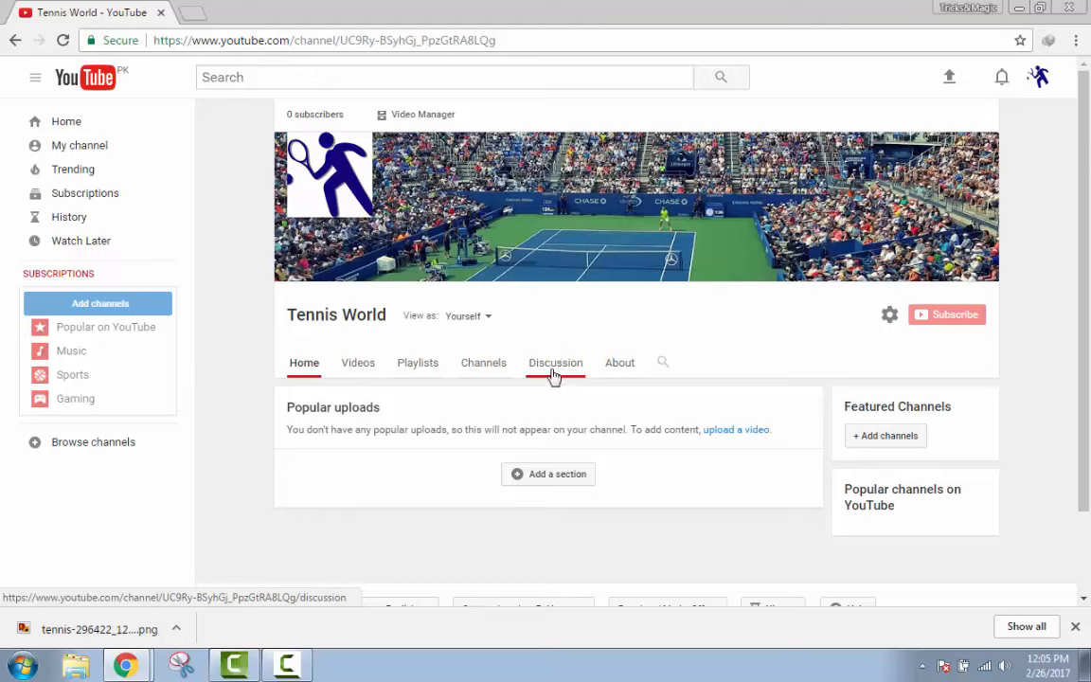
Check the dialog for adding featured channels and close it without adding any.
left_click(621, 367)
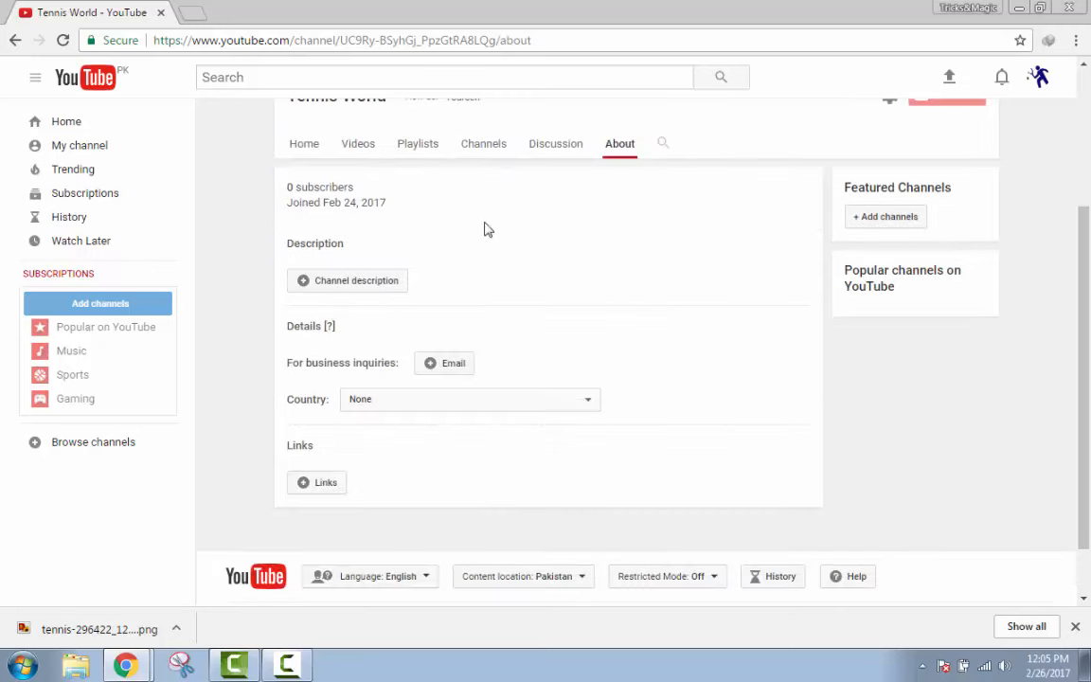
left_click(891, 219)
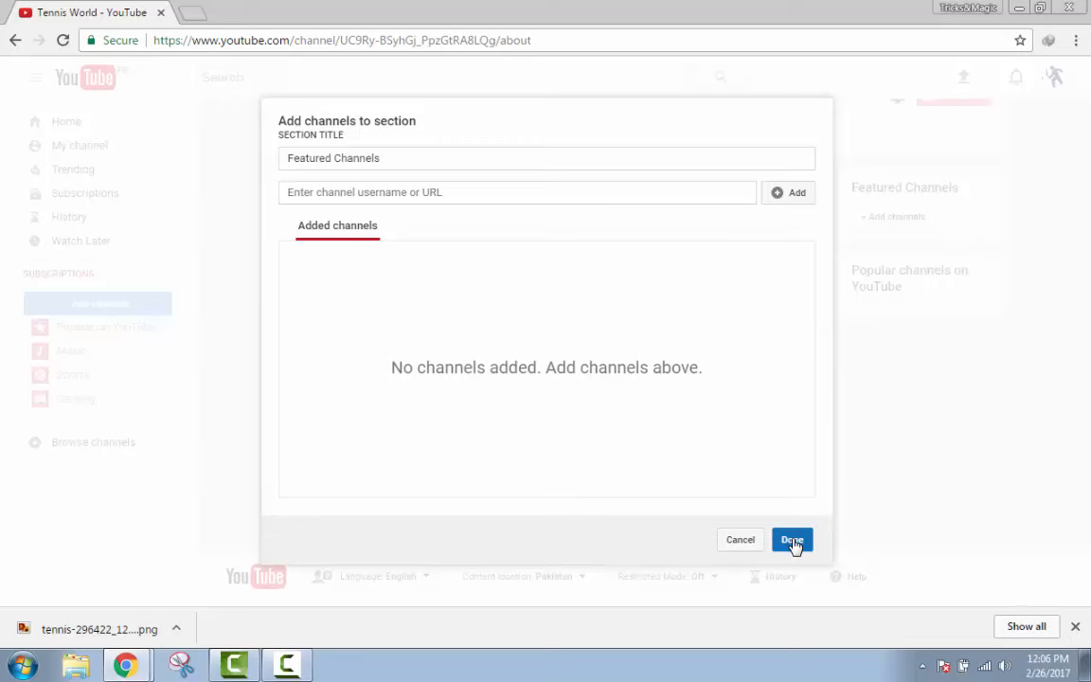
left_click(13, 41)
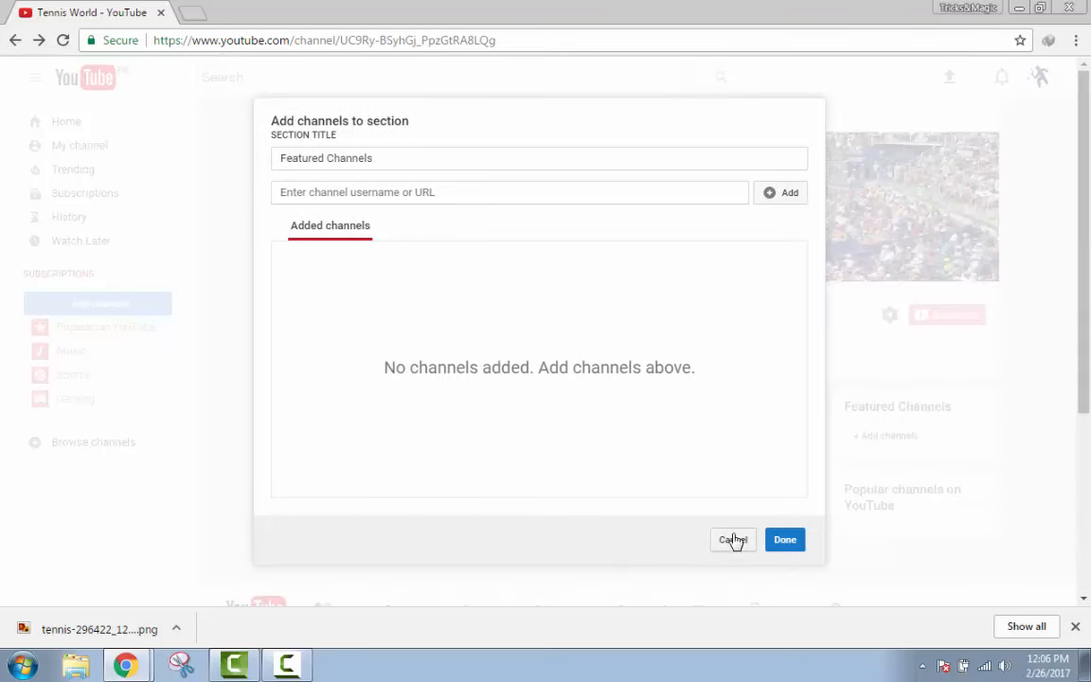
left_click(737, 541)
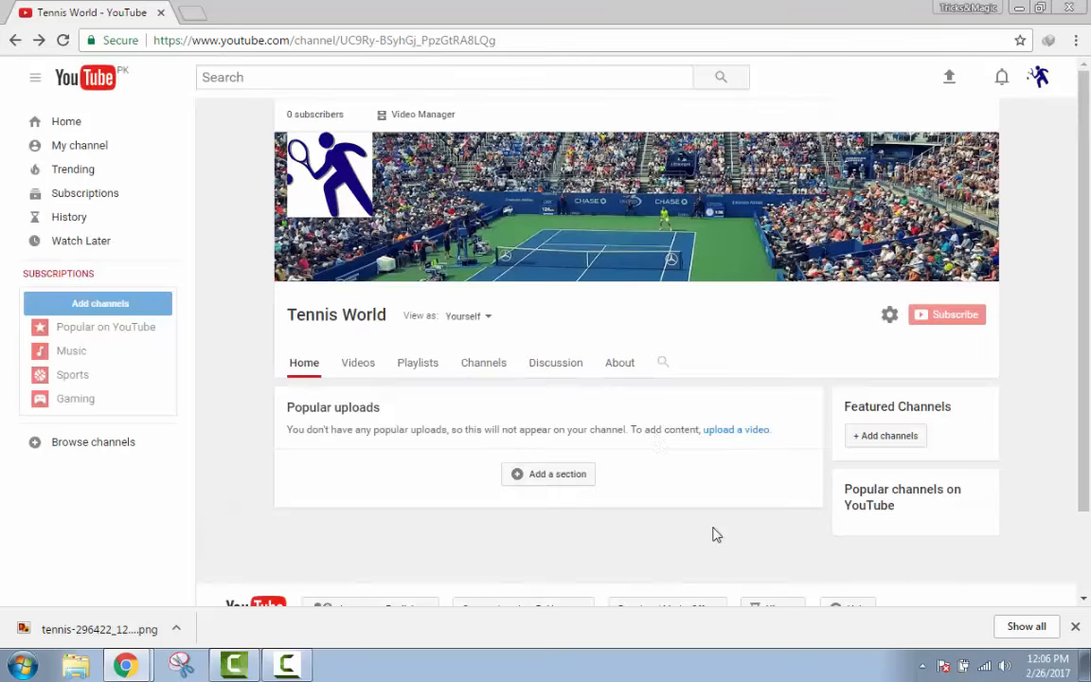
Set the channel description on the About page to "Tennis World is all about tennis fantasy..." and save it.
left_click(616, 368)
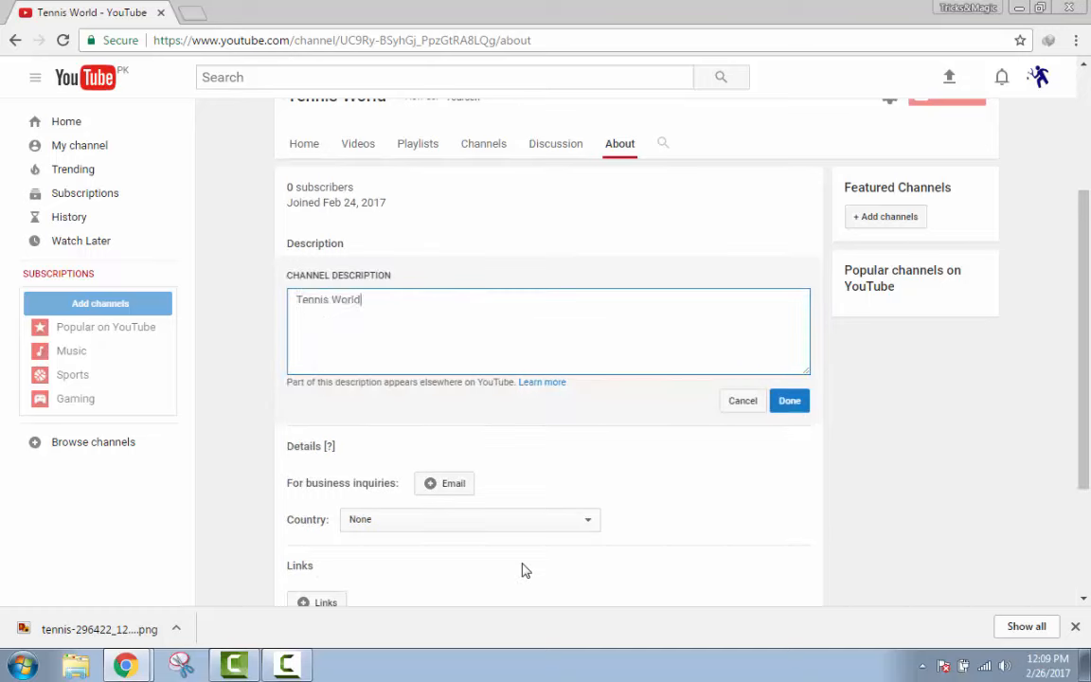
key("BackSpace")
key("BackSpace")
key("BackSpace")
key("BackSpace")
key("BackSpace")
key("BackSpace")
key("BackSpace")
key("BackSpace")
key("BackSpace")
key("BackSpace")
key("BackSpace")
key("BackSpace")
type("nnis w")
key("BackSpace")
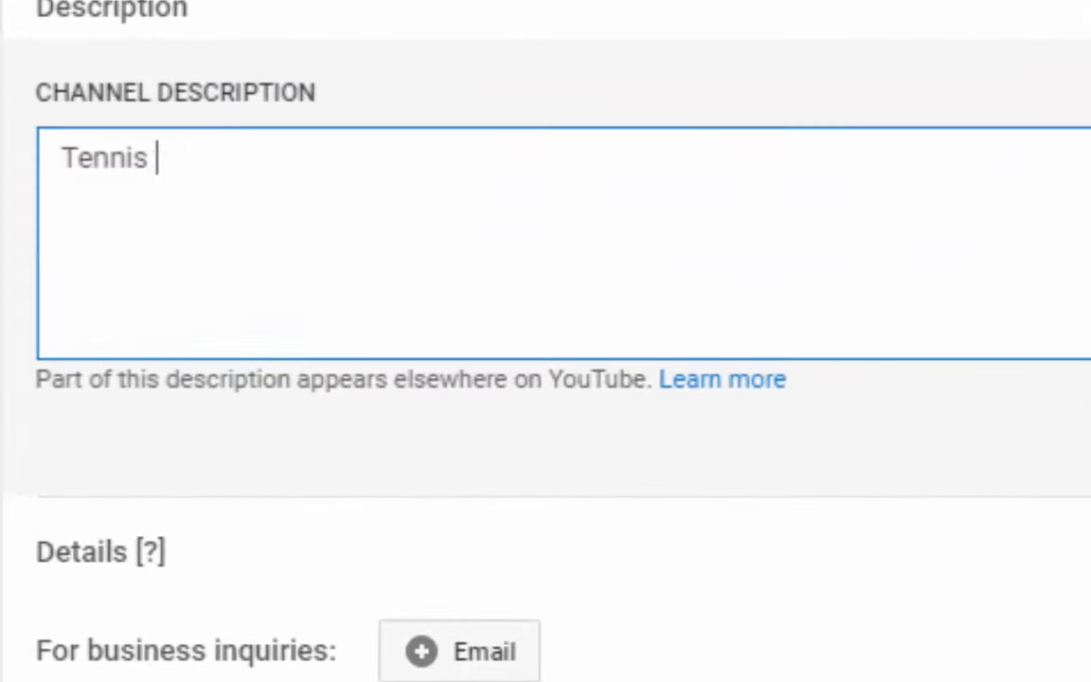
type("W")
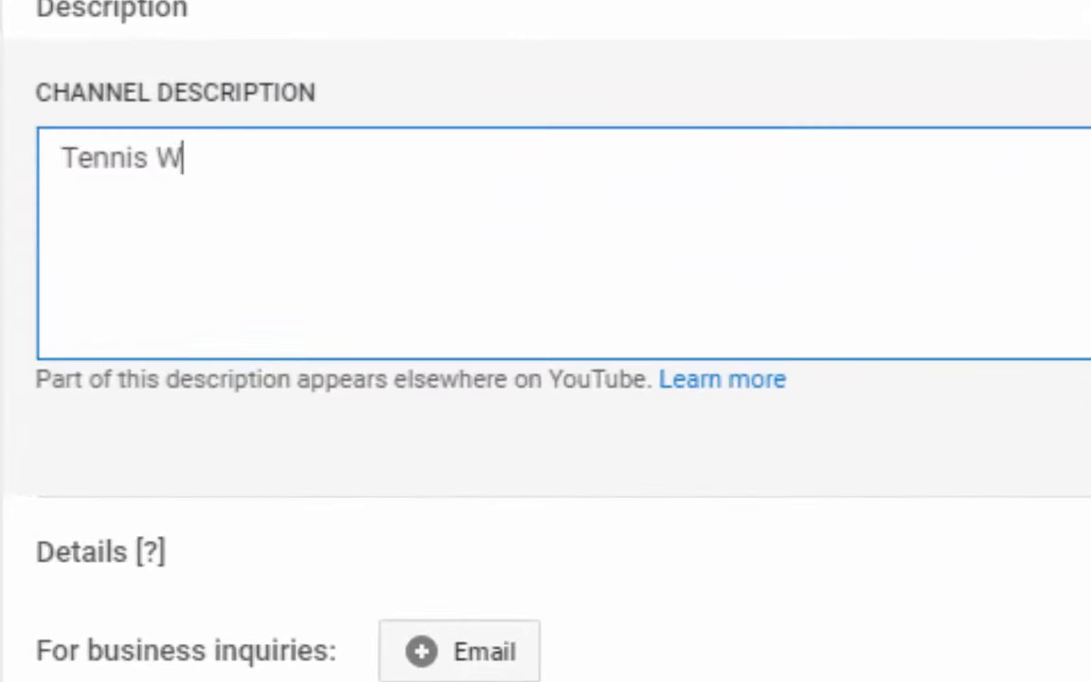
type("orld is a")
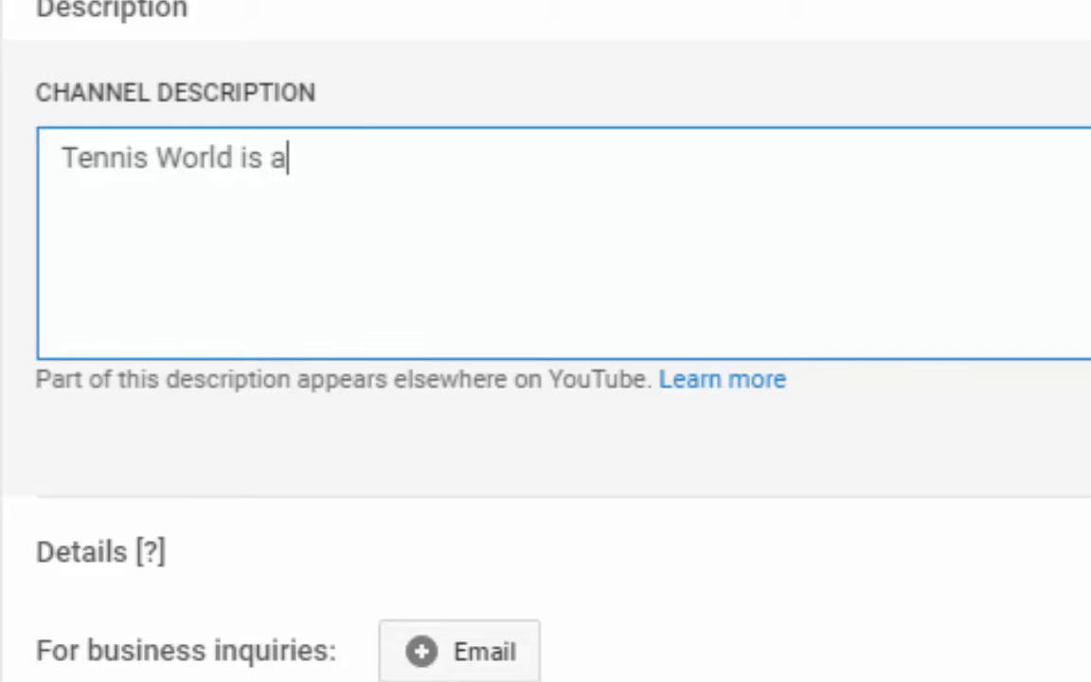
type("ll about tenni")
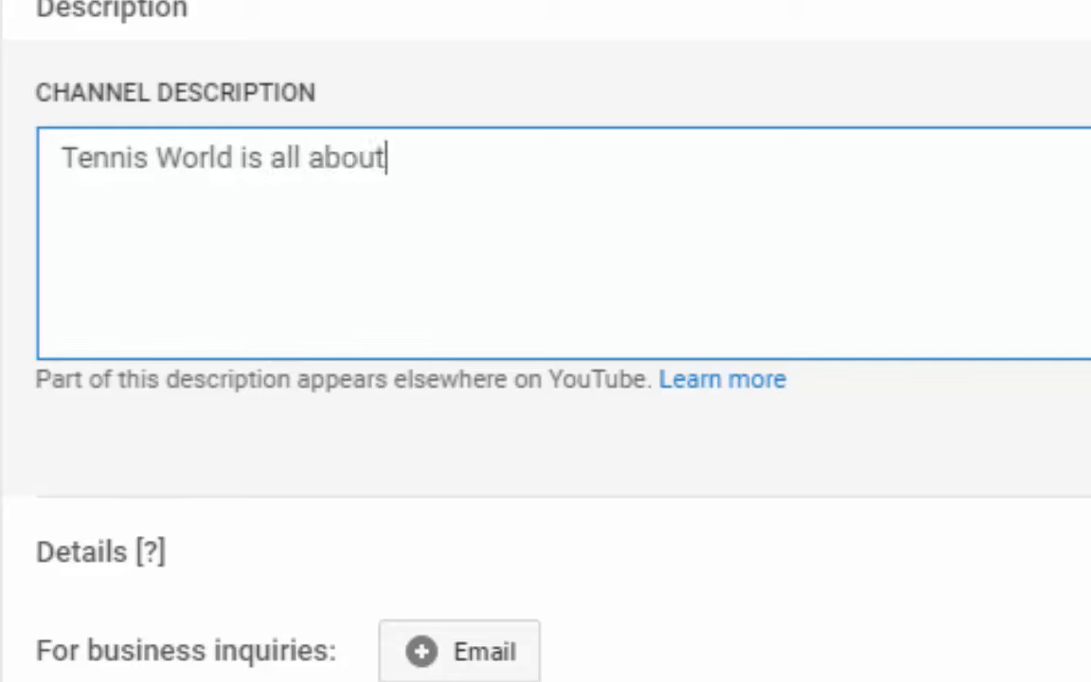
type("s fantasy...")
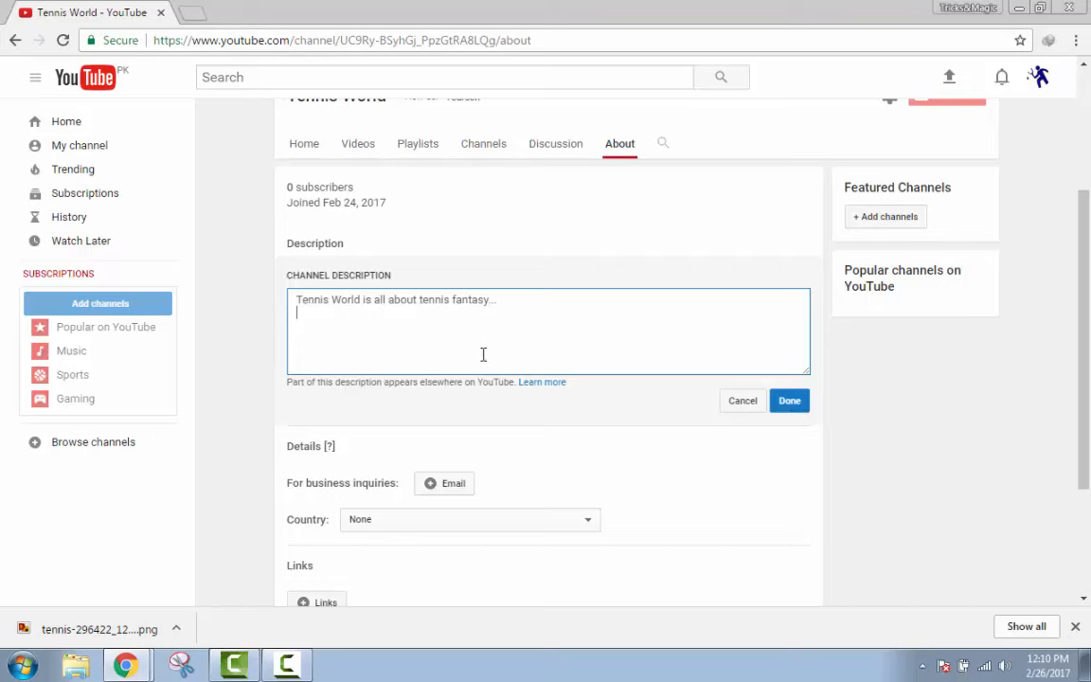
left_click(790, 401)
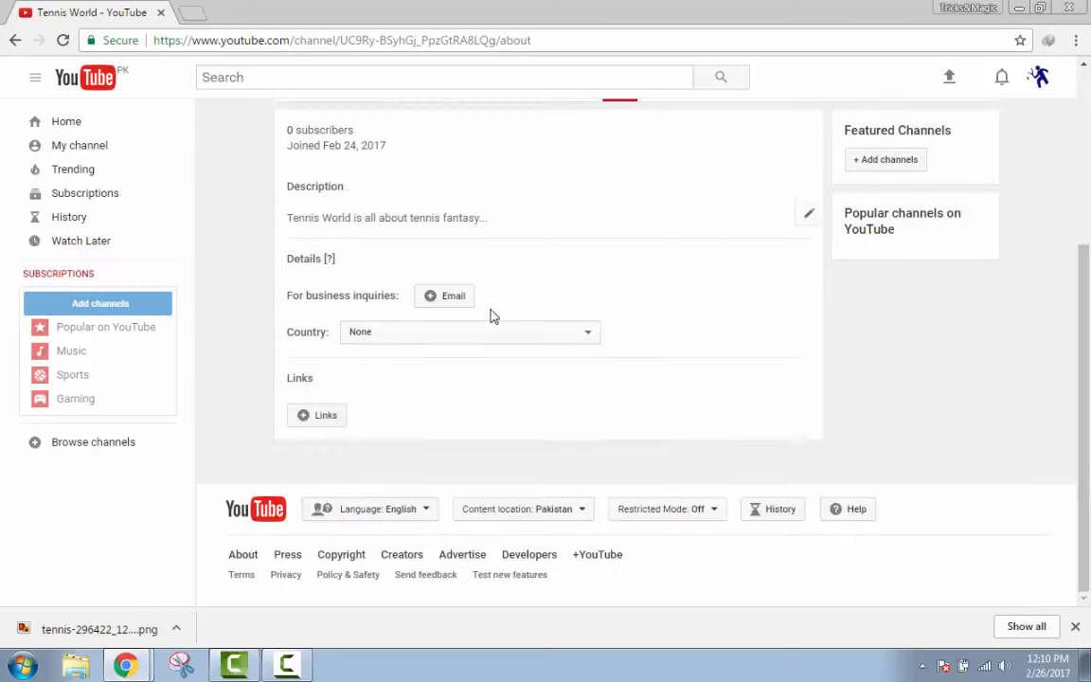
Add the contact's e-mail for business inquiries and set the channel's country to Pakistan.
left_click(431, 298)
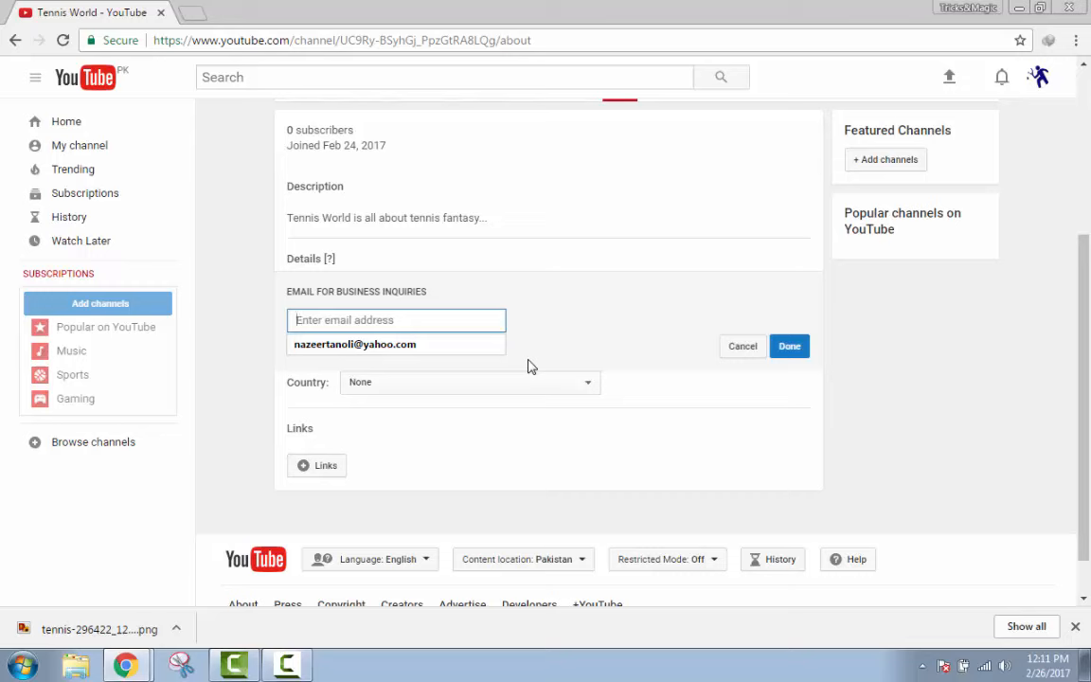
left_click(414, 345)
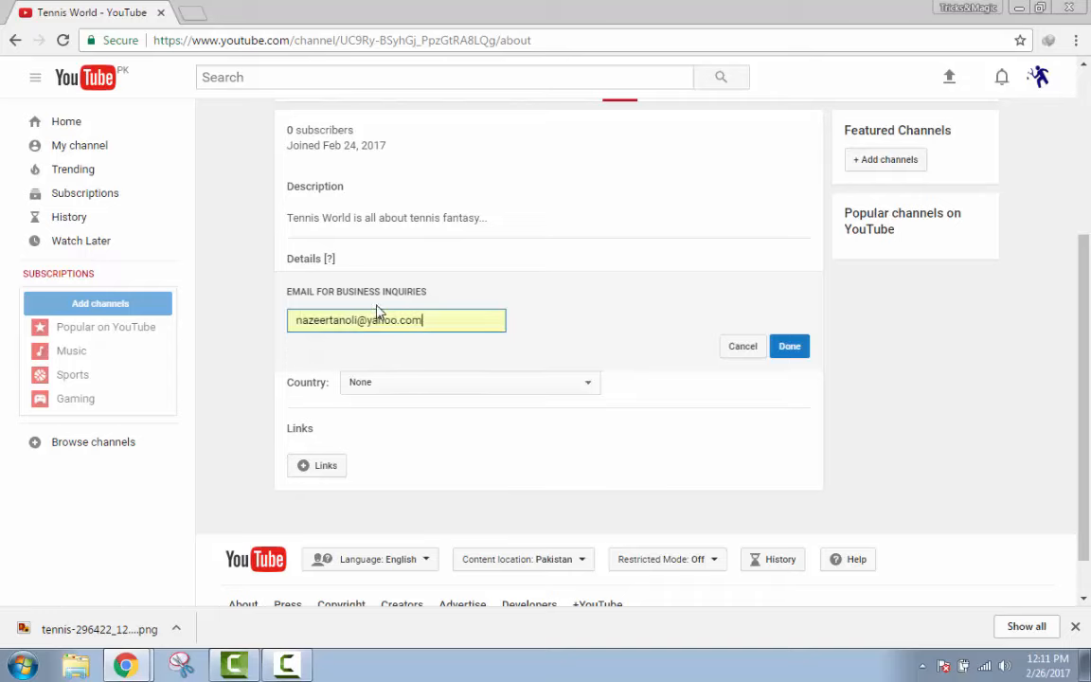
left_click(796, 349)
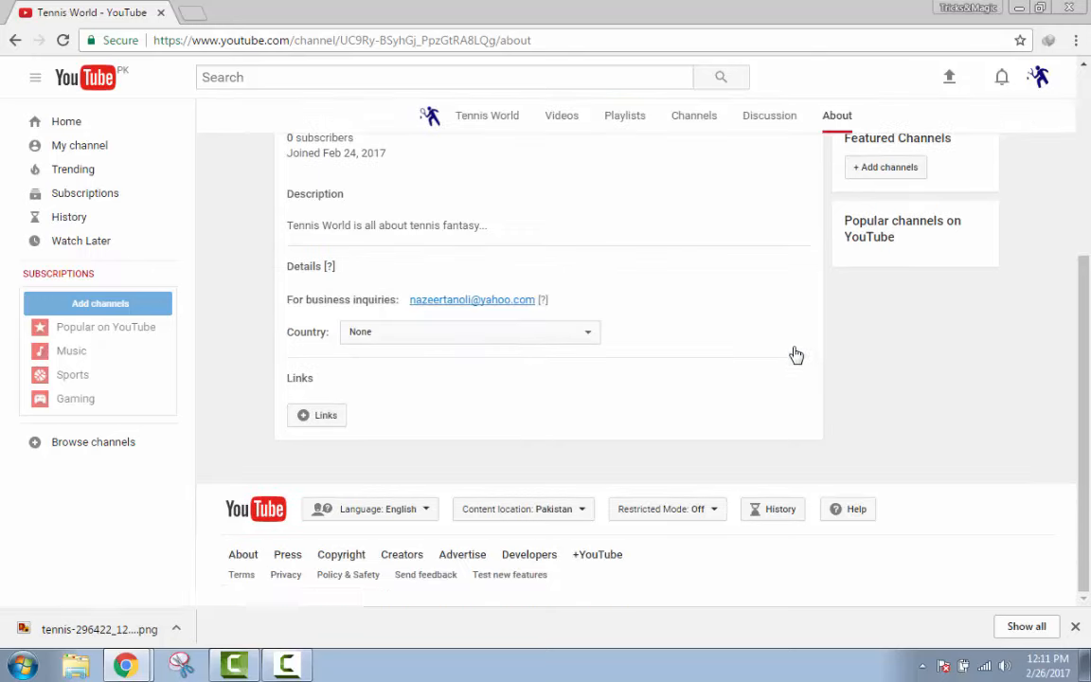
left_click(587, 333)
left_click(450, 620)
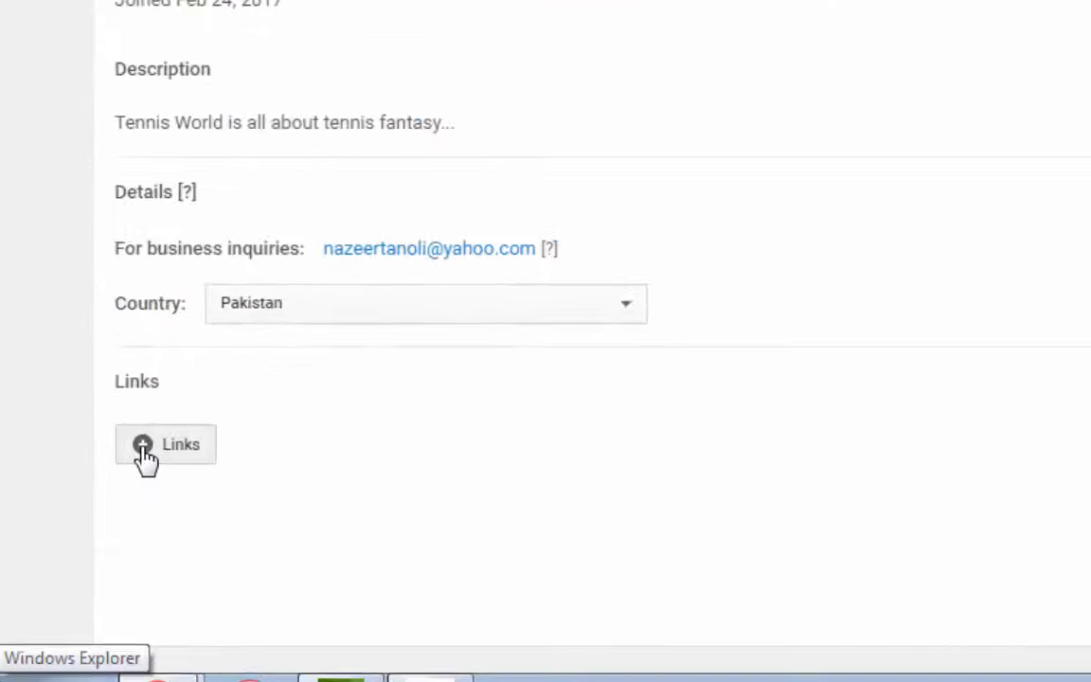
left_click(143, 450)
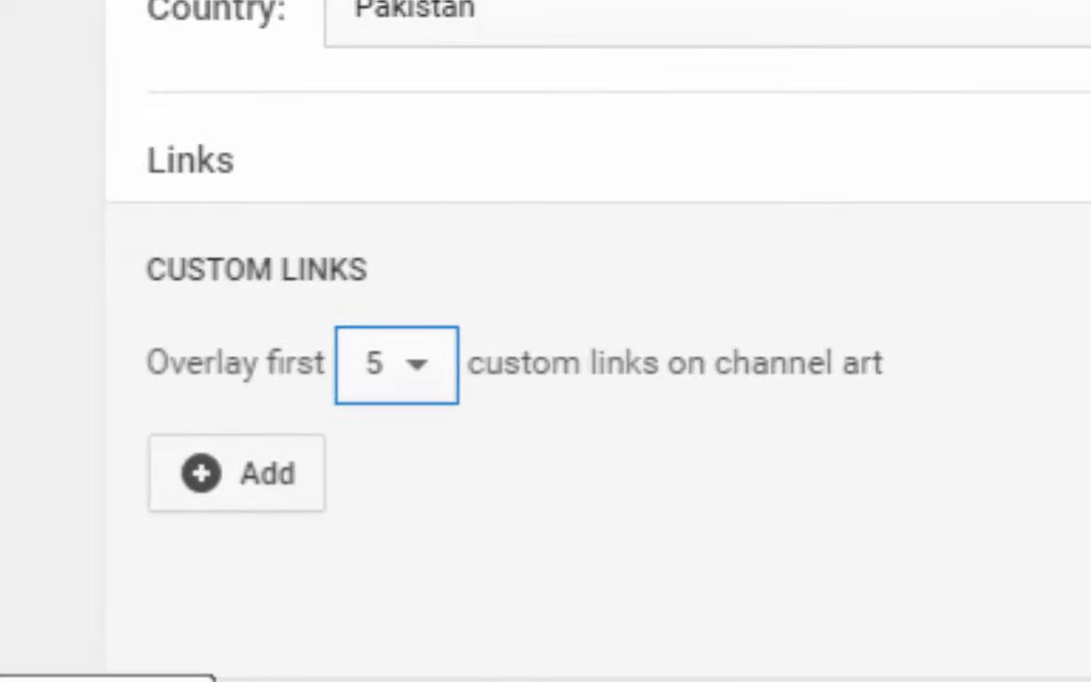
scroll(546, 341, "down", 5)
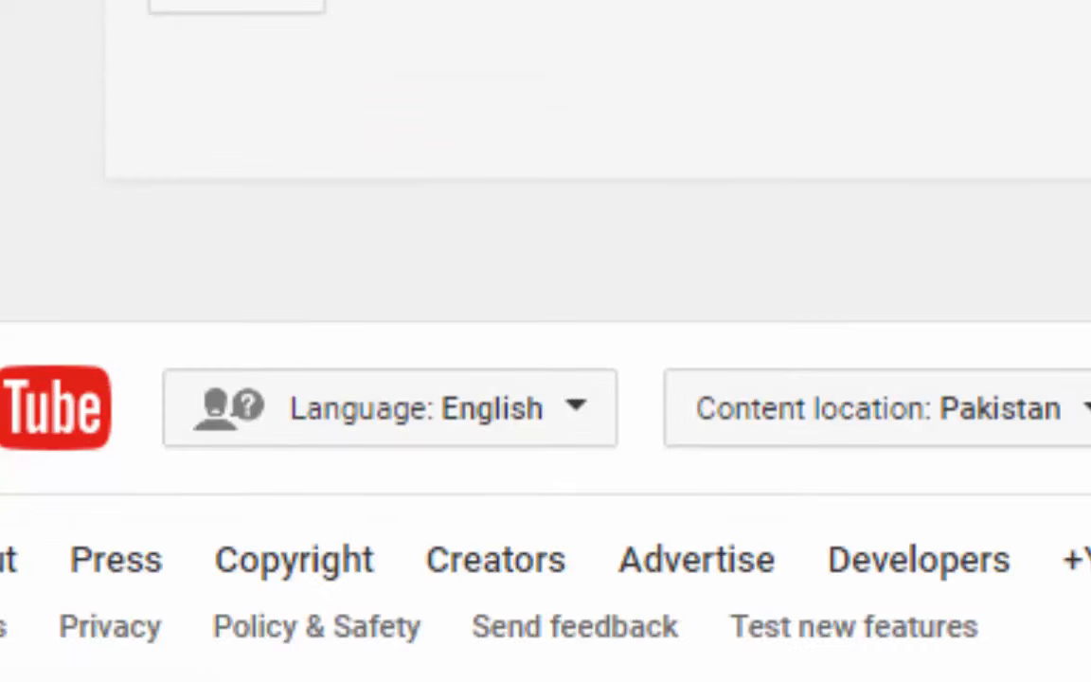
scroll(545, 341, "up", 5)
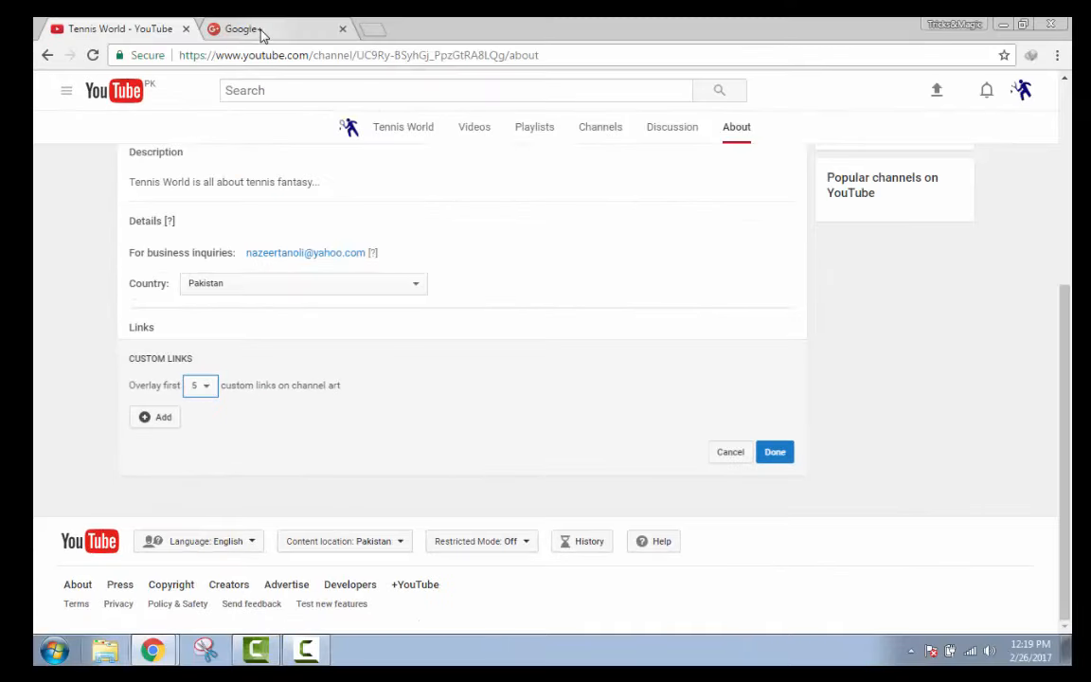
left_click(249, 30)
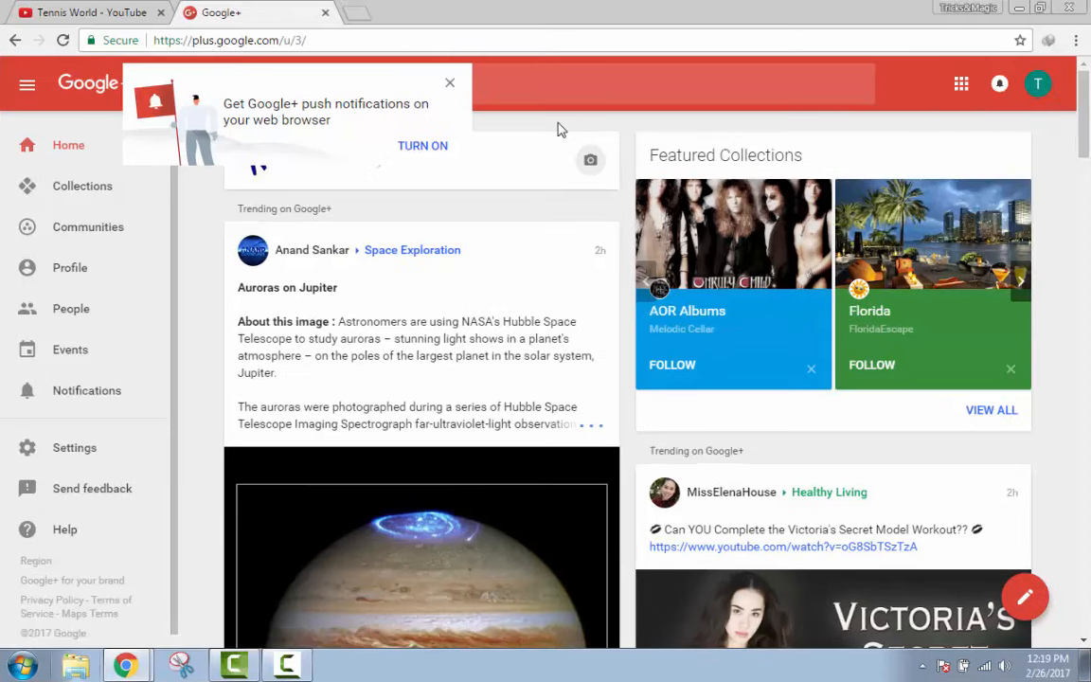
left_click_drag(321, 40, 147, 40)
key("ctrl+c")
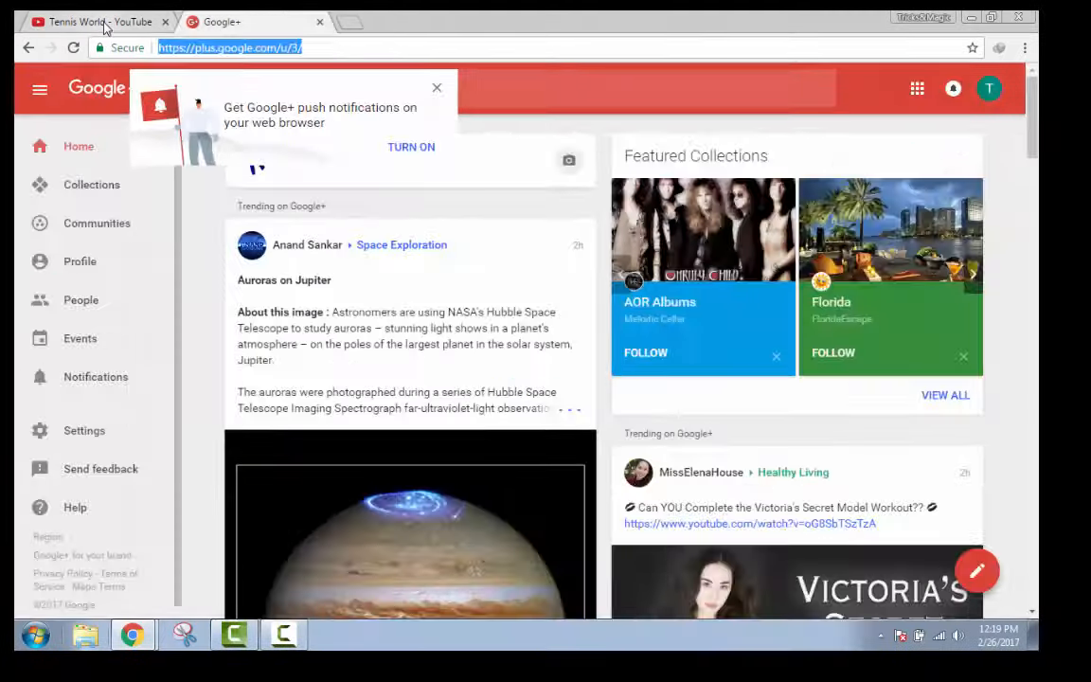
left_click(57, 36)
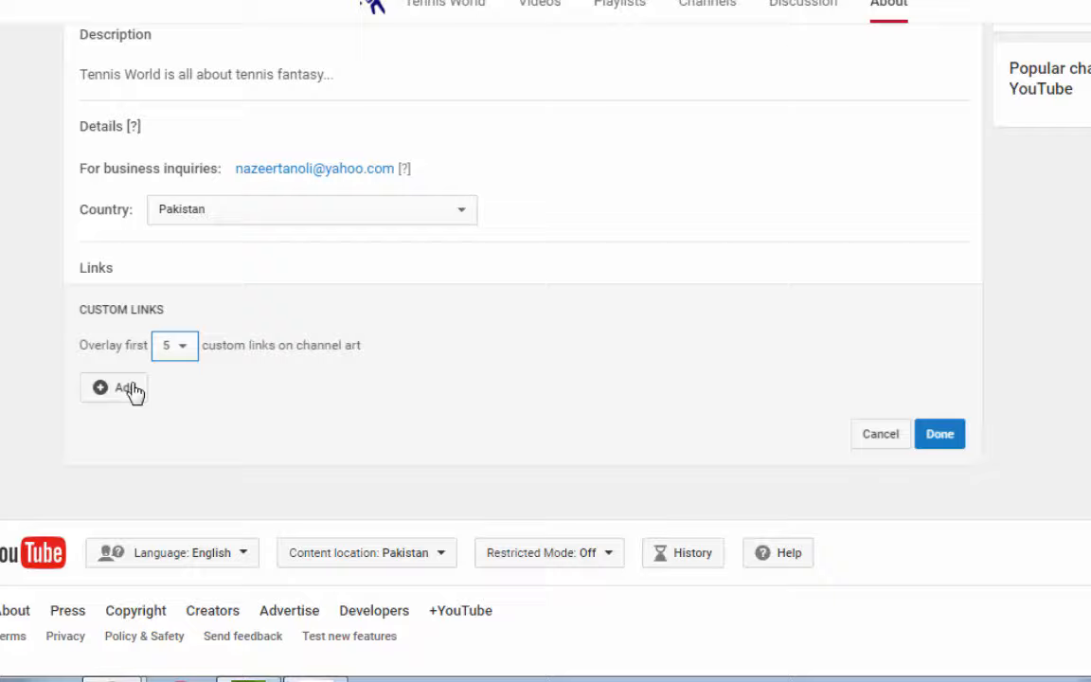
left_click(124, 388)
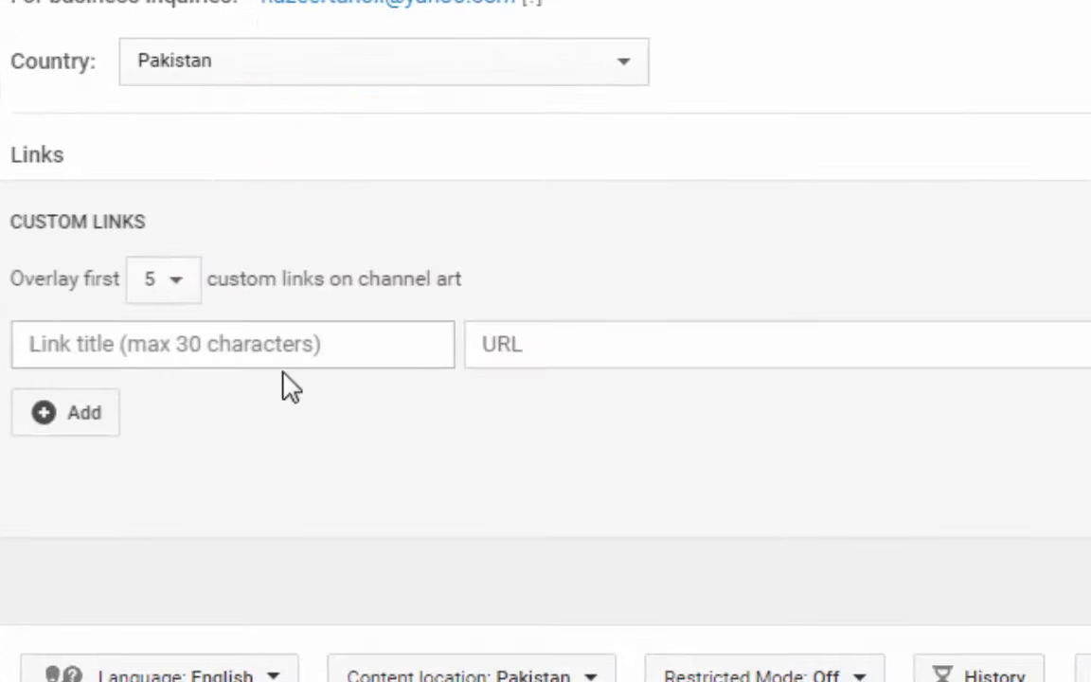
left_click(560, 355)
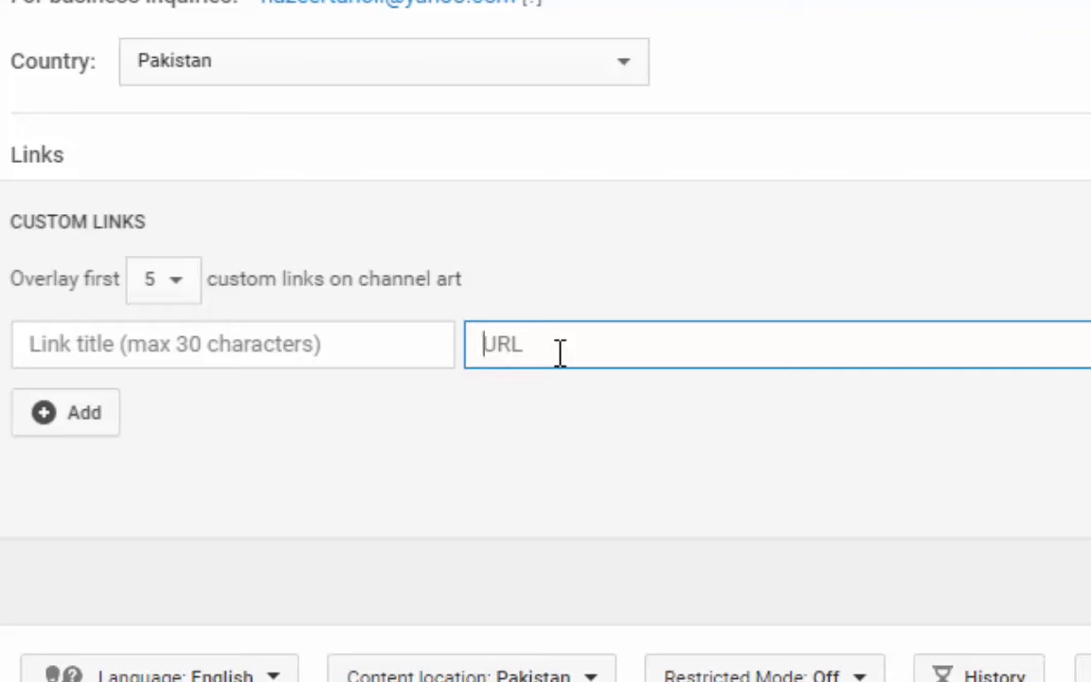
key("ctrl+v")
left_click(333, 326)
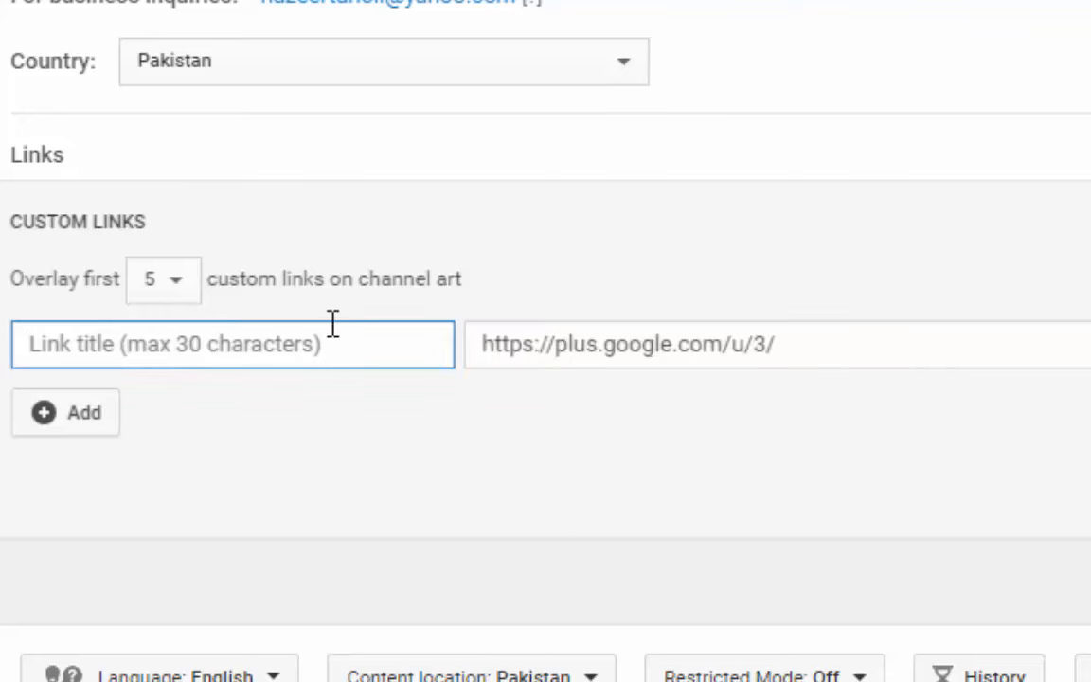
type("Google+")
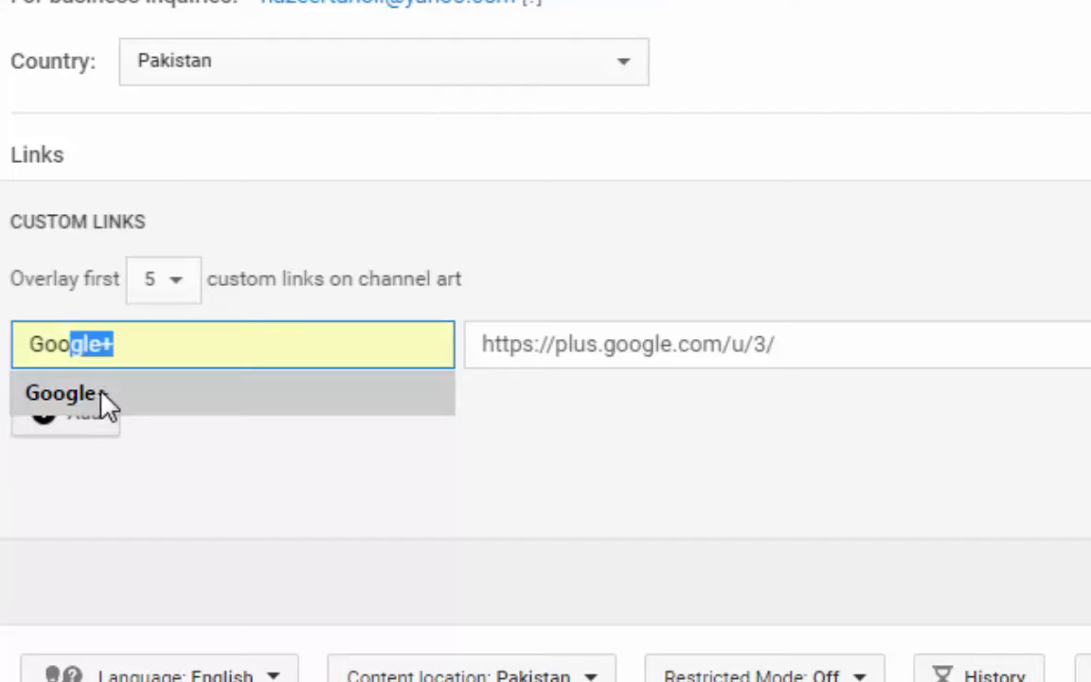
left_click(101, 394)
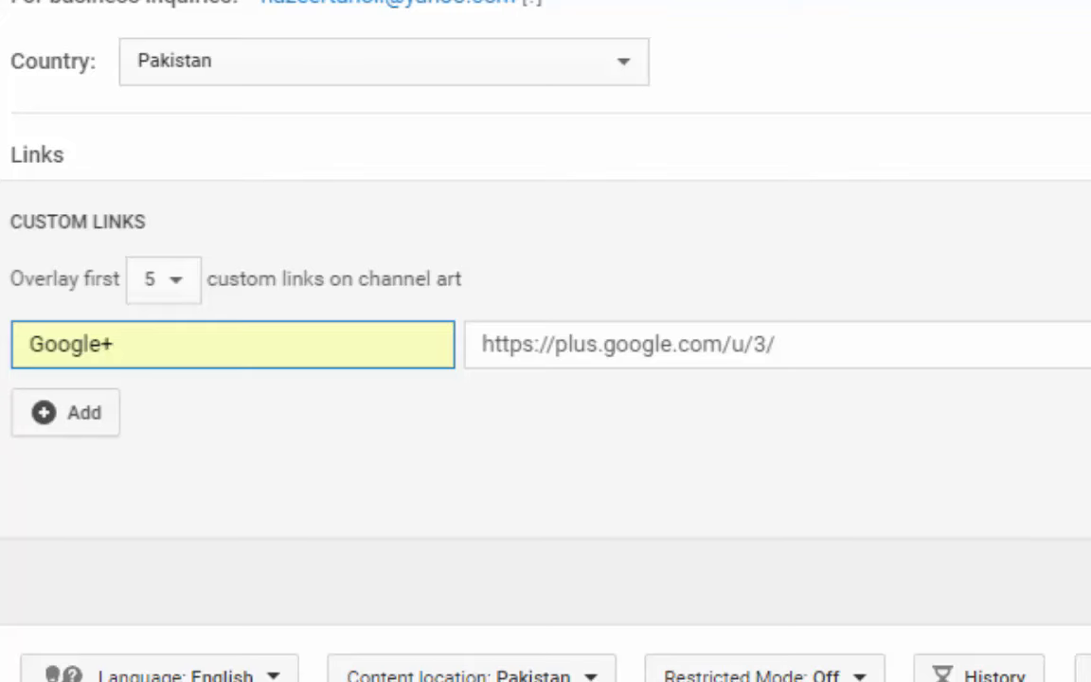
Add a second custom link and title it "Facebook".
left_click(54, 416)
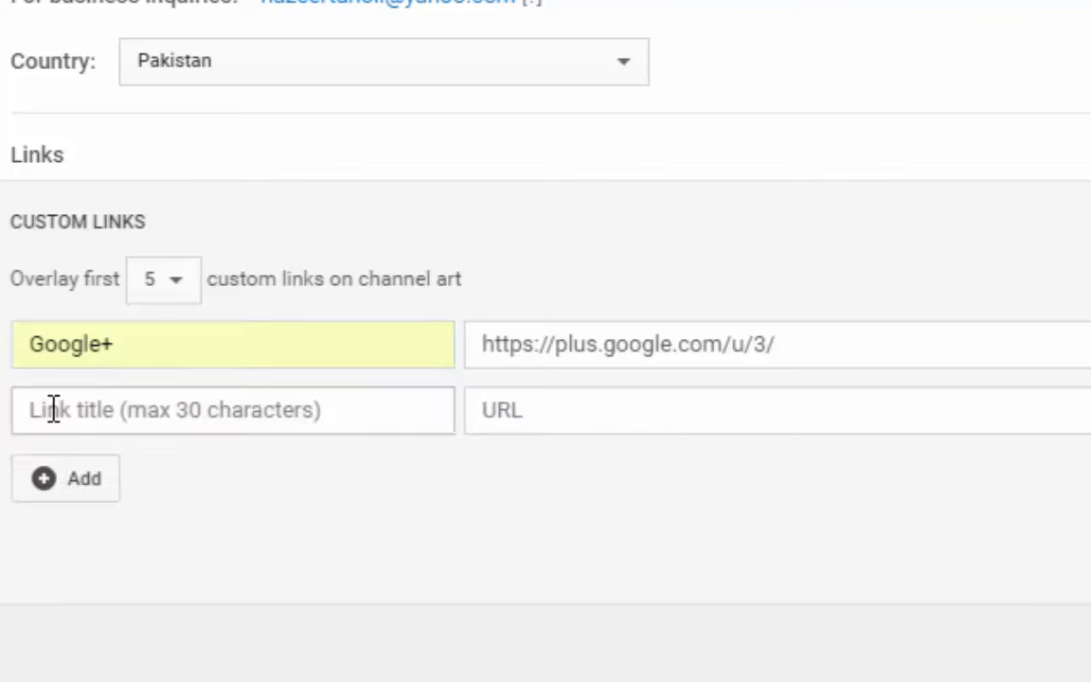
left_click(179, 414)
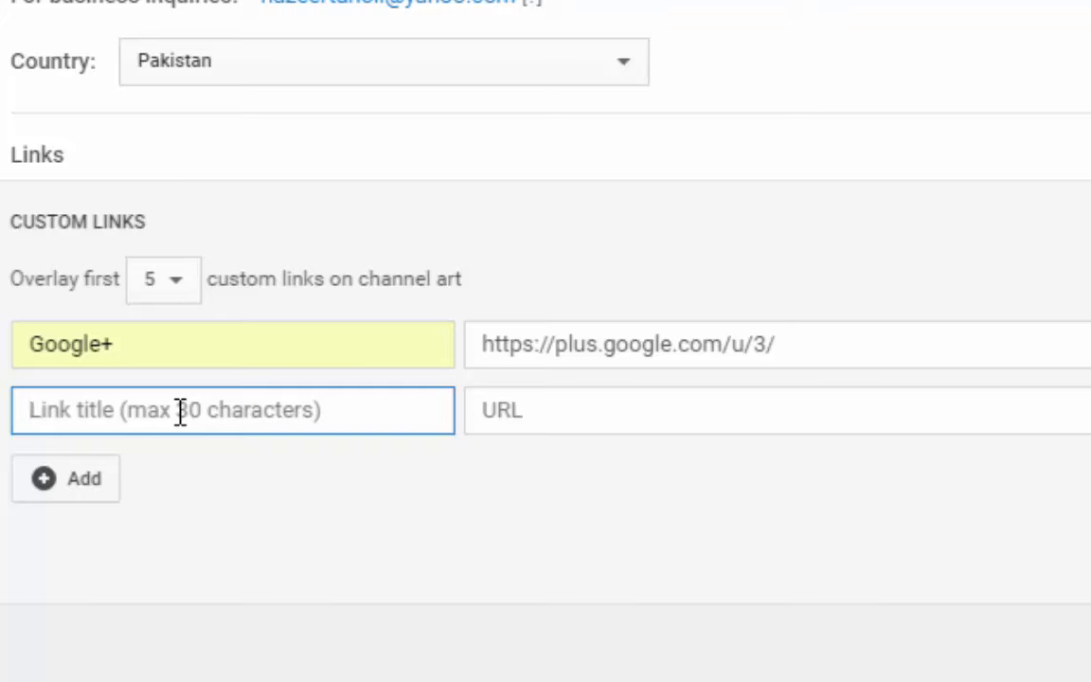
type("Faceb")
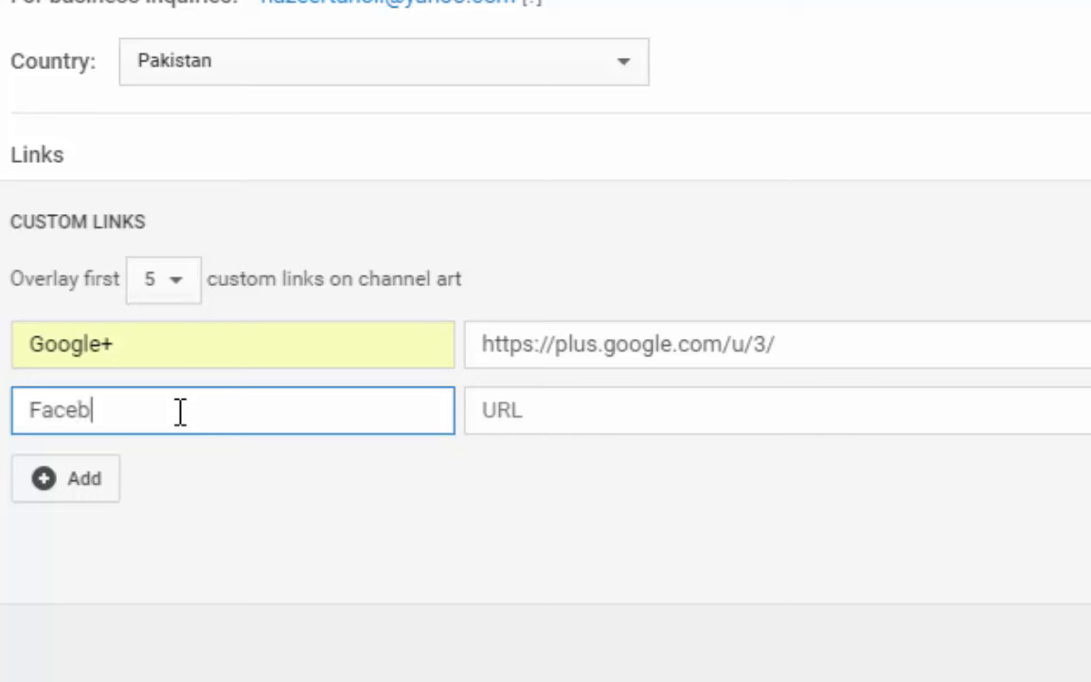
type("ook")
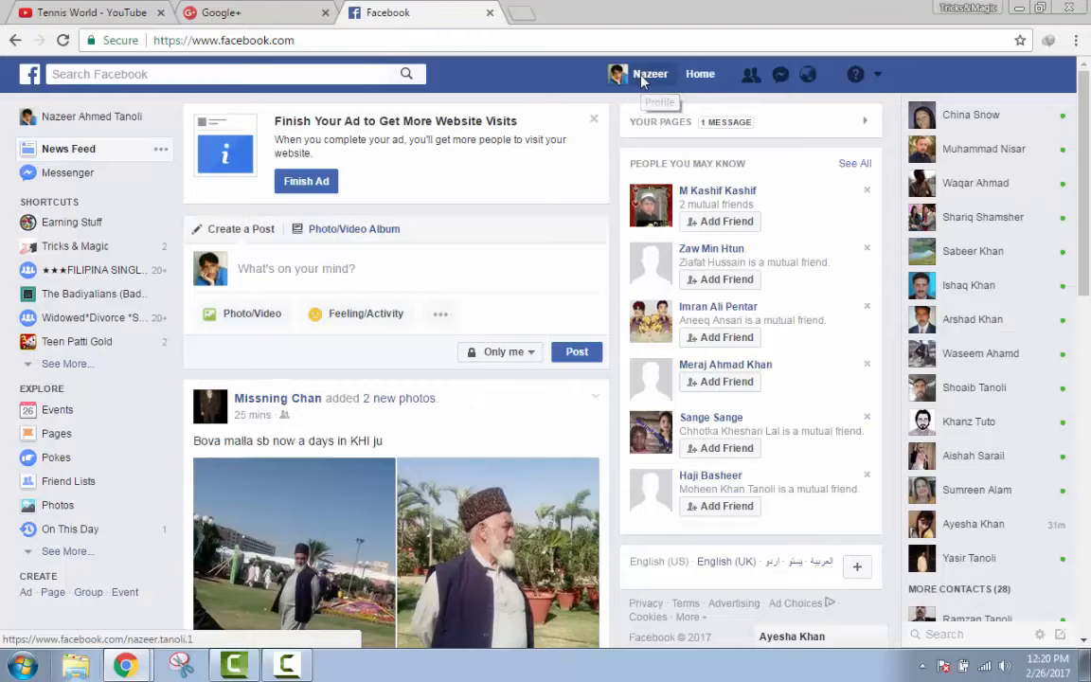
Open the account owner's own Facebook profile and copy its web address.
left_click(635, 76)
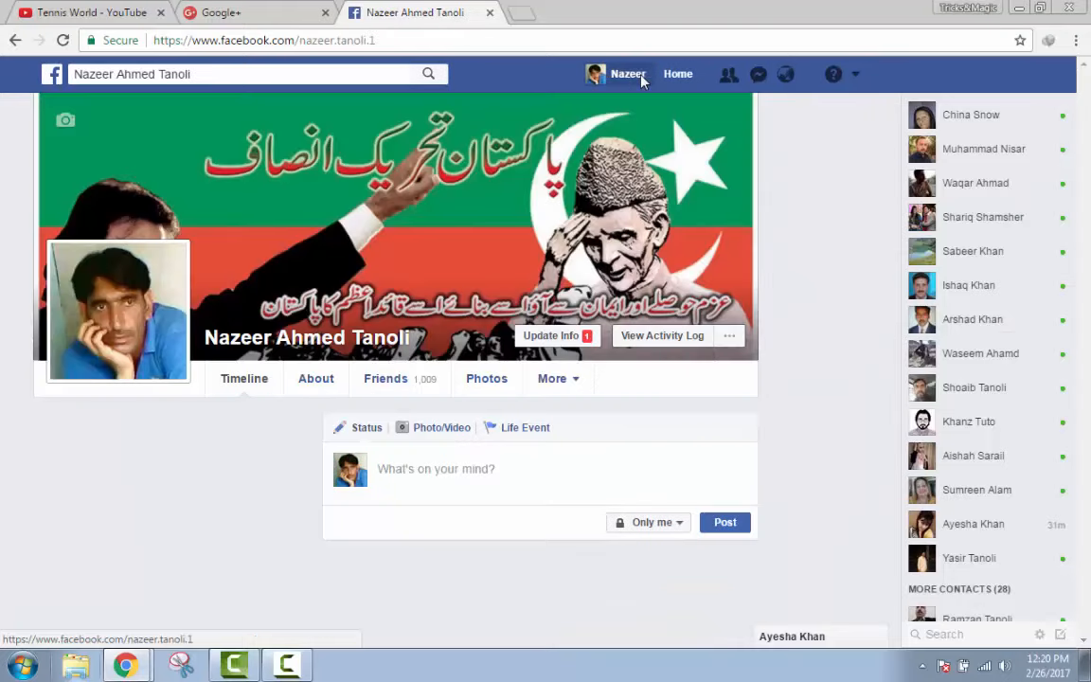
left_click_drag(380, 40, 153, 39)
key("ctrl+c")
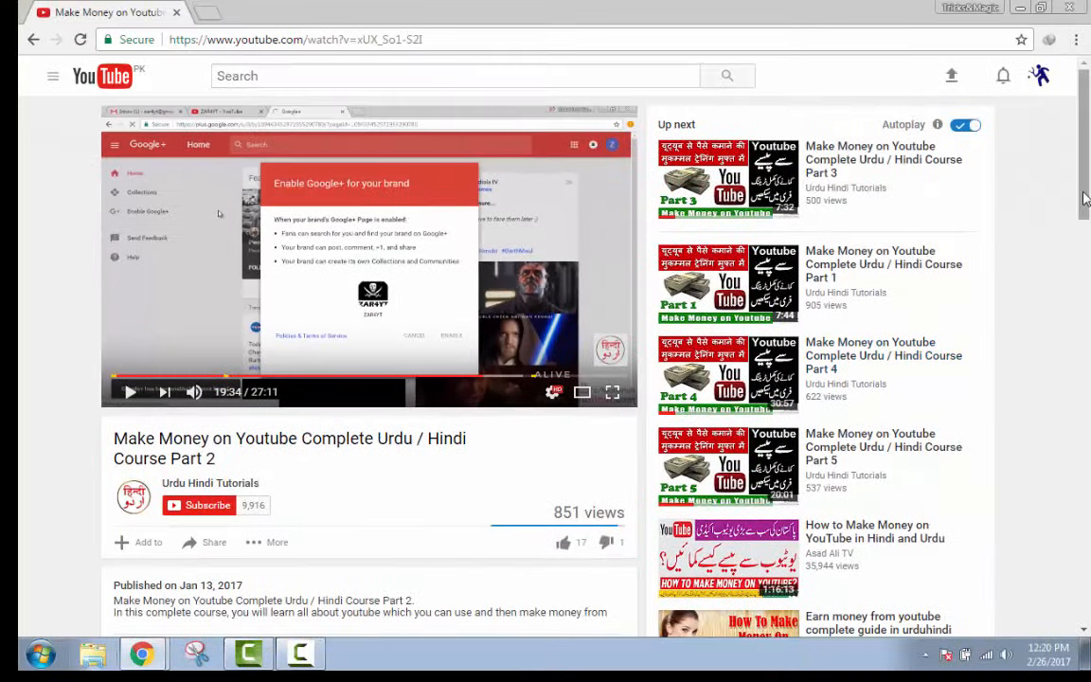
scroll(219, 215, "down", 2)
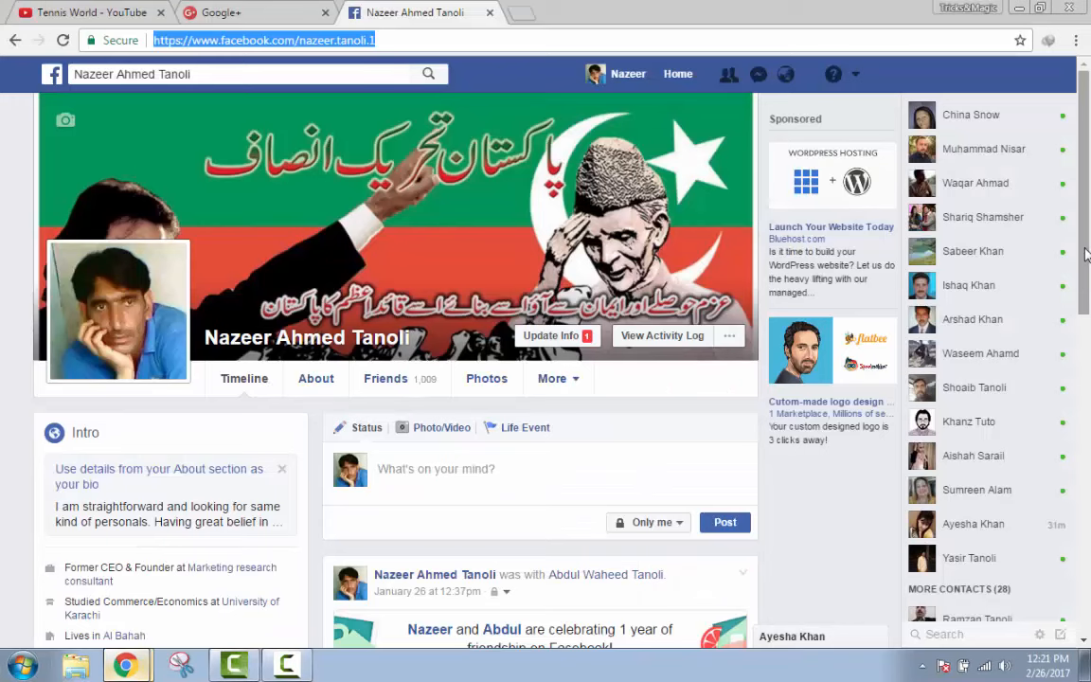
Paste the copied profile address as the Facebook link's URL on the channel's About page and save the custom links.
left_click(75, 12)
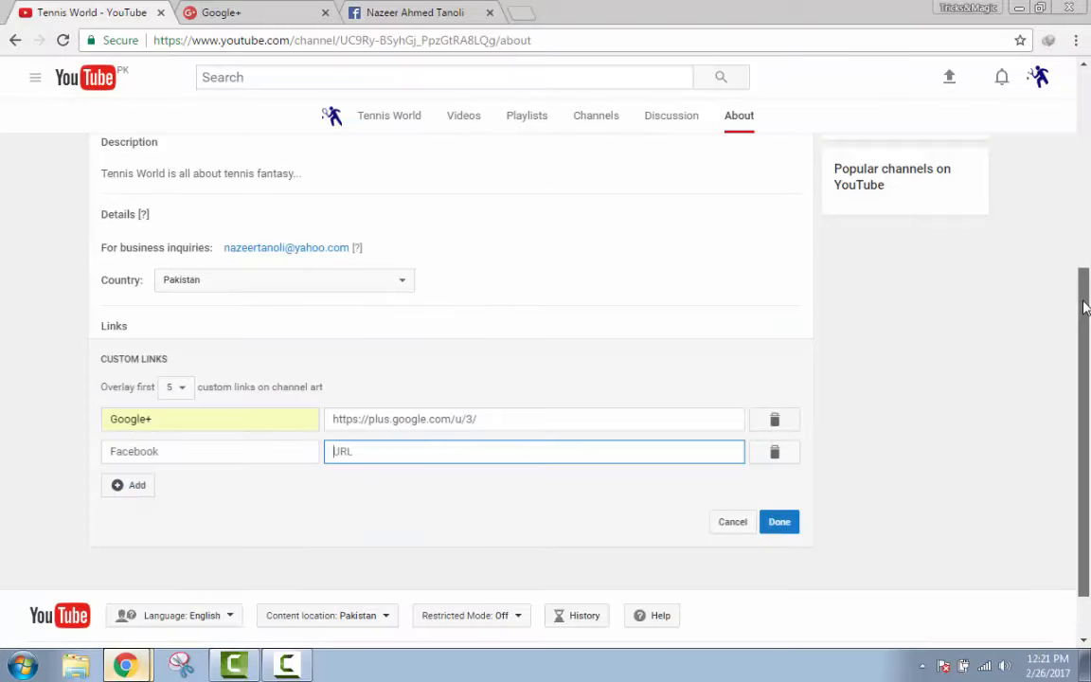
scroll(1080, 313, "down", 1)
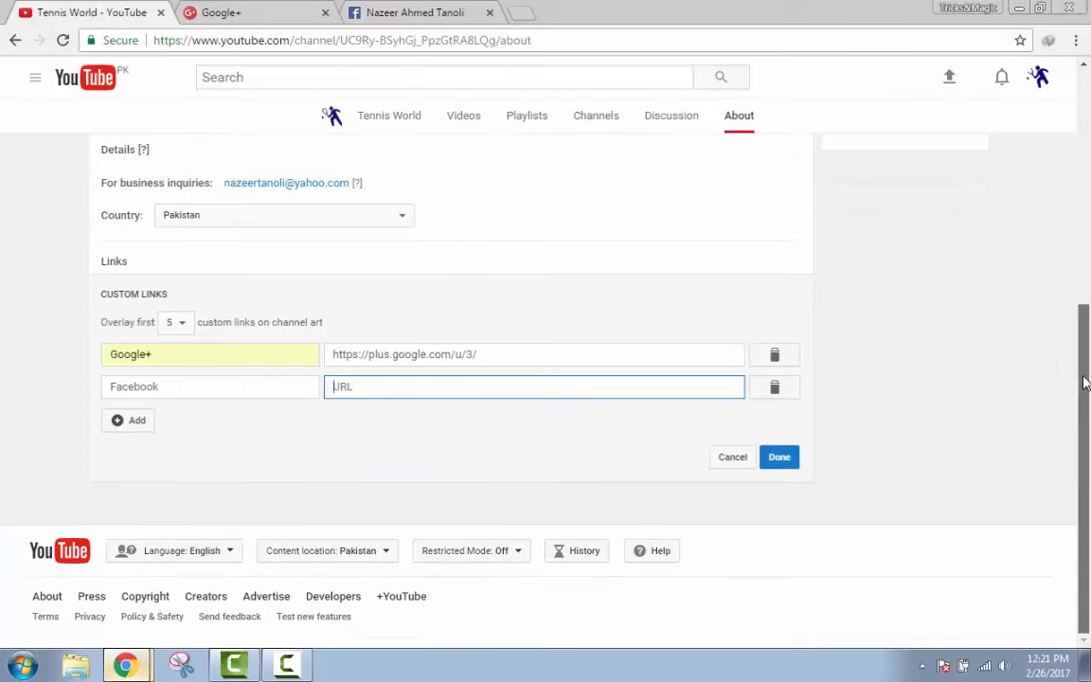
left_click(416, 383)
key("ctrl+v")
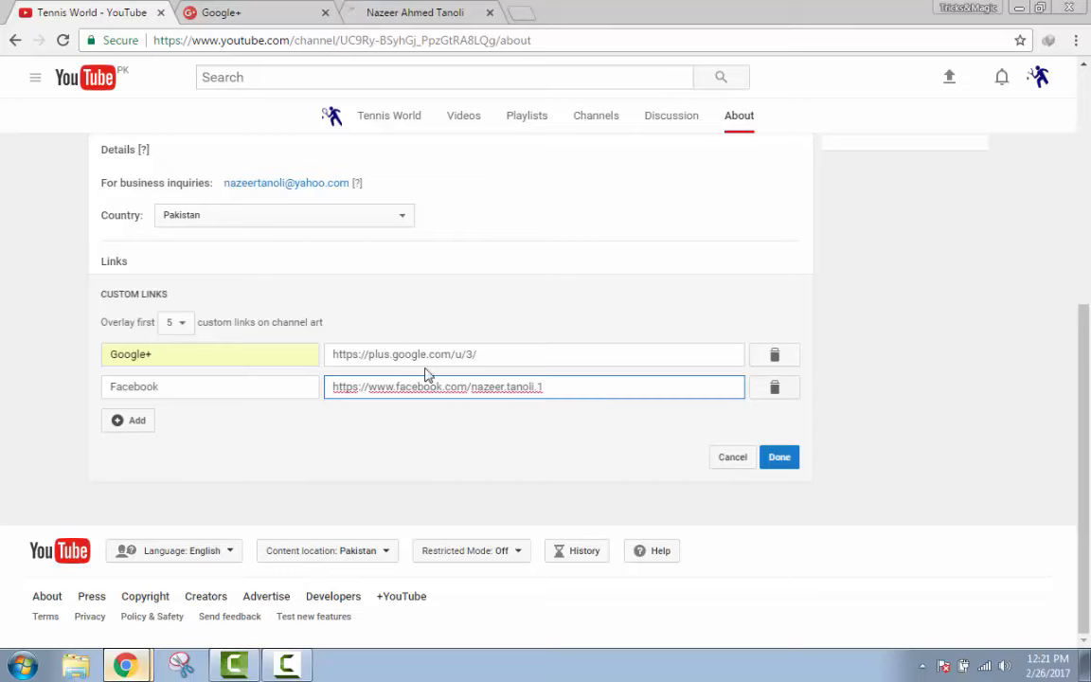
left_click(777, 458)
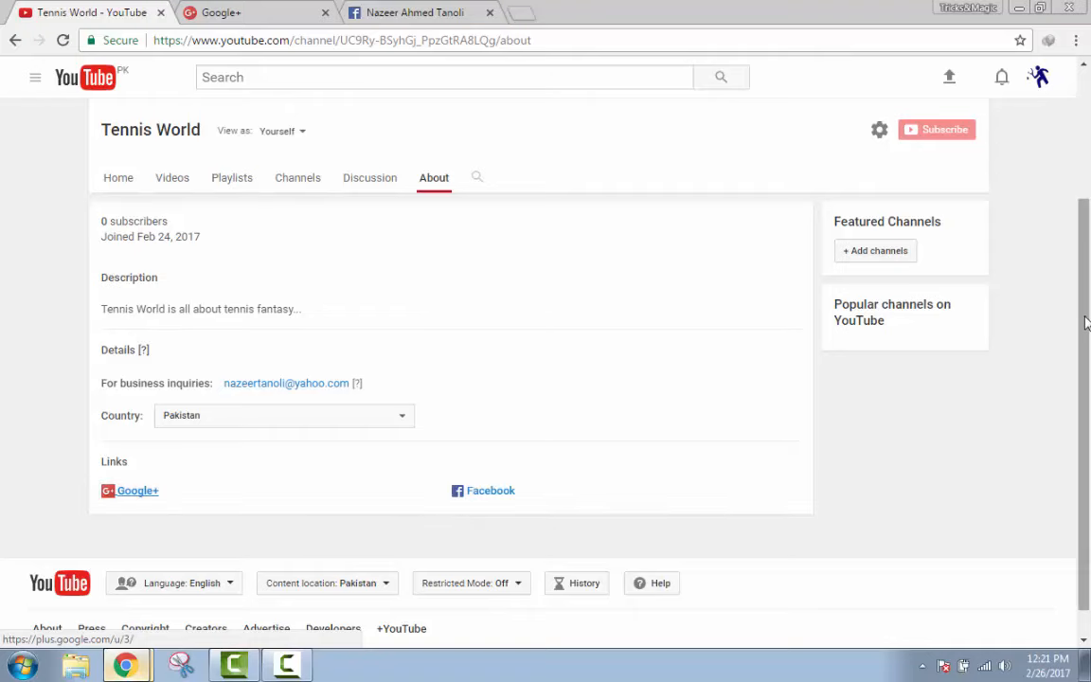
scroll(1087, 323, "up", 2)
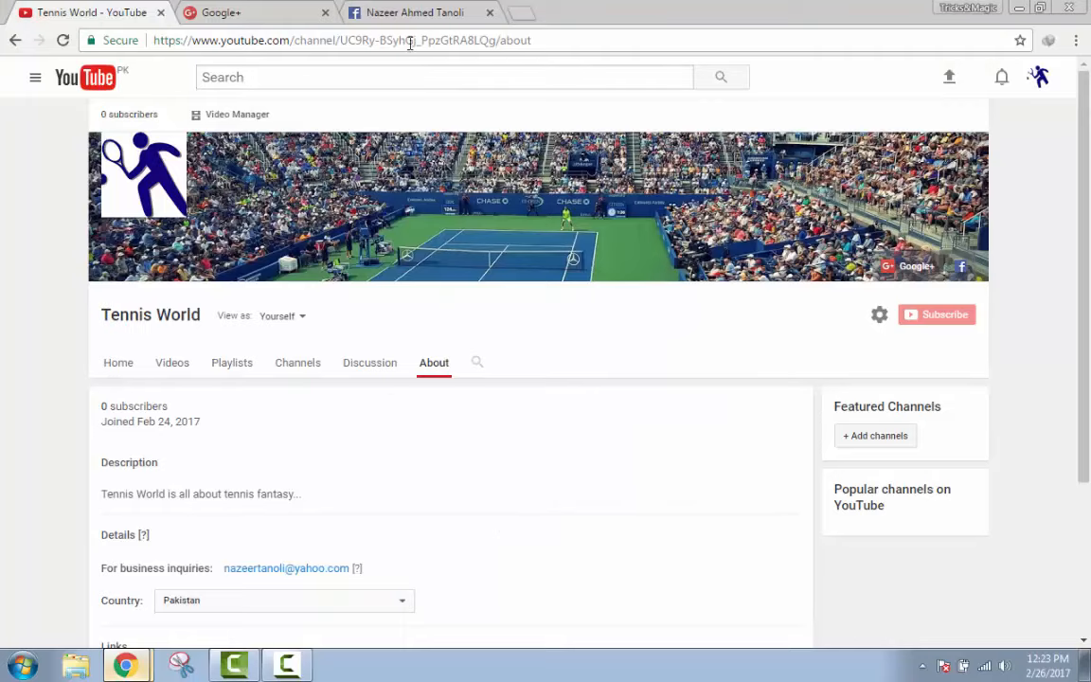
Switch to Facebook, open its page creation form and look through the available page types.
left_click(422, 19)
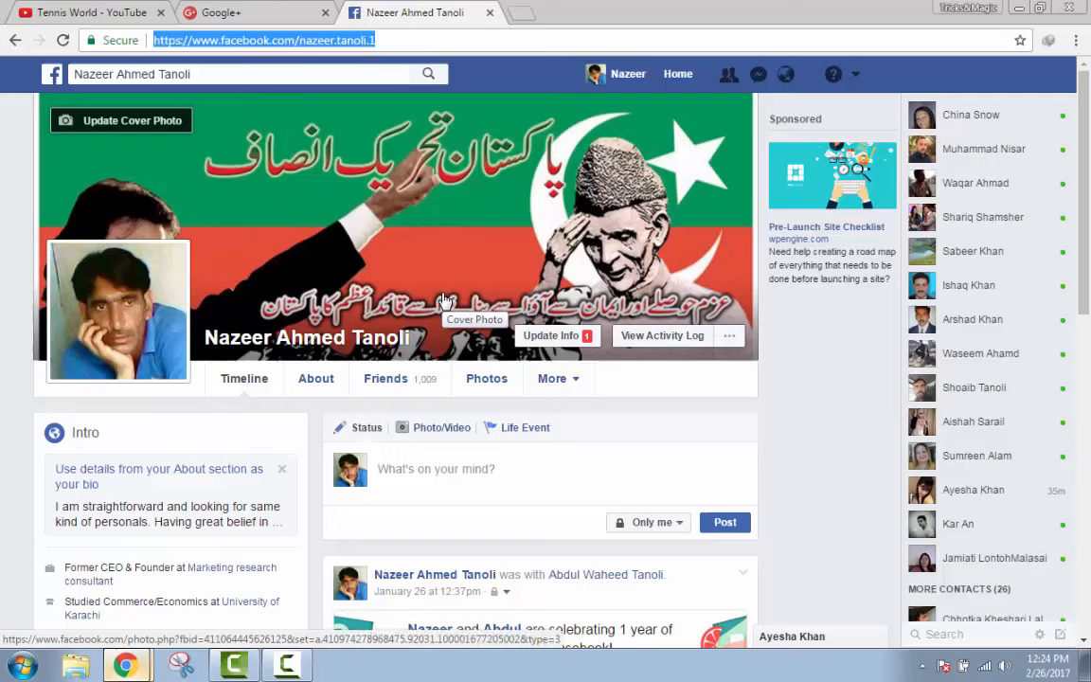
left_click(627, 76)
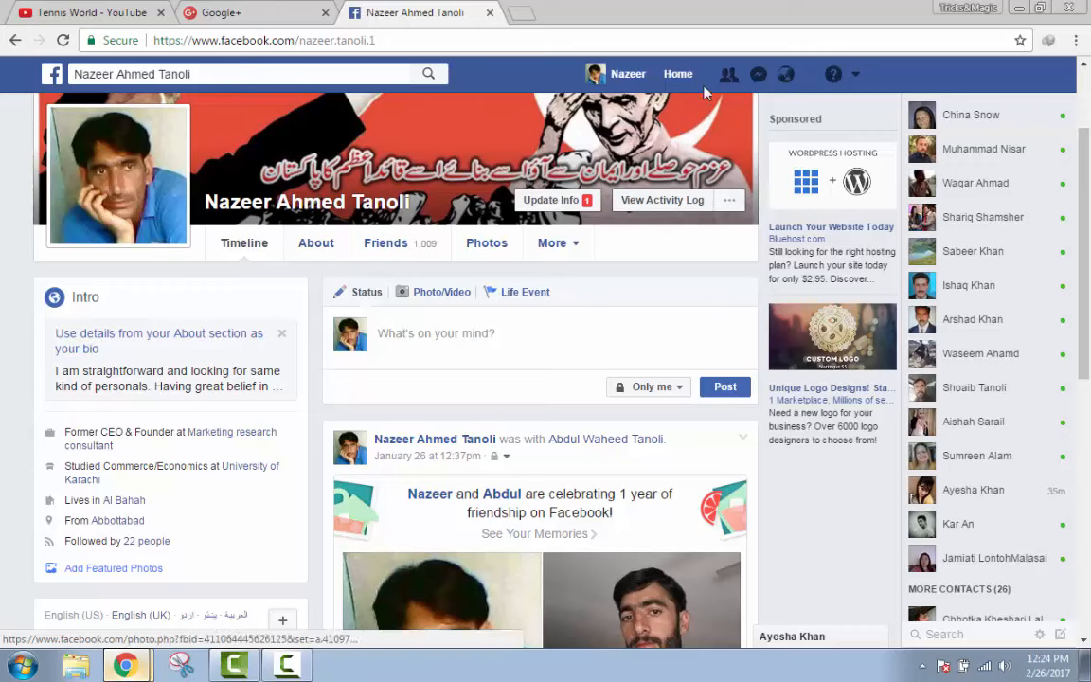
left_click(855, 79)
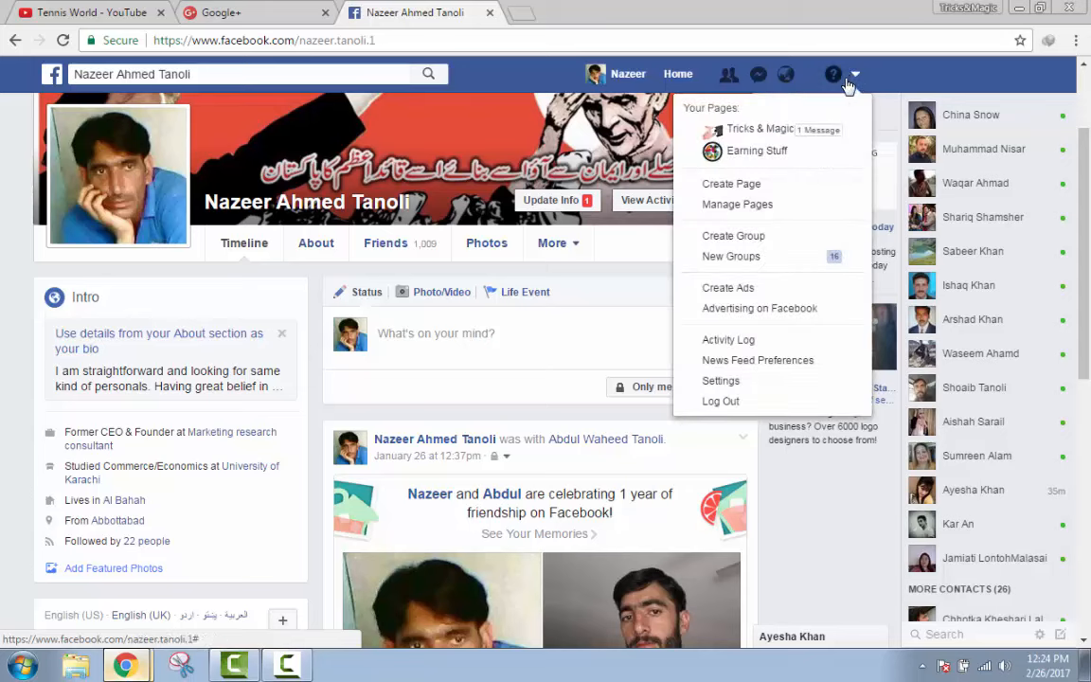
left_click(821, 199)
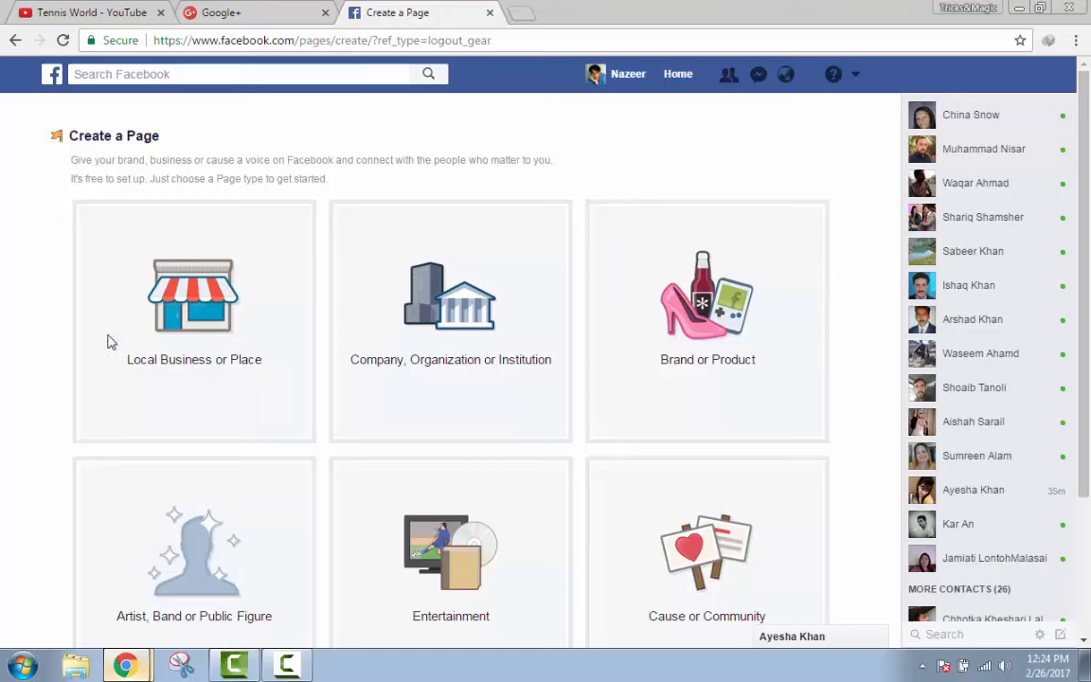
scroll(1087, 184, "down", 1)
left_click_drag(1087, 185, 1089, 322)
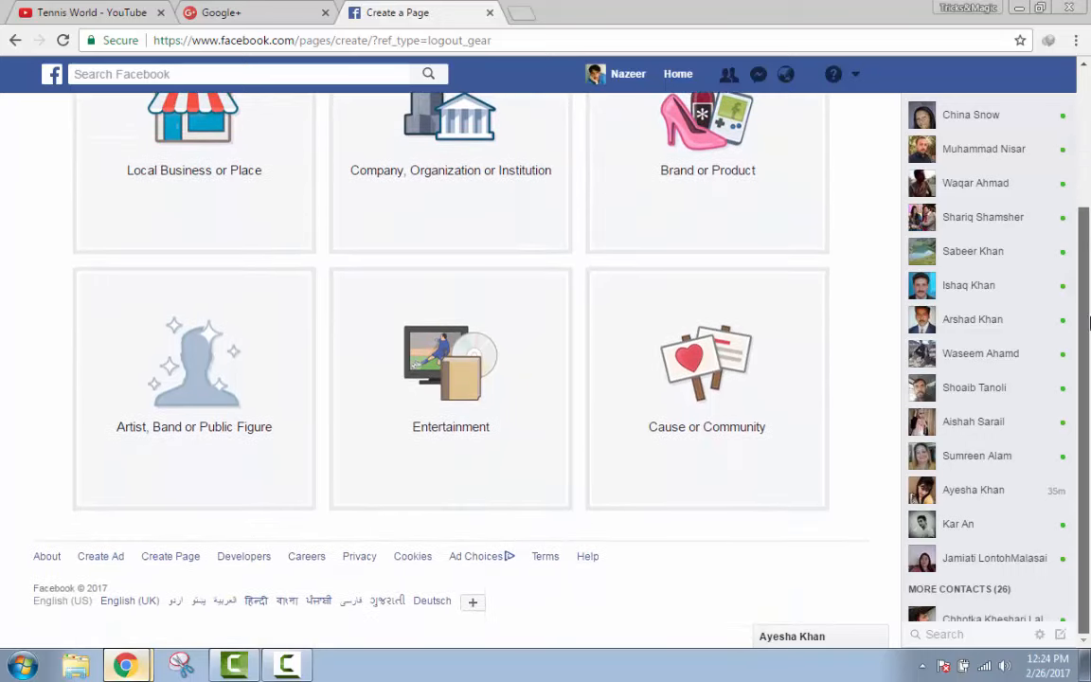
scroll(1089, 306, "up", 3)
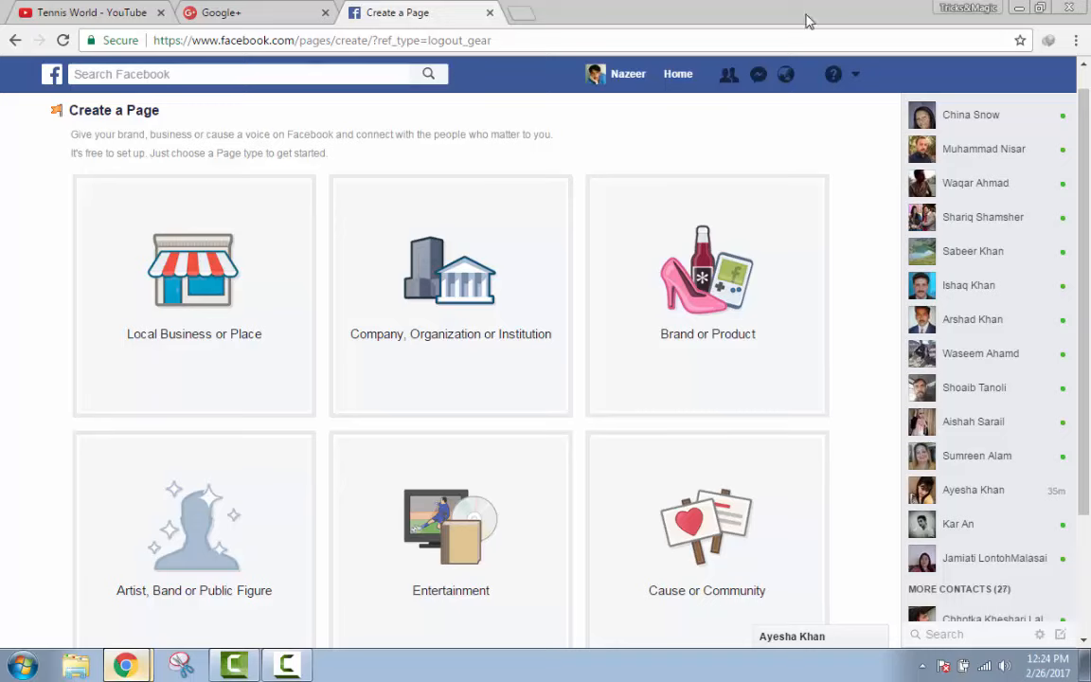
Return to the YouTube channel's About page and check the saved custom links.
left_click(51, 18)
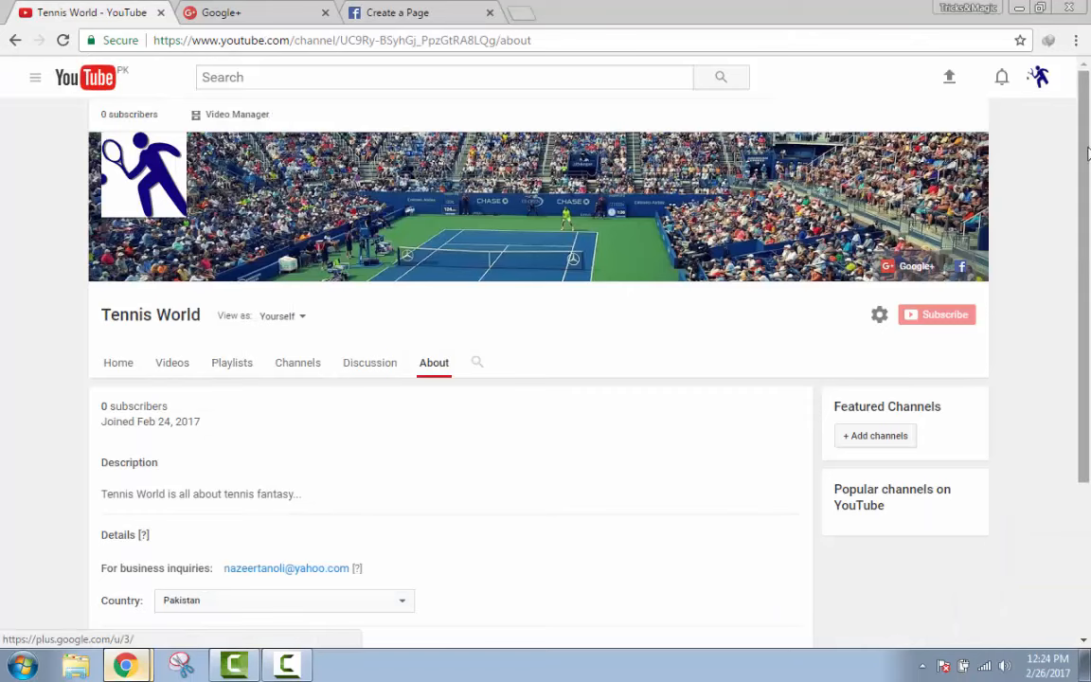
scroll(1088, 154, "down", 3)
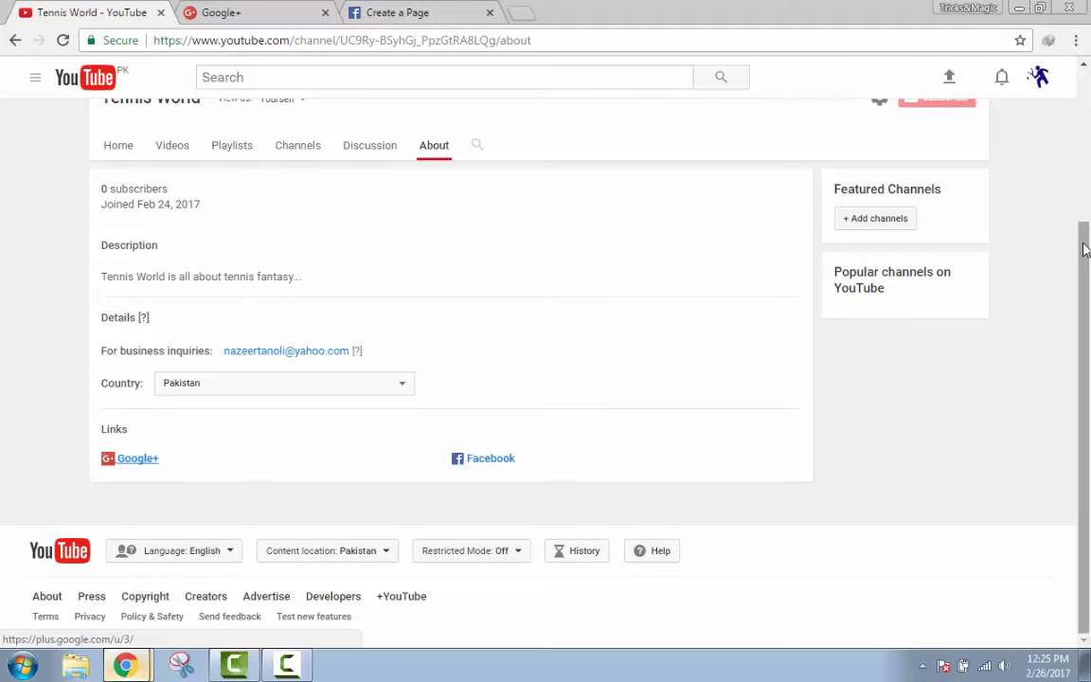
scroll(1086, 248, "up", 3)
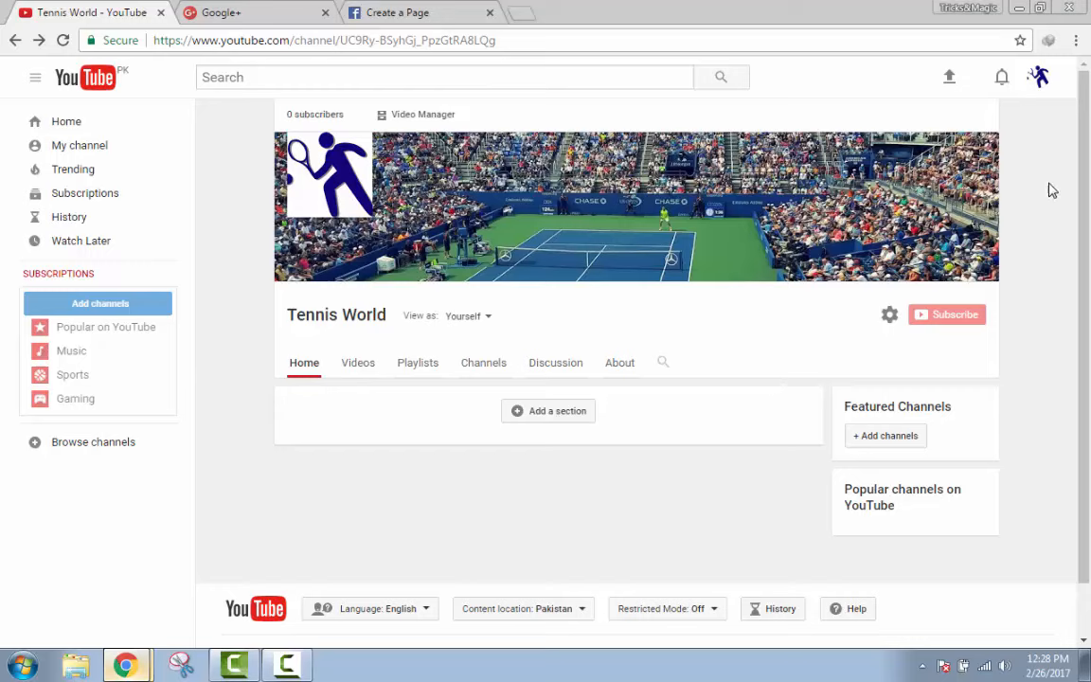
Go to the YouTube account settings and view the channel's additional features.
left_click(1041, 80)
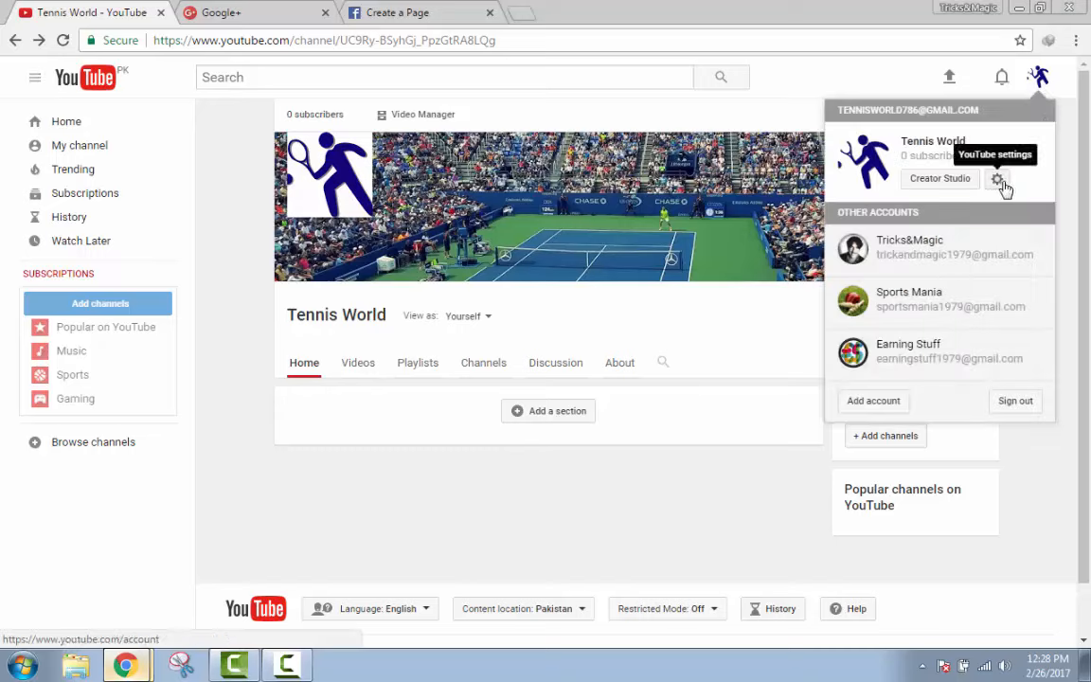
left_click(1002, 184)
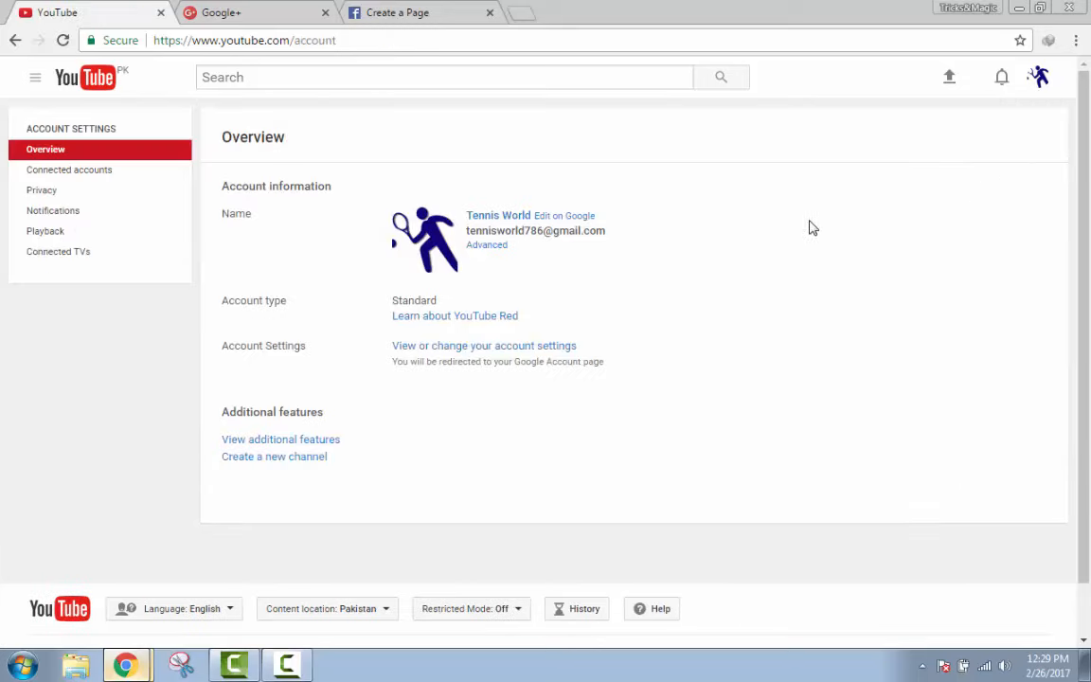
left_click(290, 448)
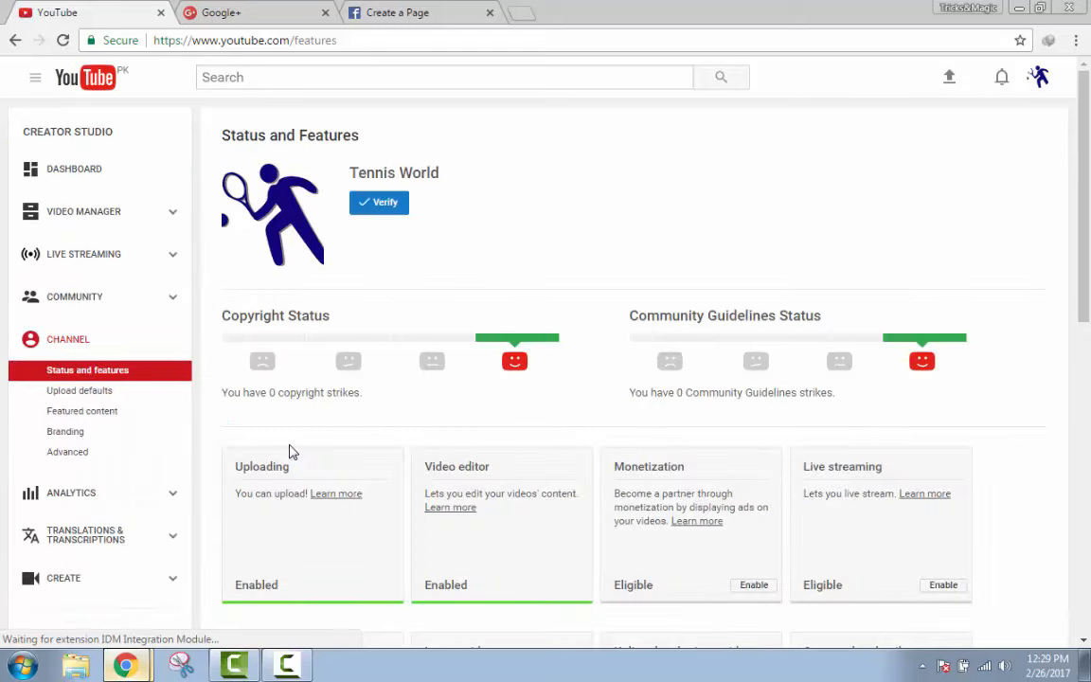
left_click(93, 397)
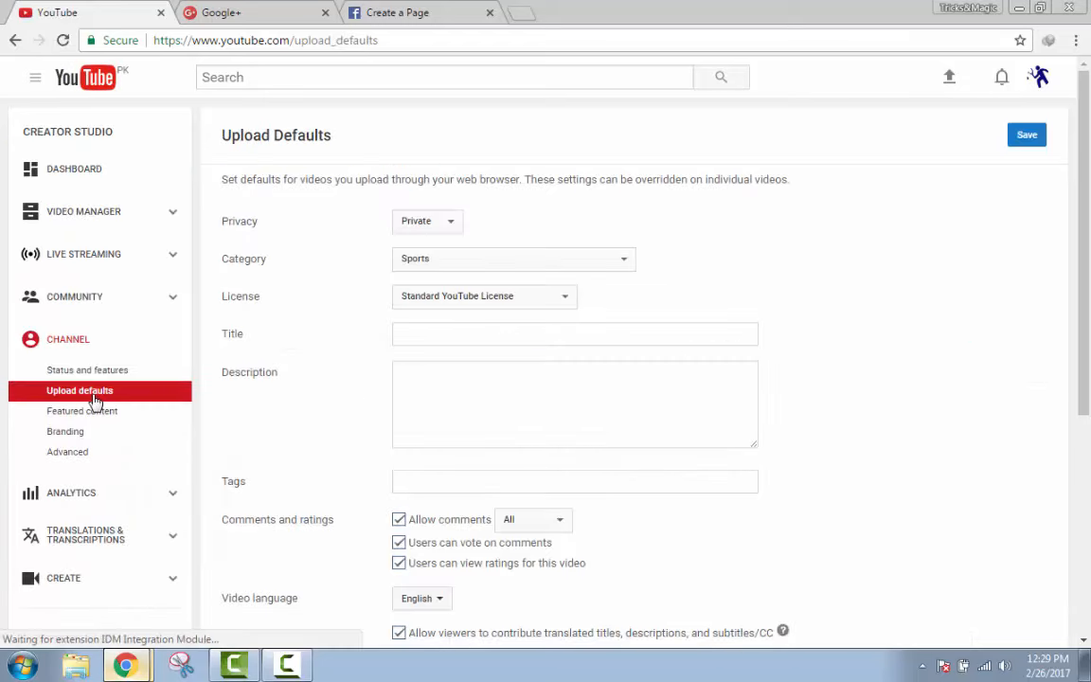
left_click(400, 382)
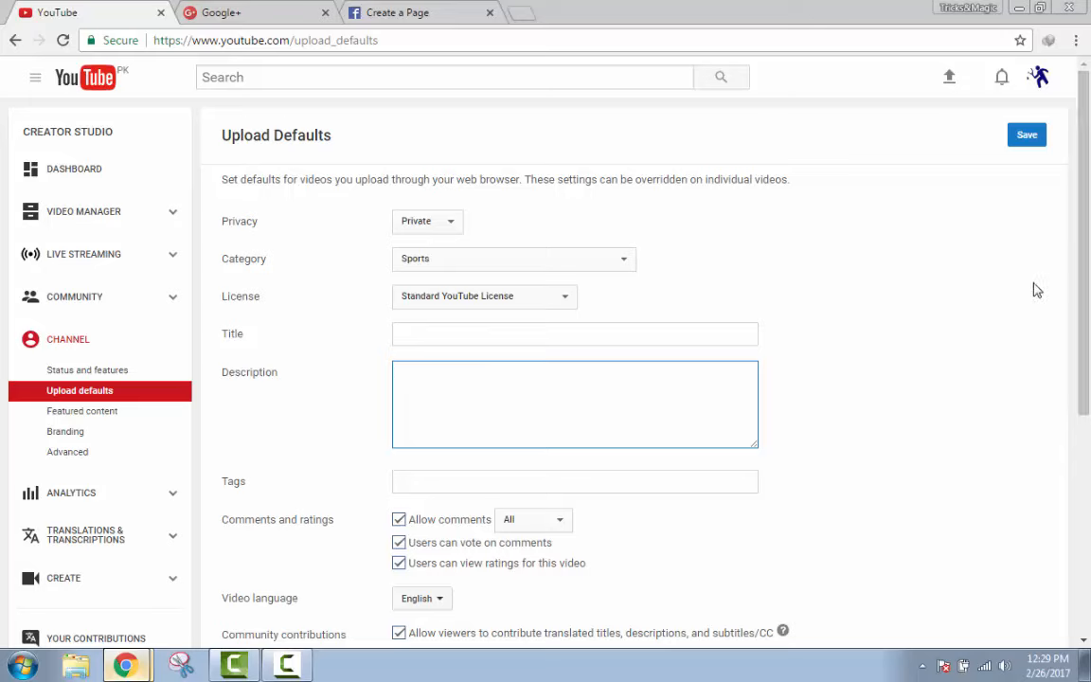
left_click(282, 18)
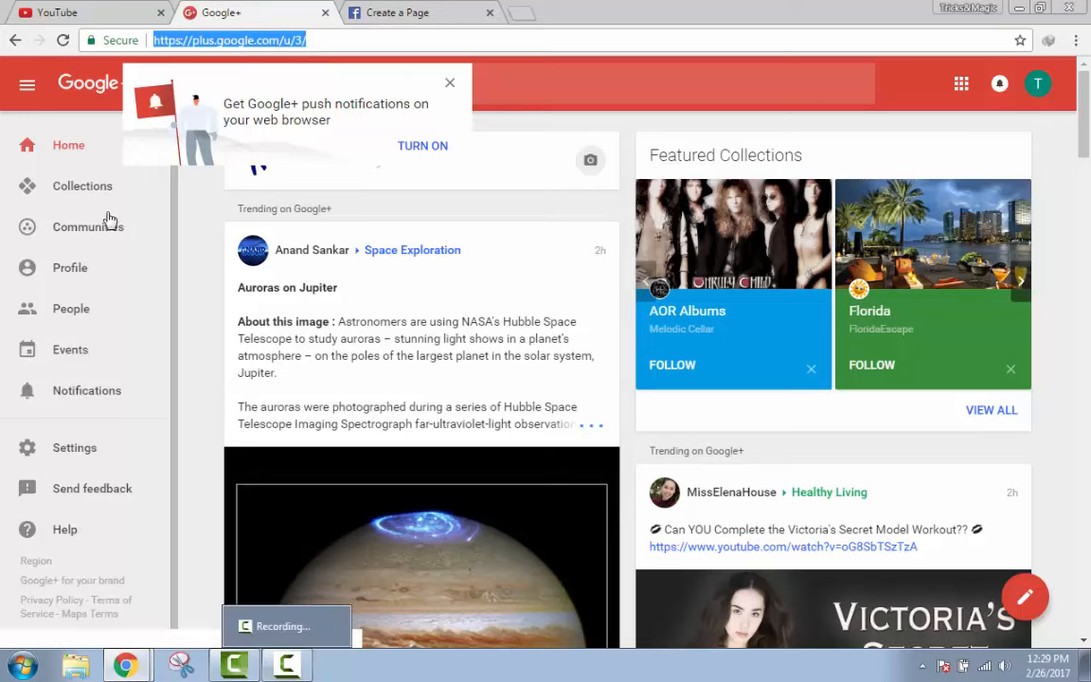
left_click(78, 15)
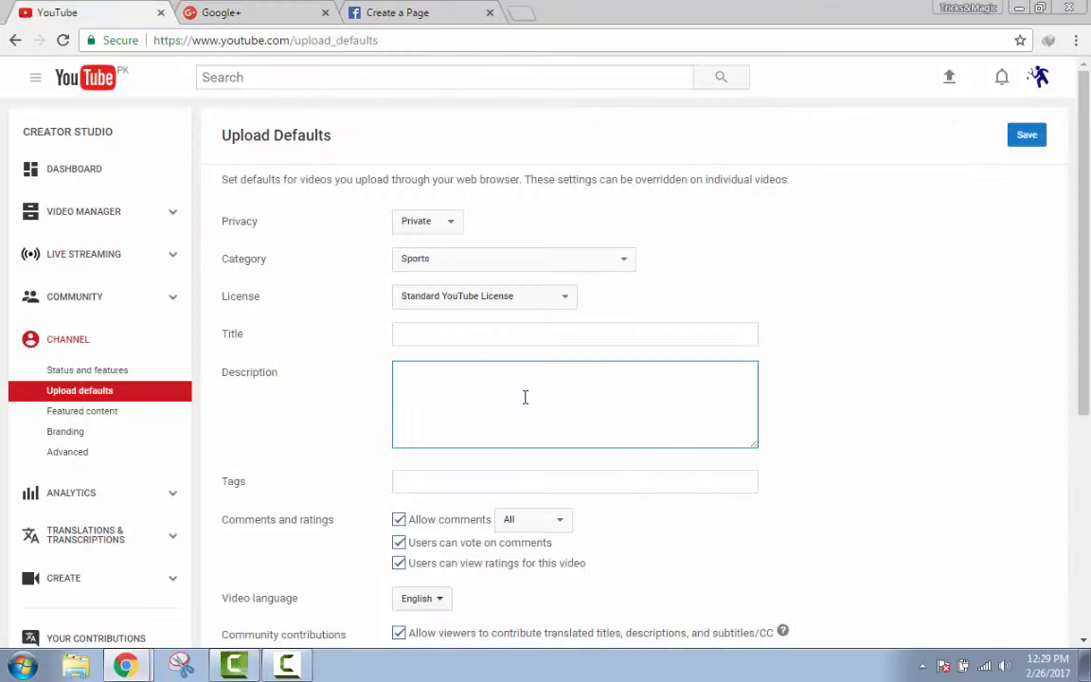
type("https://plus.google.com/u/3/")
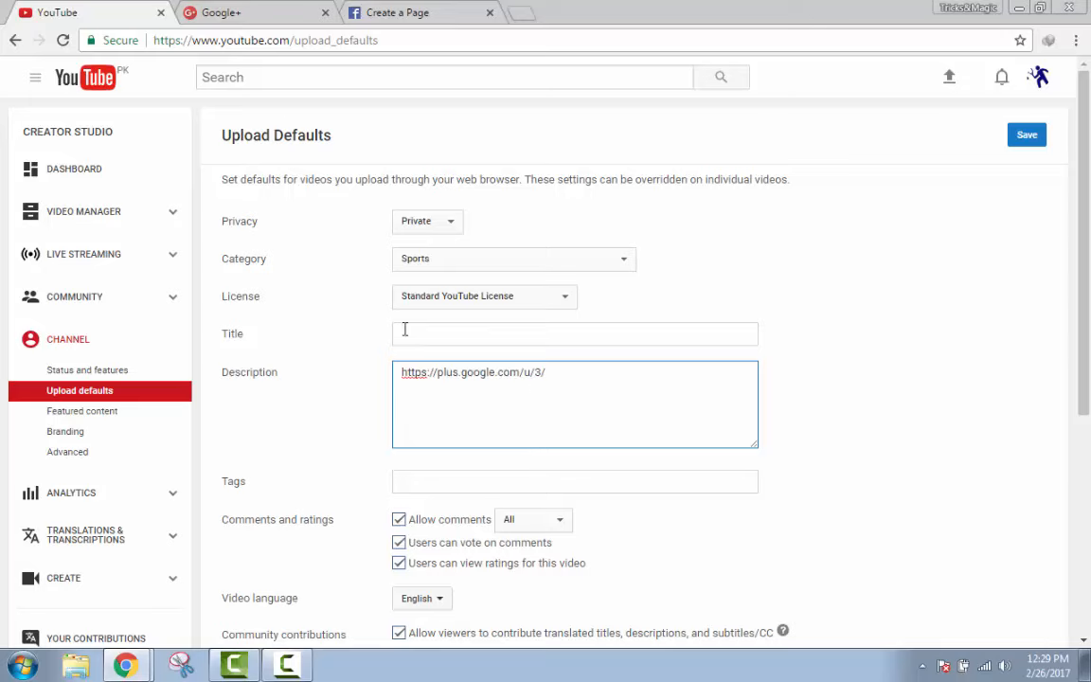
Copy the Facebook profile's address onto a second line of the default video description and insert an empty line above both links.
left_click(394, 13)
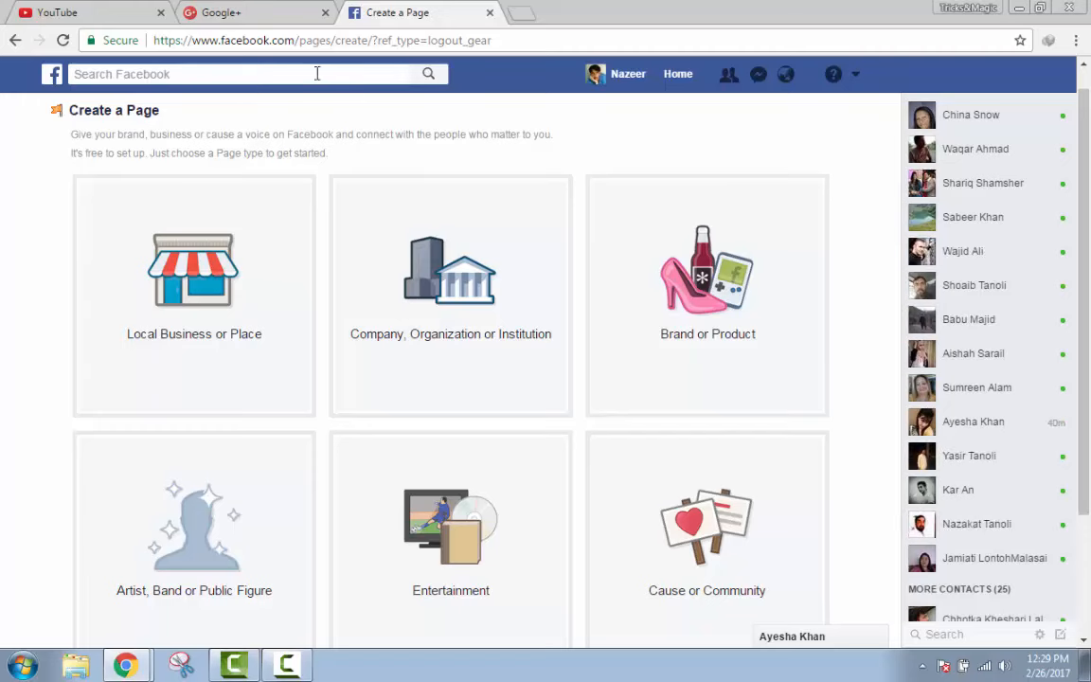
left_click(15, 40)
left_click(147, 41)
key("ctrl+c")
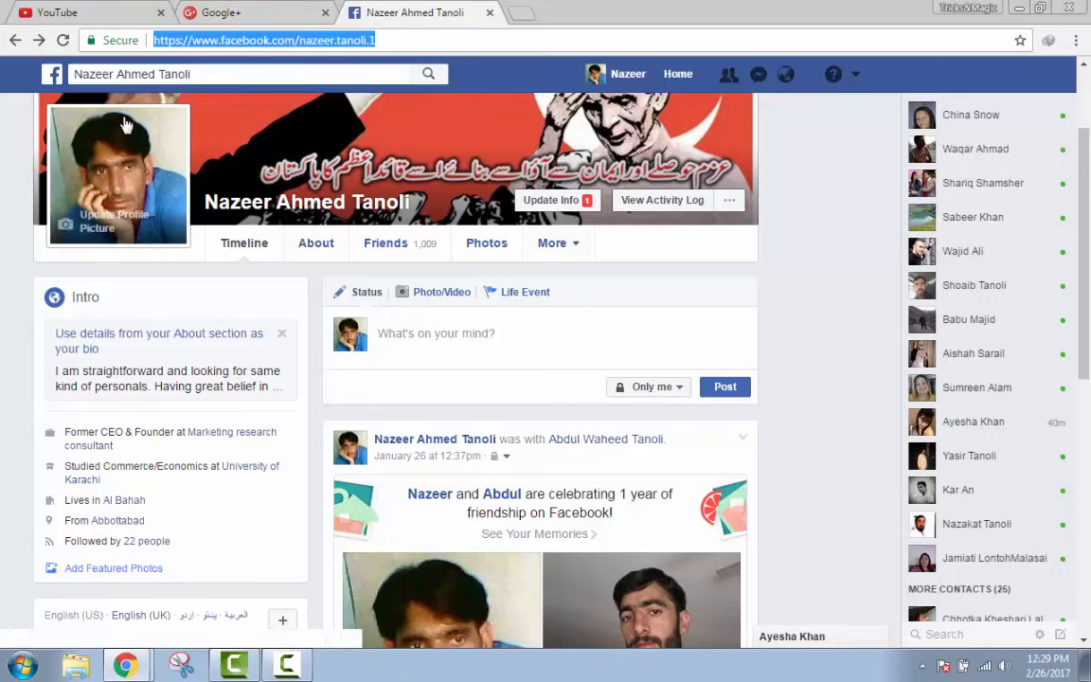
left_click(81, 14)
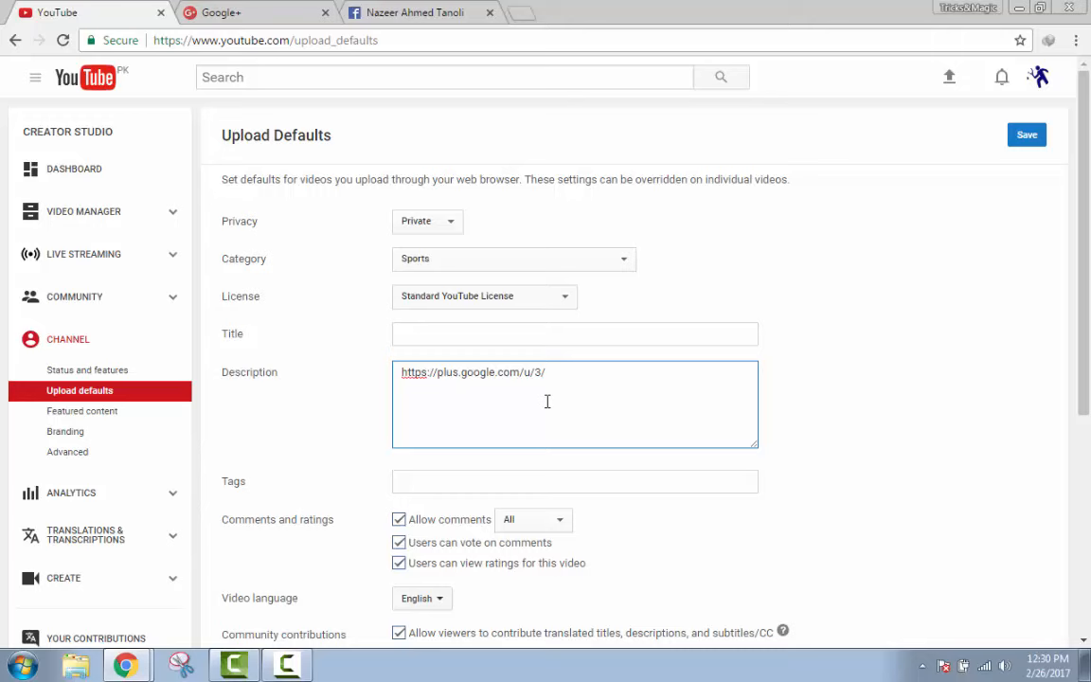
key("ctrl+v")
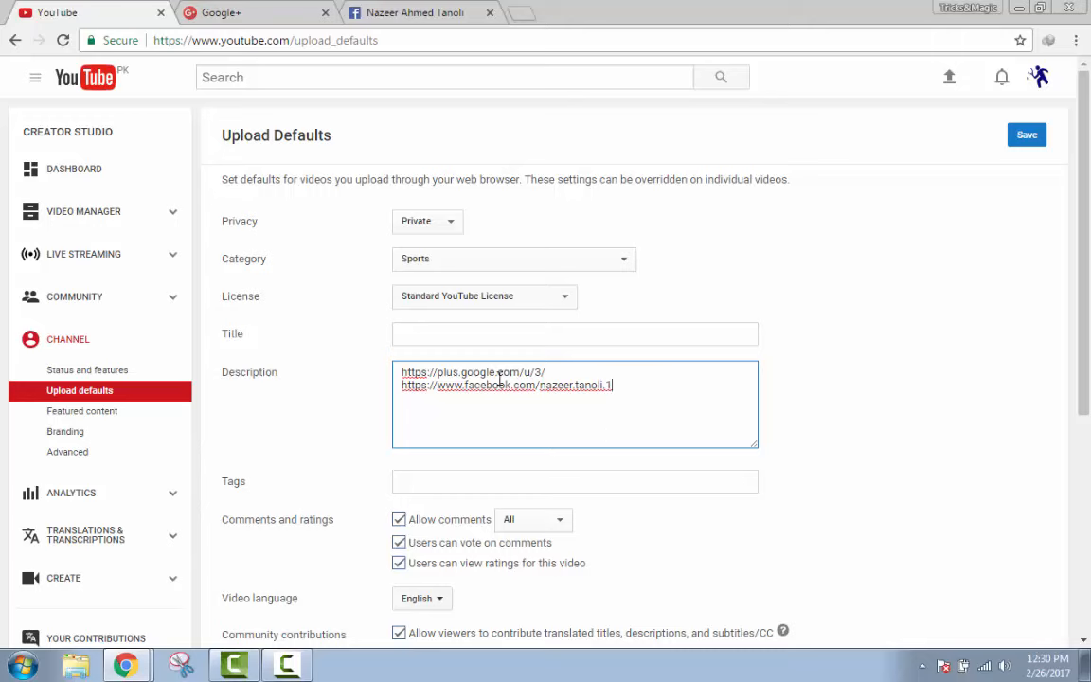
key("Return")
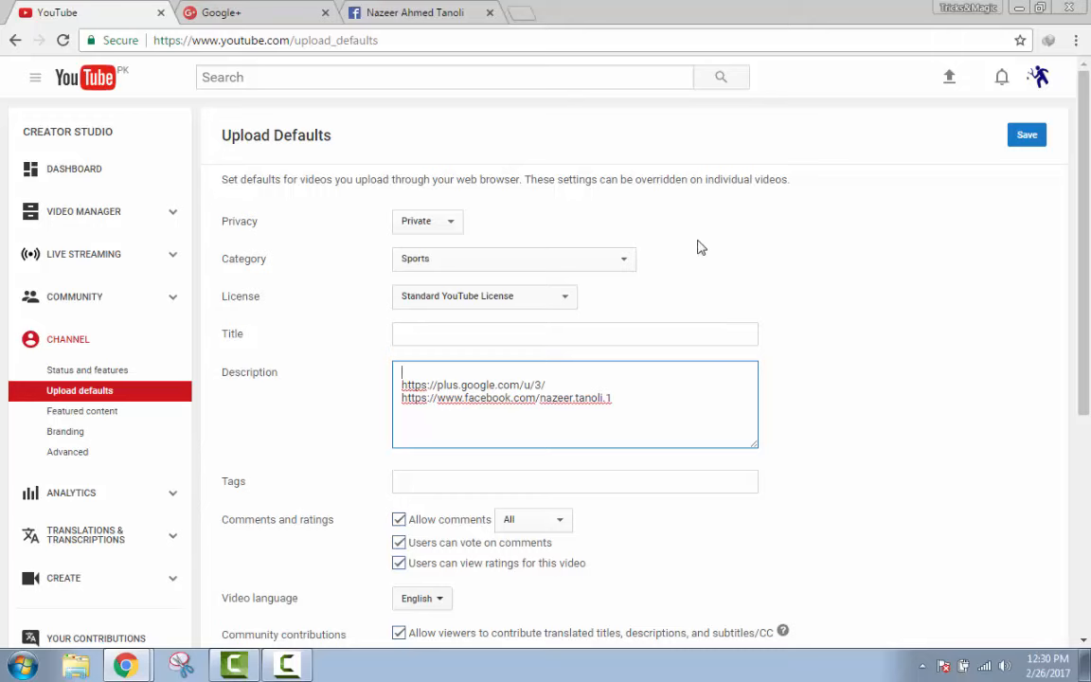
left_click(35, 83)
left_click(64, 147)
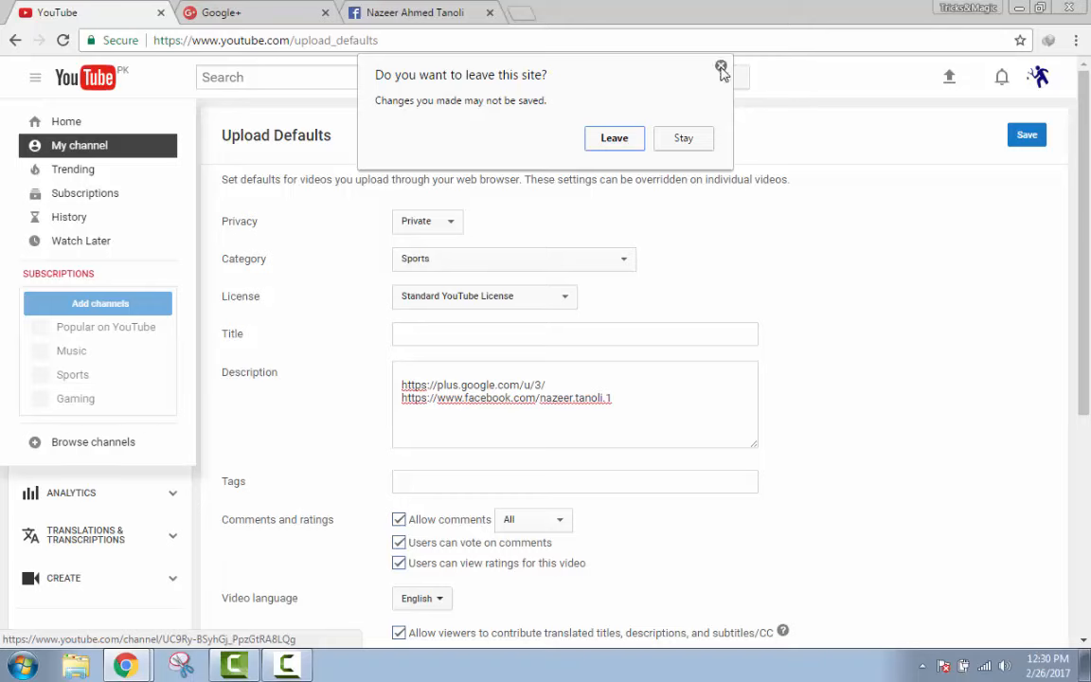
left_click(686, 140)
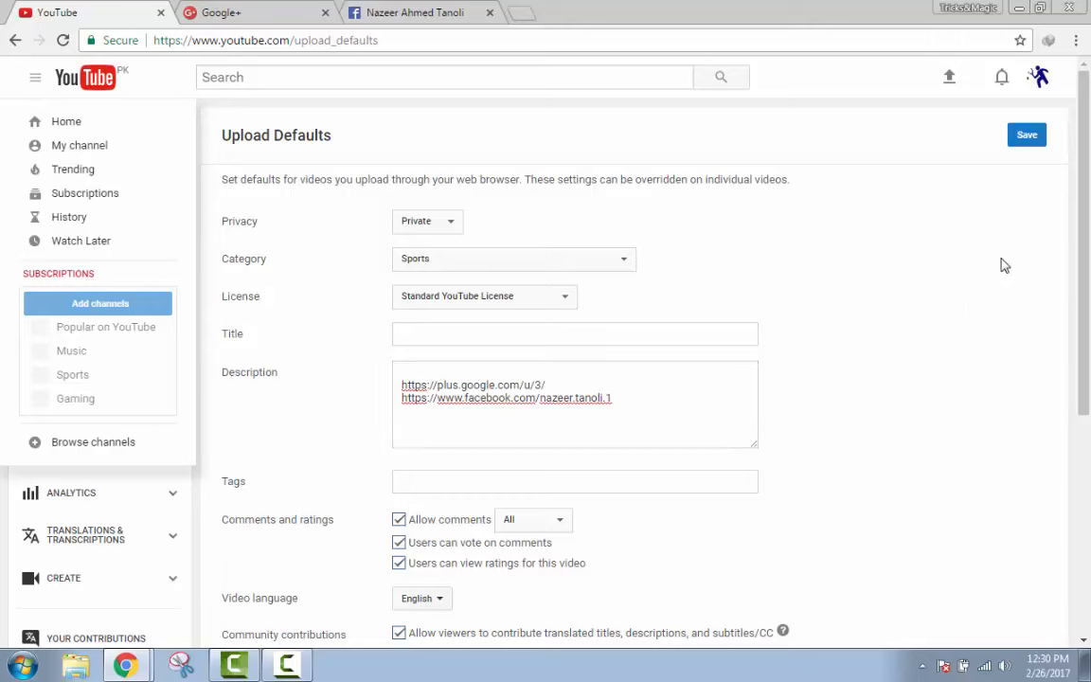
mouse_move(1088, 214)
left_mouse_down()
mouse_move(1090, 233)
mouse_move(1090, 204)
left_mouse_up()
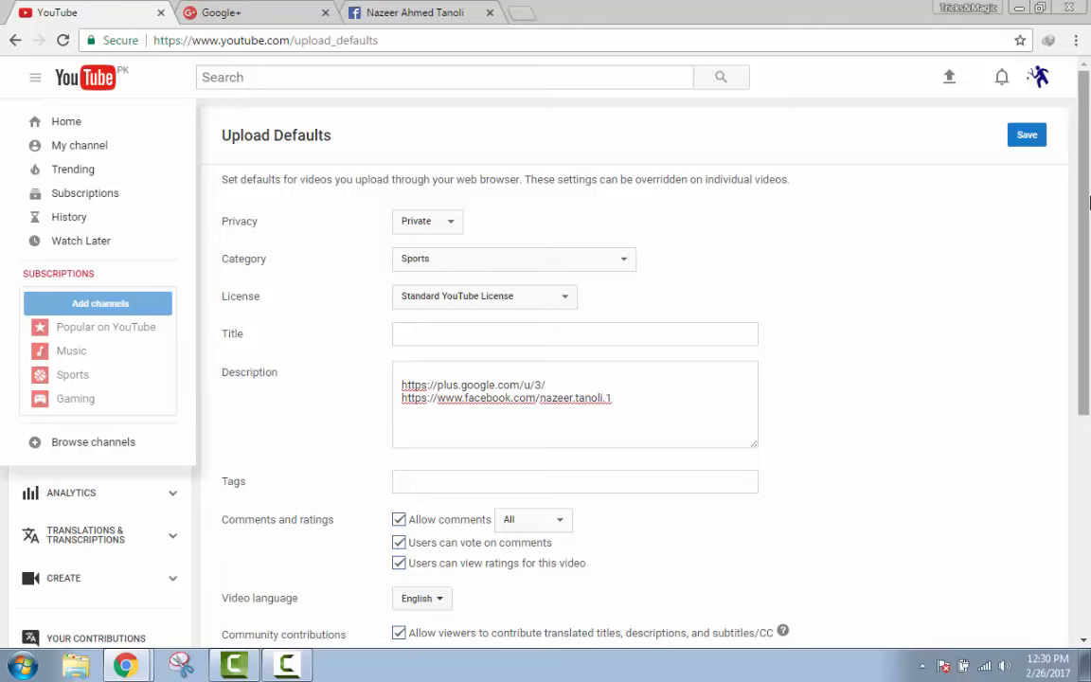